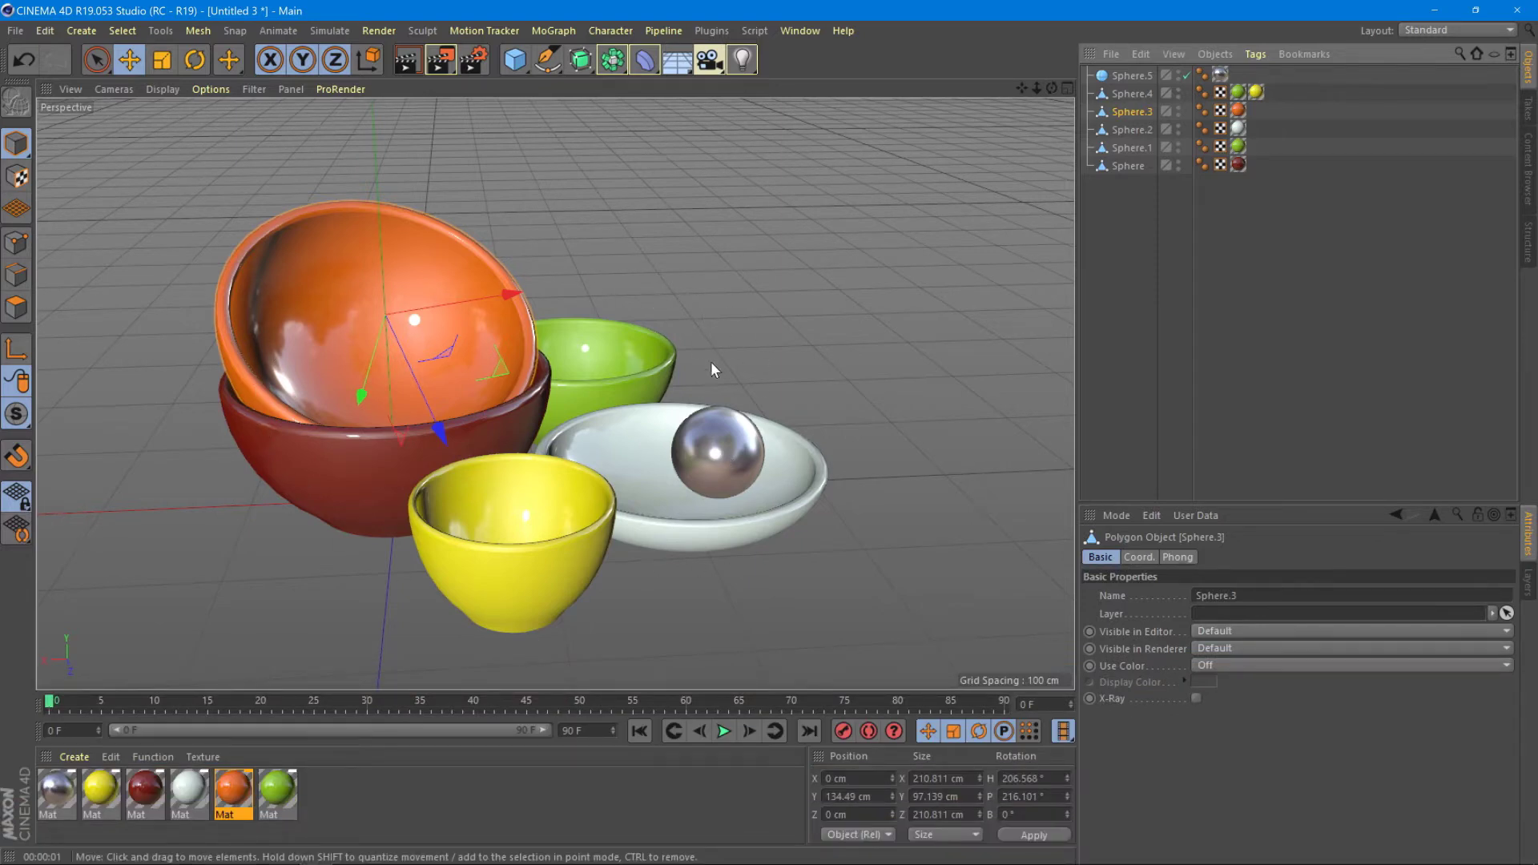
# Render the current view of the bowls and the metallic sphere.
pyautogui.click(409, 66)
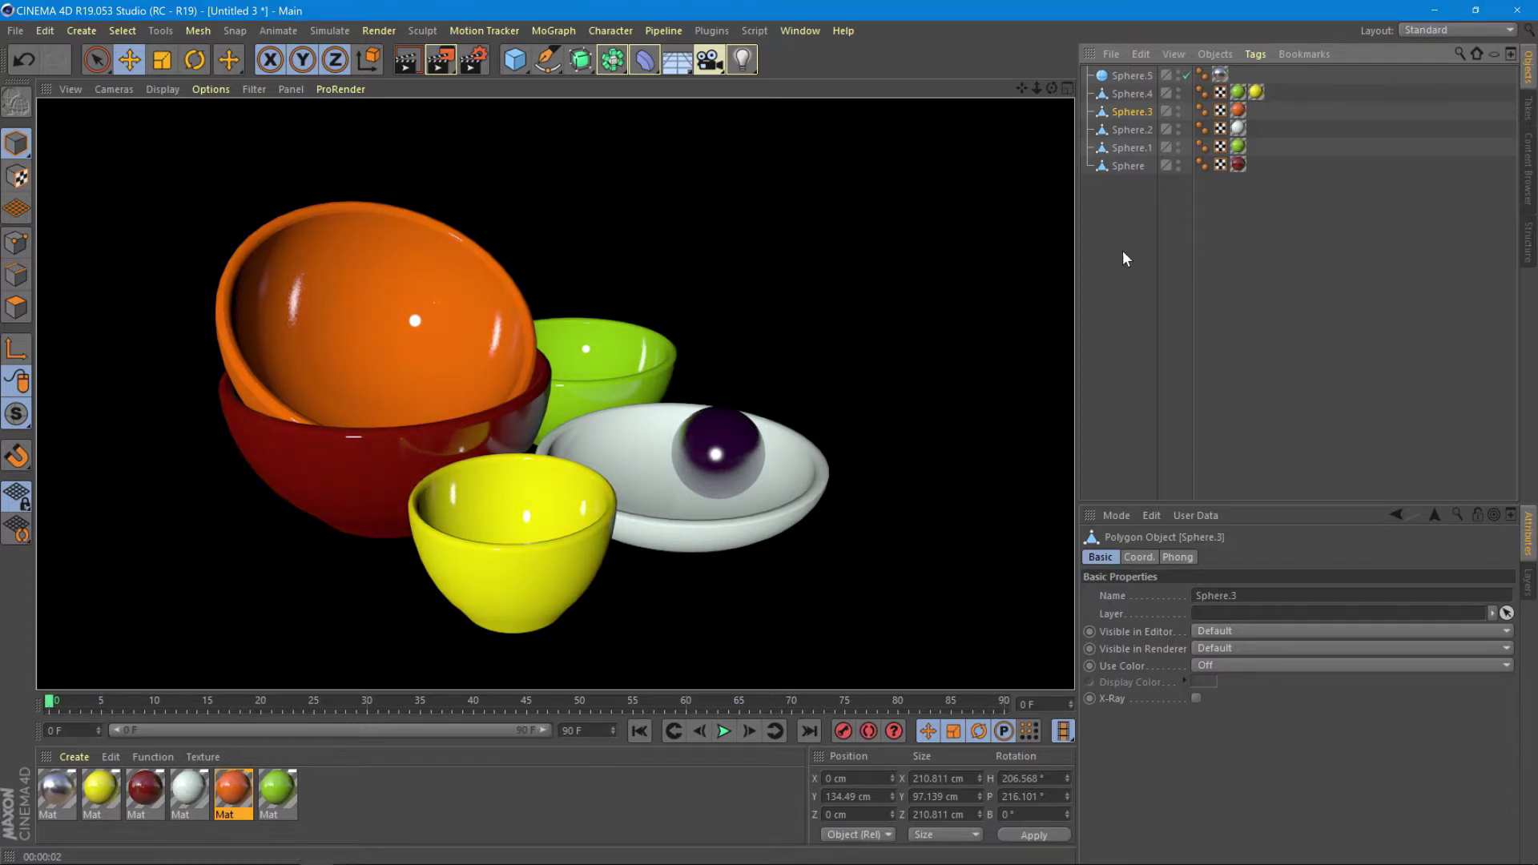
# Group all six sphere objects under one null and hide the group in both the editor and the renderer.
pyautogui.moveTo(1122, 258); pyautogui.dragTo(1122, 78)
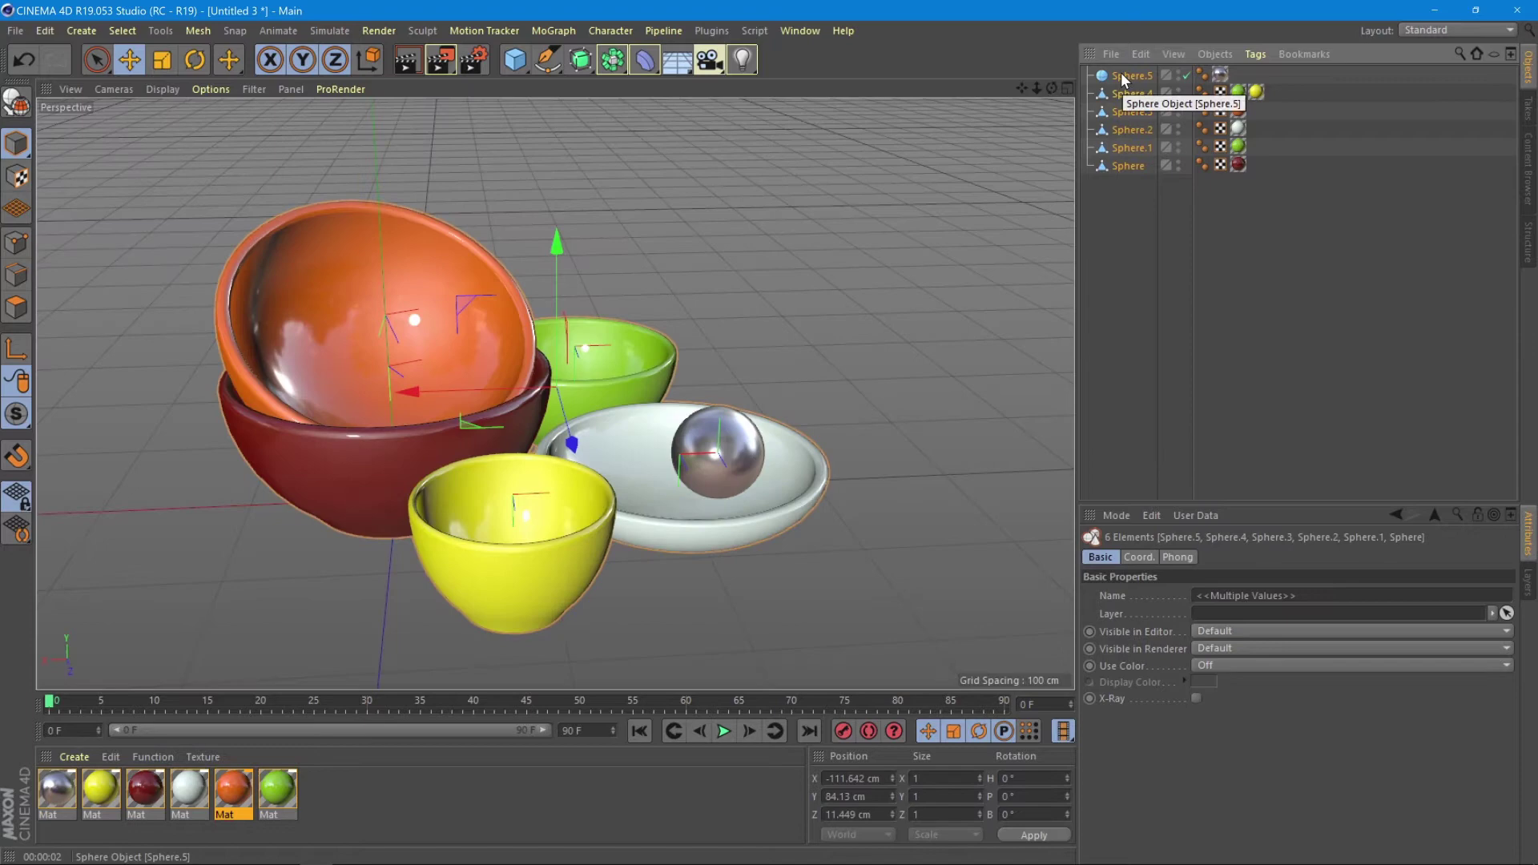
pyautogui.hotkey('alt', 'g')
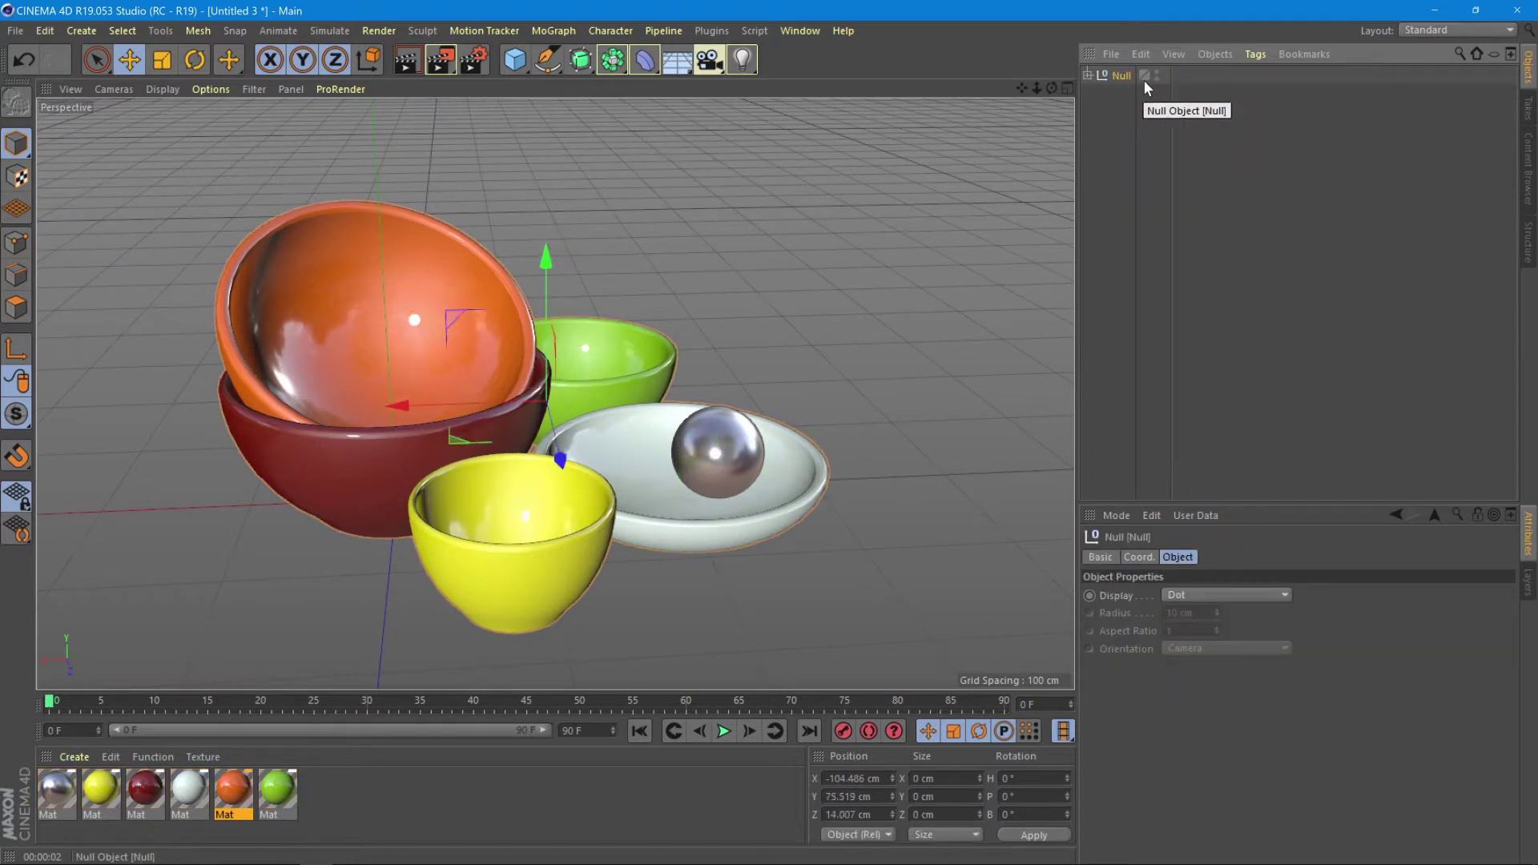
pyautogui.doubleClick(1157, 71)
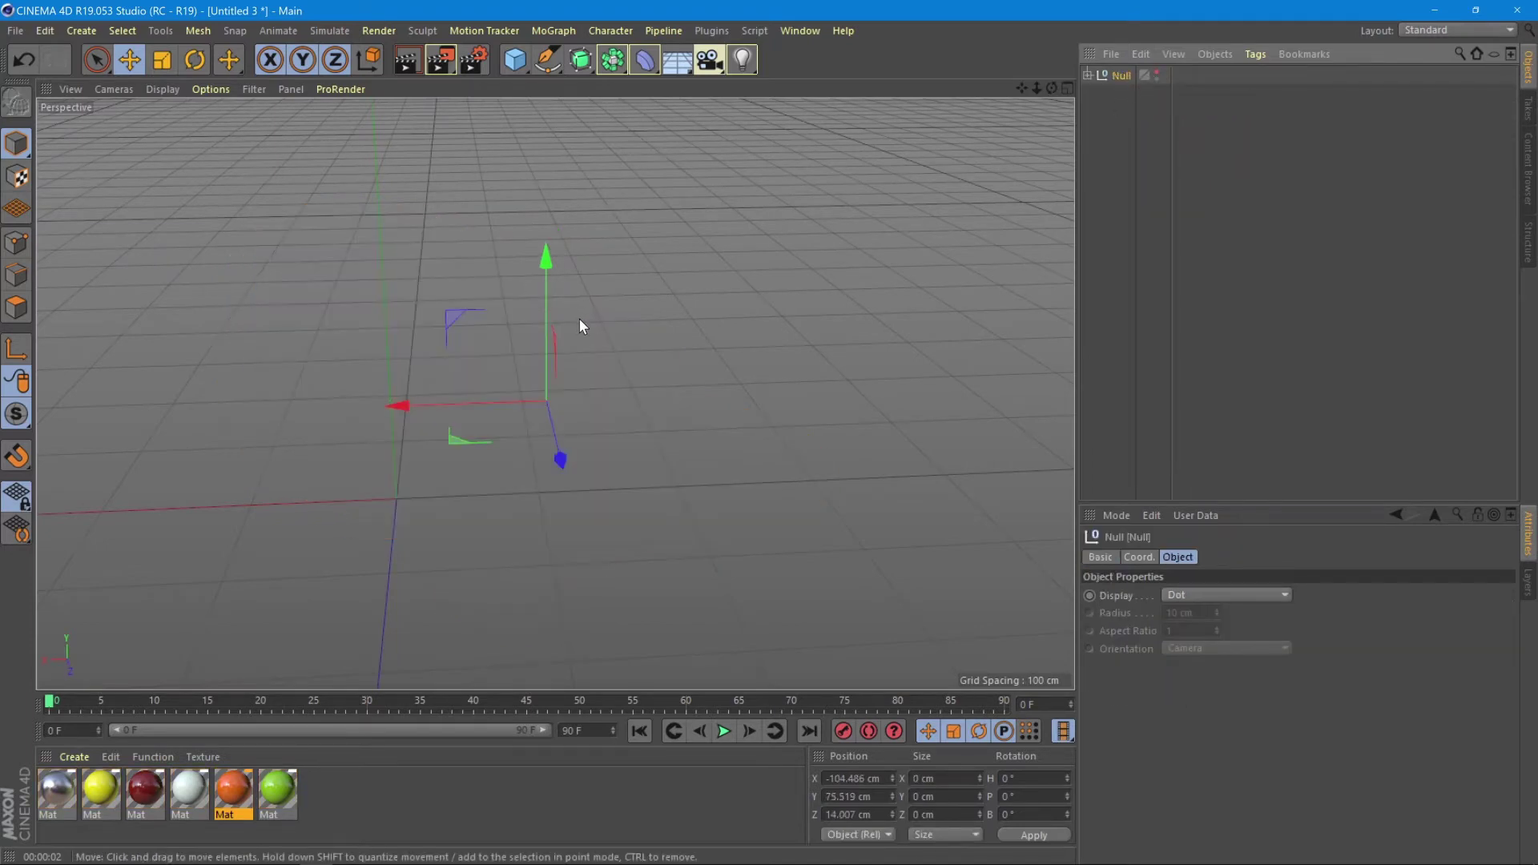
# Add a cube and scale it up uniformly to about 1143 cm per side.
pyautogui.keyDown('alt'); pyautogui.moveTo(580, 324); pyautogui.dragTo(548, 432); pyautogui.keyUp('alt')
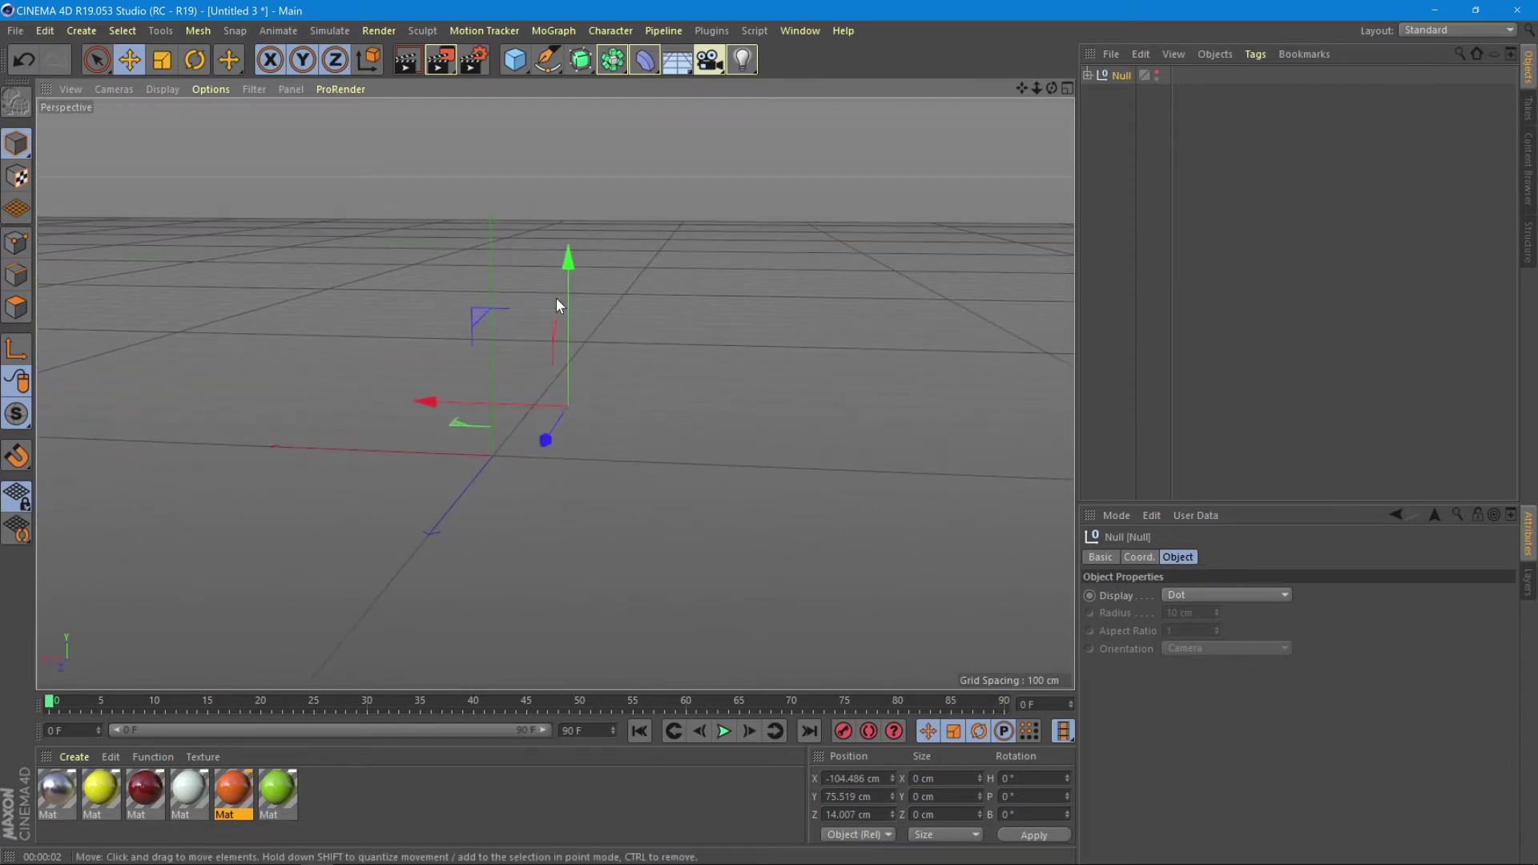
pyautogui.moveTo(514, 59); pyautogui.dragTo(673, 81)
pyautogui.moveTo(494, 436); pyautogui.dragTo(487, 345)
pyautogui.press('t')
pyautogui.moveTo(684, 370); pyautogui.dragTo(864, 243)
pyautogui.scroll(-6, 824, 258)
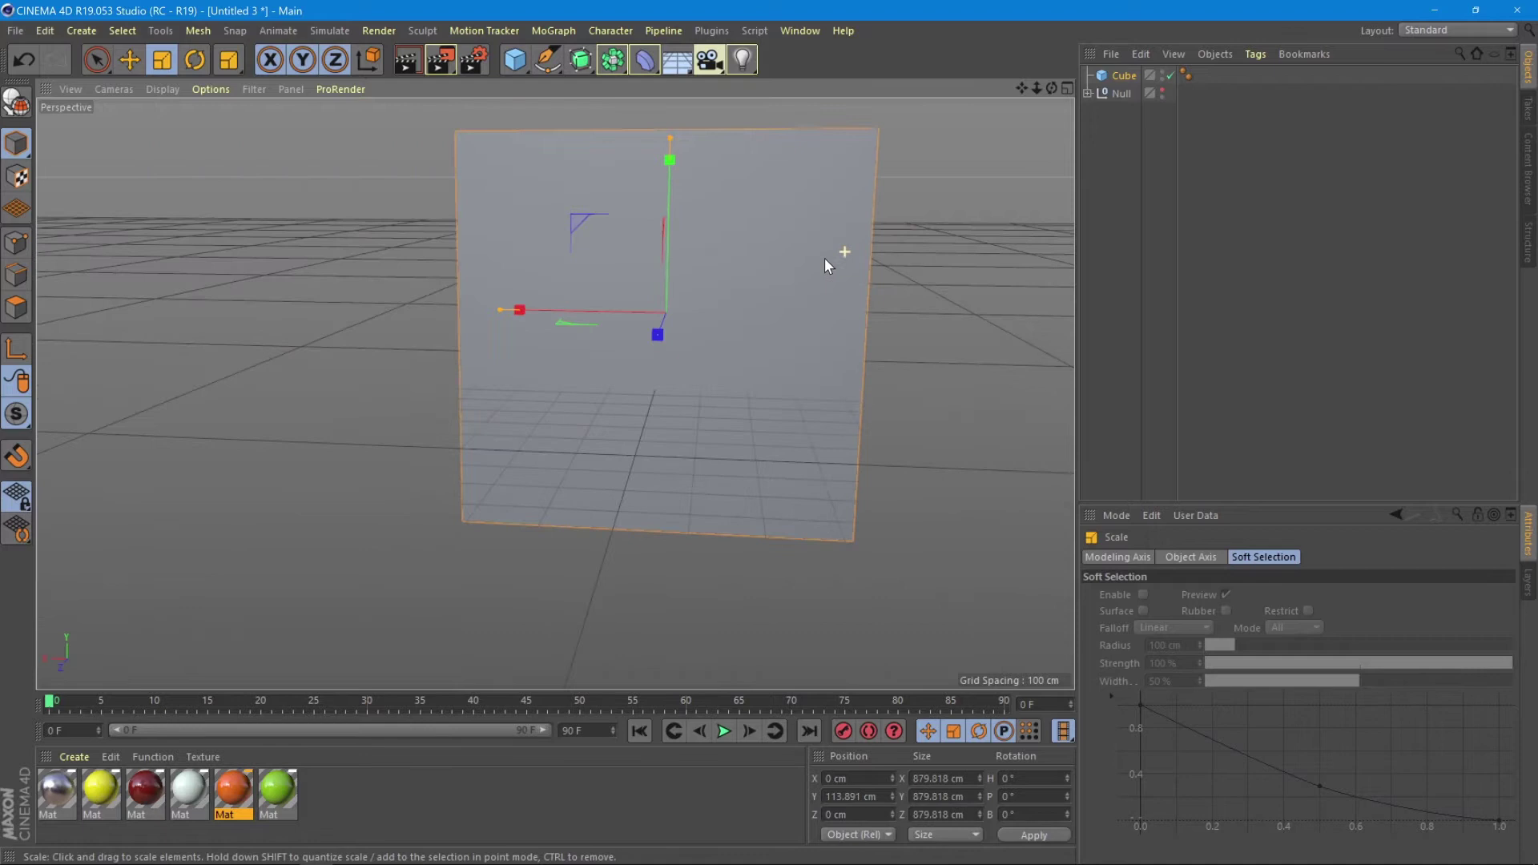
pyautogui.moveTo(422, 542); pyautogui.dragTo(613, 472)
pyautogui.keyDown('alt'); pyautogui.moveTo(613, 473); pyautogui.dragTo(586, 498); pyautogui.keyUp('alt')
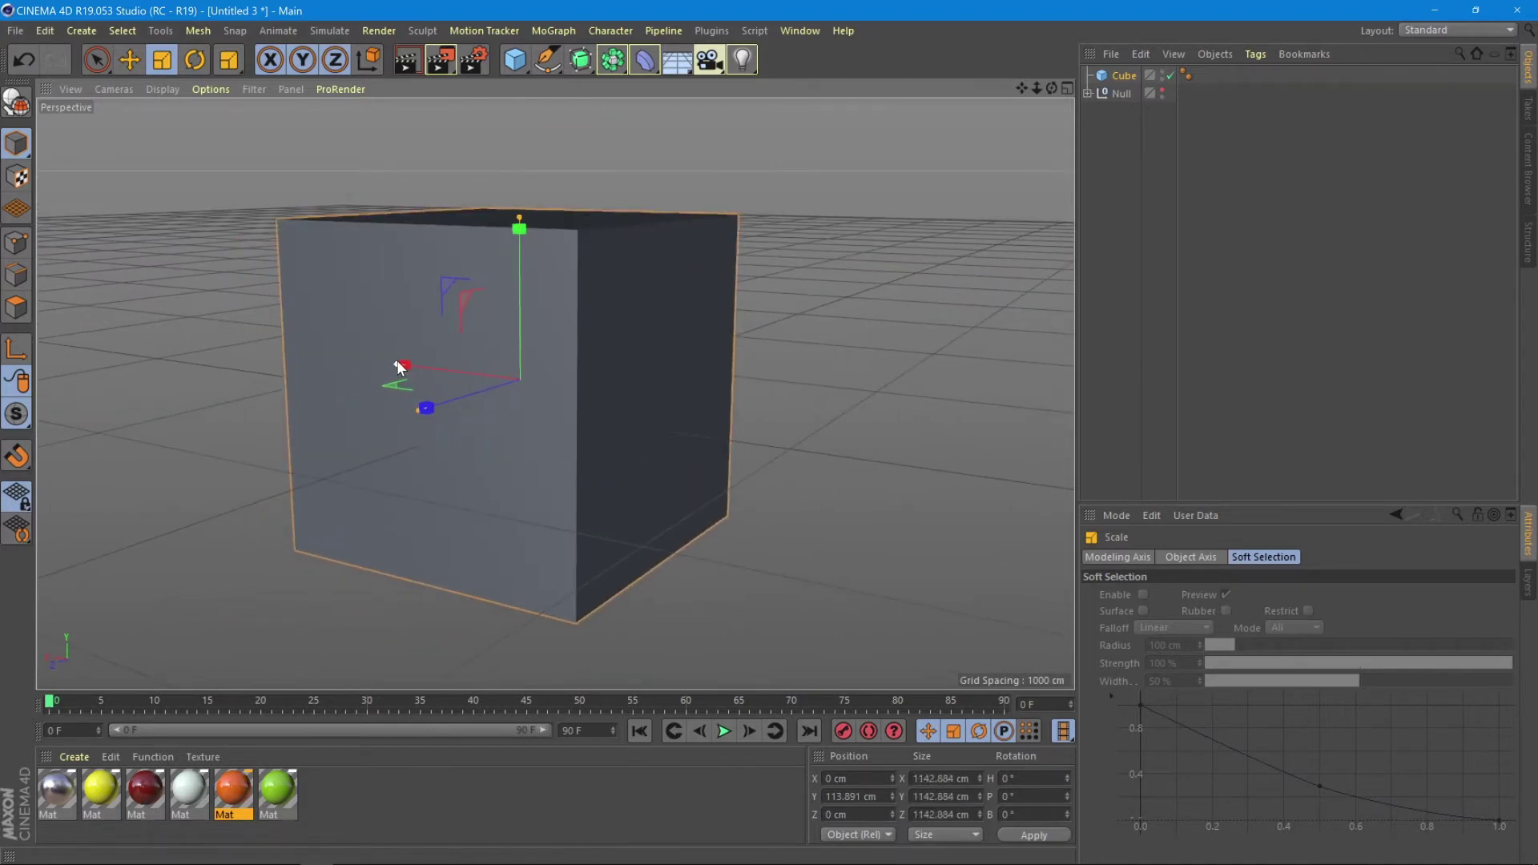
# Stretch the cube along X to about 3887 cm and raise it to about 434 cm in Y.
pyautogui.moveTo(384, 367); pyautogui.dragTo(149, 308)
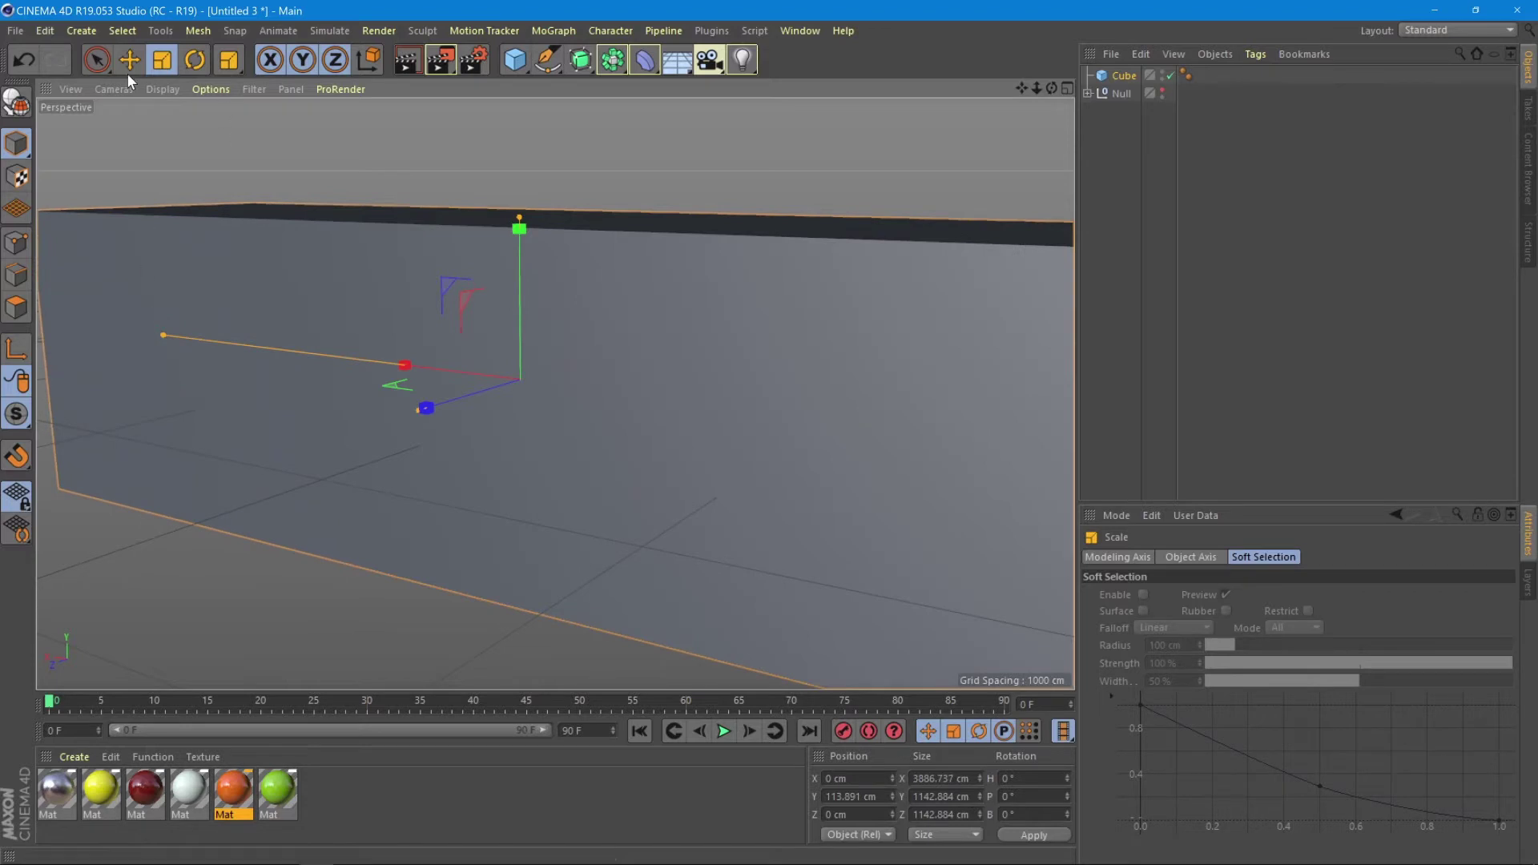
pyautogui.scroll(-3, 329, 197)
pyautogui.keyDown('alt'); pyautogui.moveTo(329, 197); pyautogui.dragTo(460, 312); pyautogui.keyUp('alt')
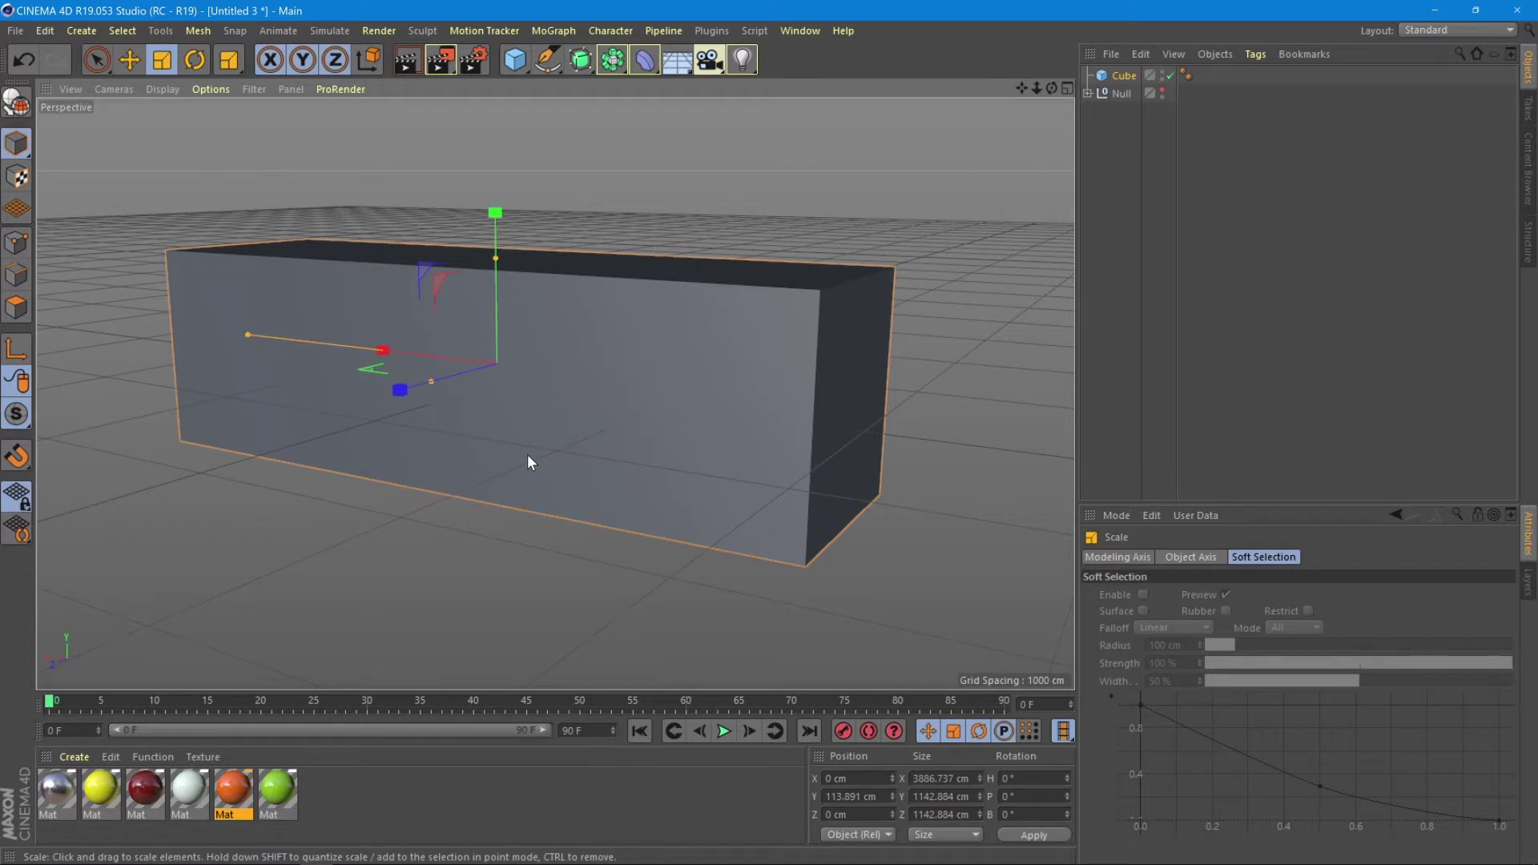
pyautogui.click(129, 60)
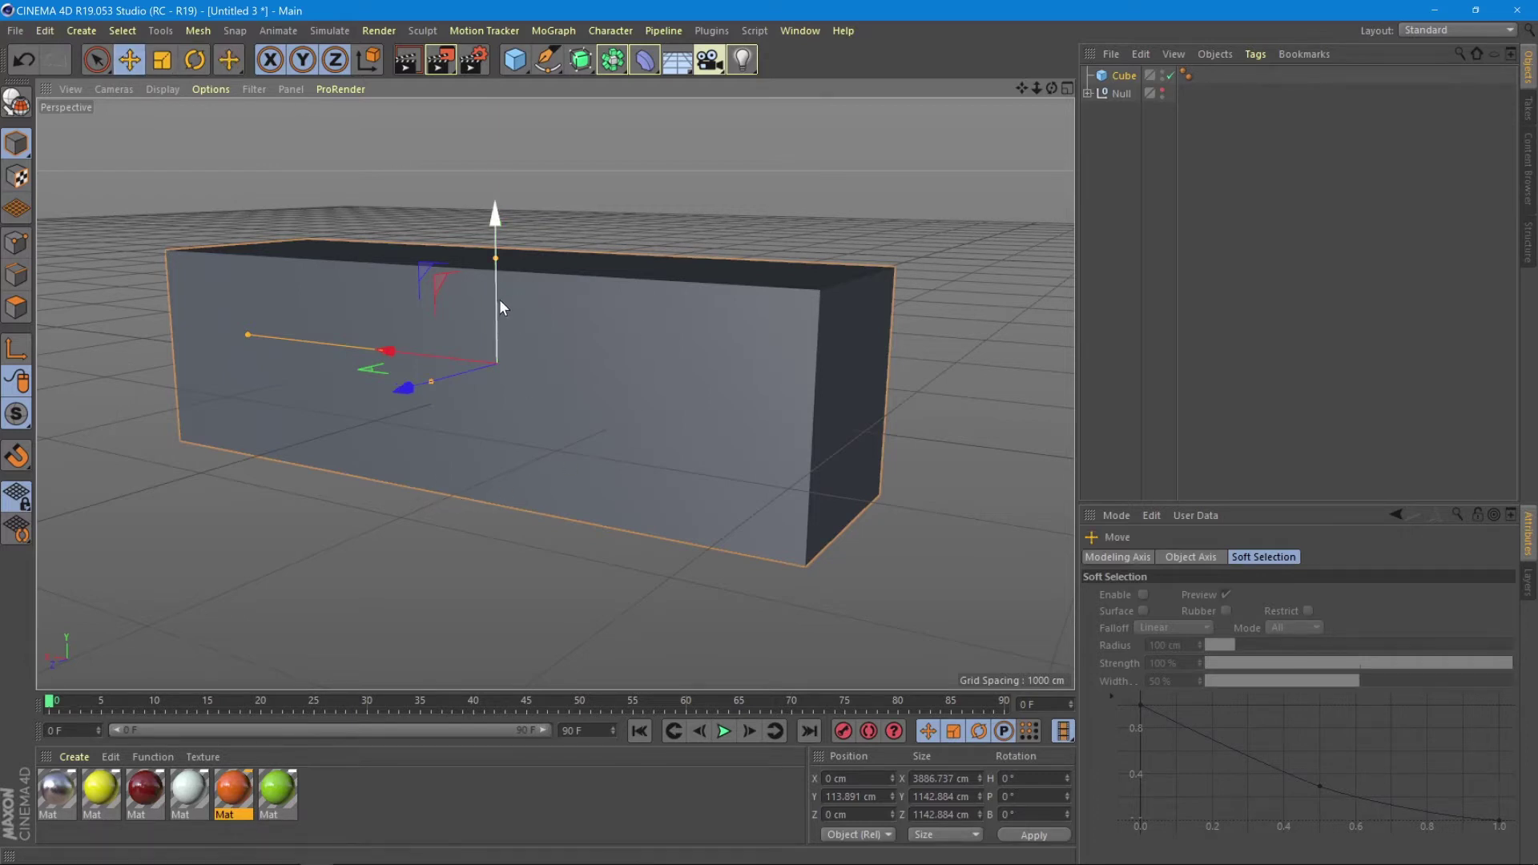
pyautogui.moveTo(497, 295); pyautogui.dragTo(569, 281)
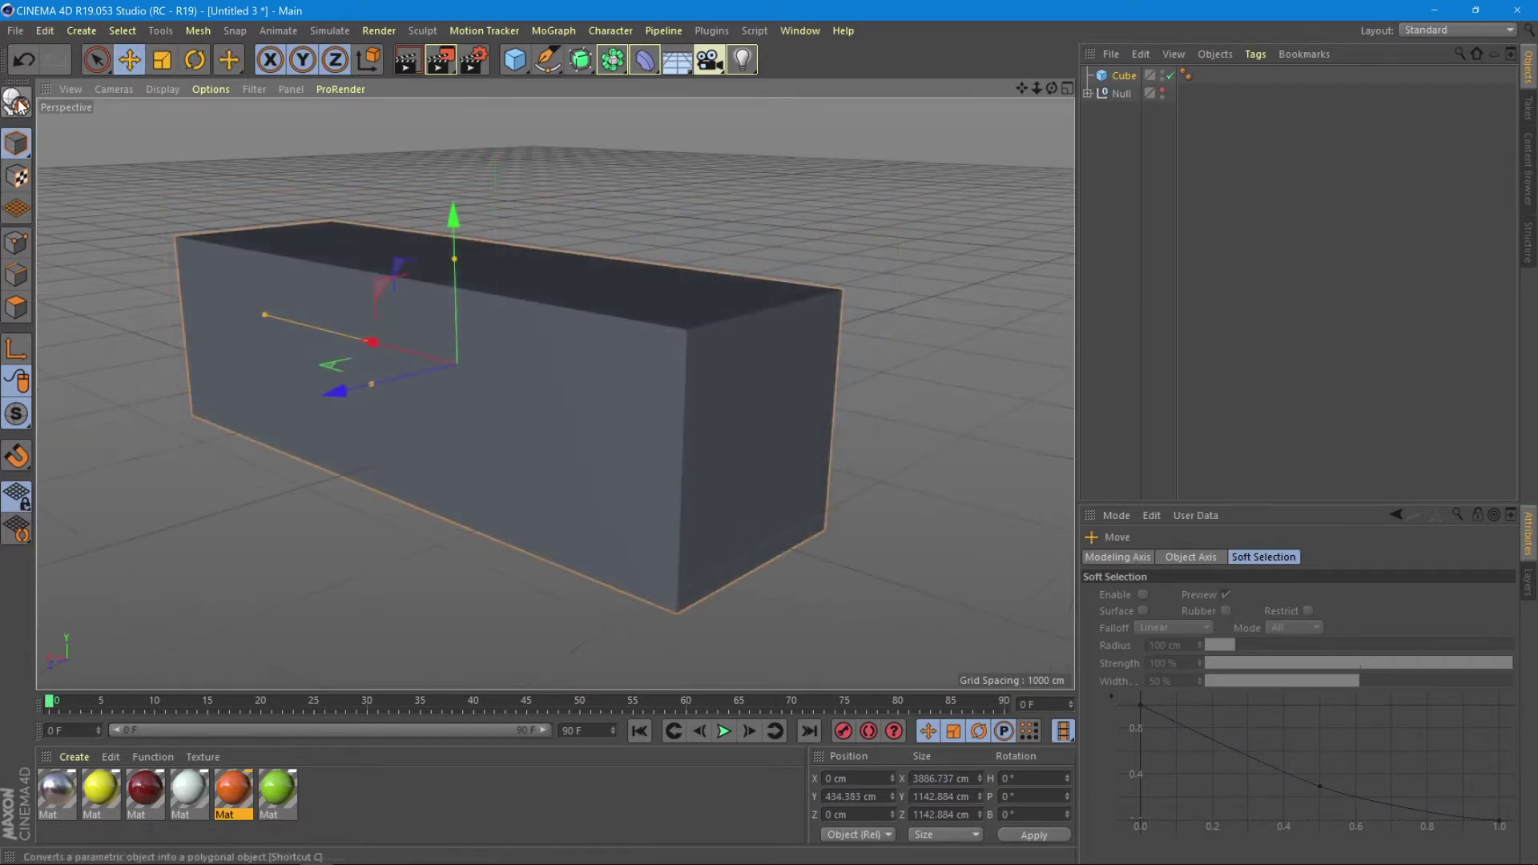
# Make the cube editable and delete its front, top and both end polygons, keeping only the floor and back wall.
pyautogui.click(18, 104)
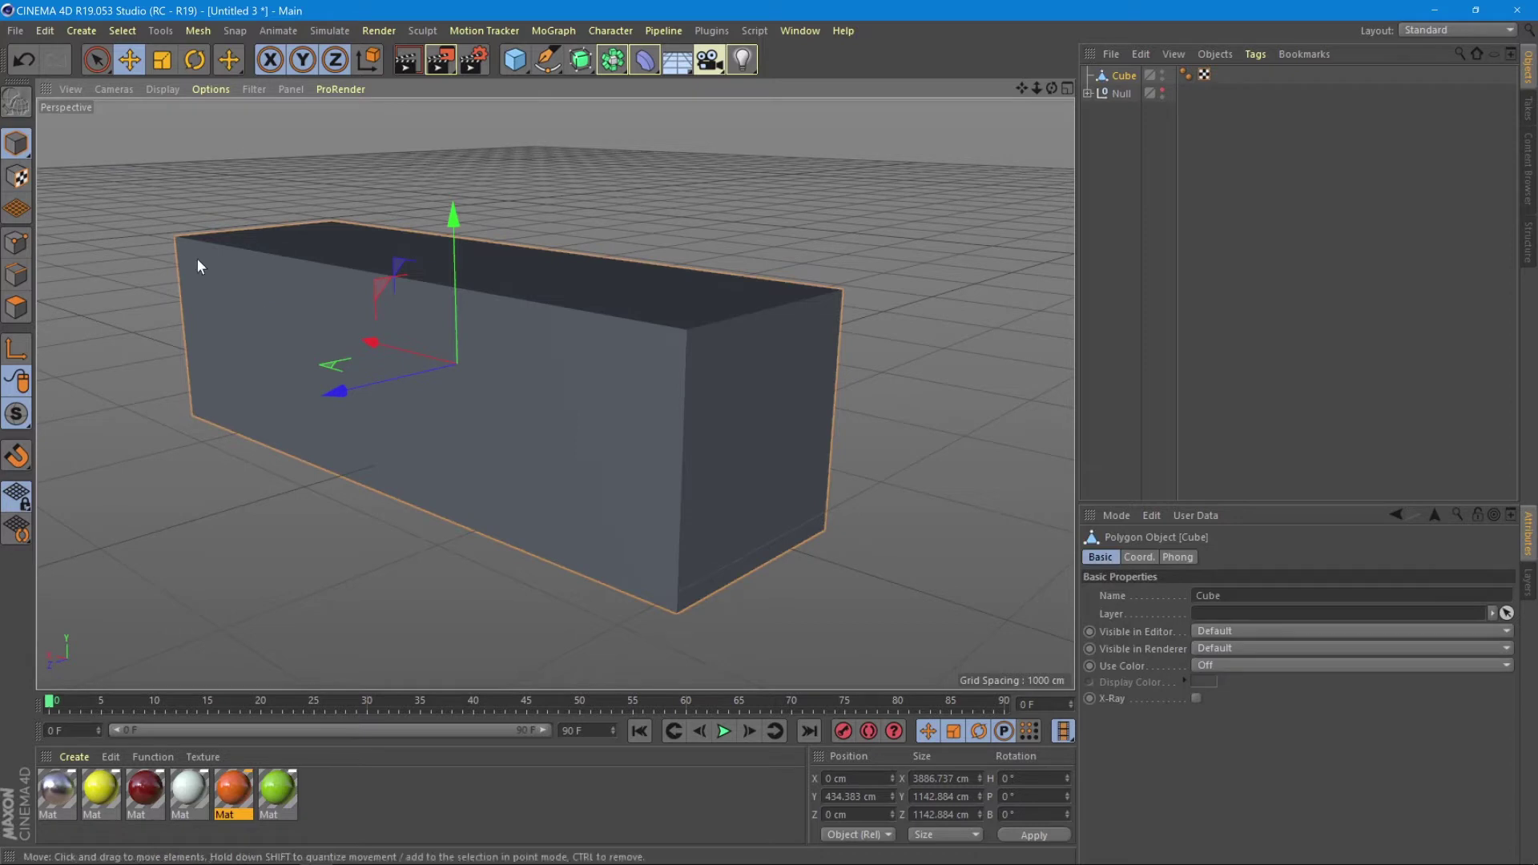
pyautogui.click(16, 308)
pyautogui.click(543, 372)
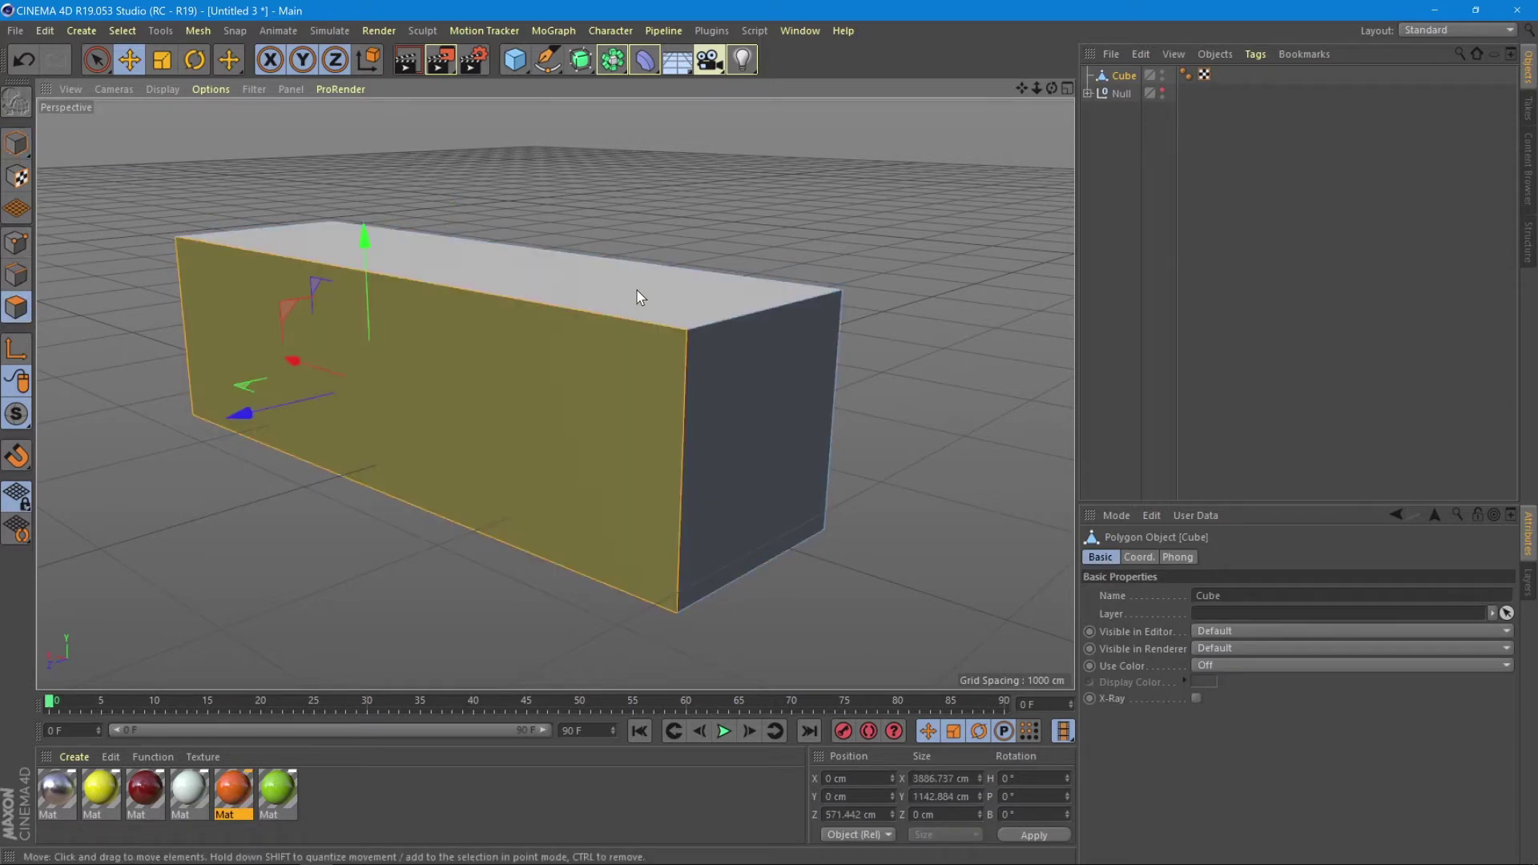
pyautogui.keyDown('shift'); pyautogui.click(638, 295); pyautogui.keyUp('shift')
pyautogui.keyDown('shift'); pyautogui.click(757, 418); pyautogui.keyUp('shift')
pyautogui.keyDown('alt'); pyautogui.moveTo(436, 367); pyautogui.dragTo(388, 417); pyautogui.keyUp('alt')
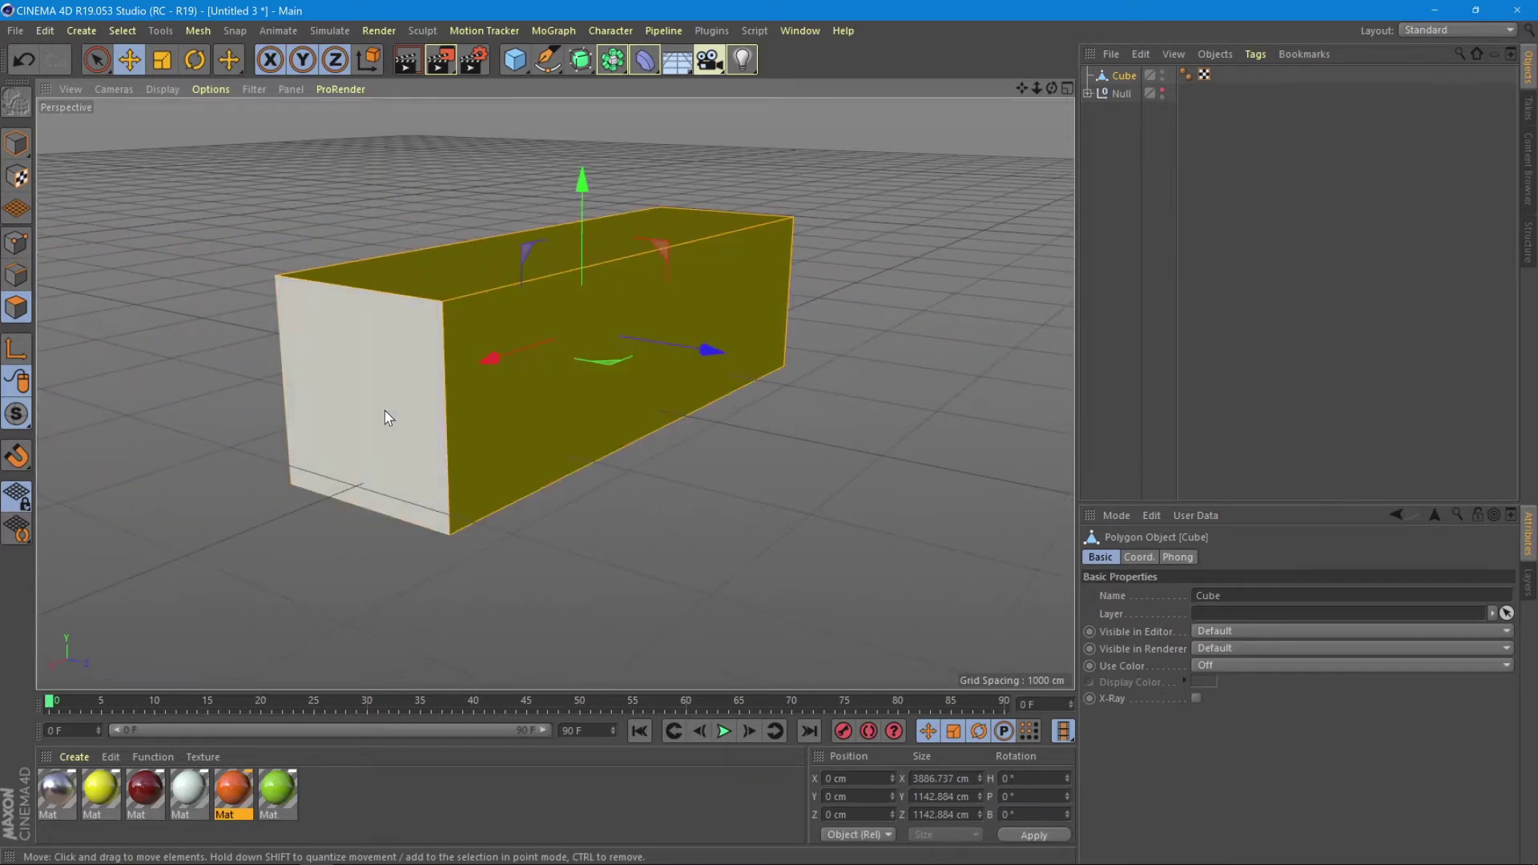
pyautogui.press('Delete')
pyautogui.keyDown('alt'); pyautogui.moveTo(480, 387); pyautogui.dragTo(561, 427); pyautogui.keyUp('alt')
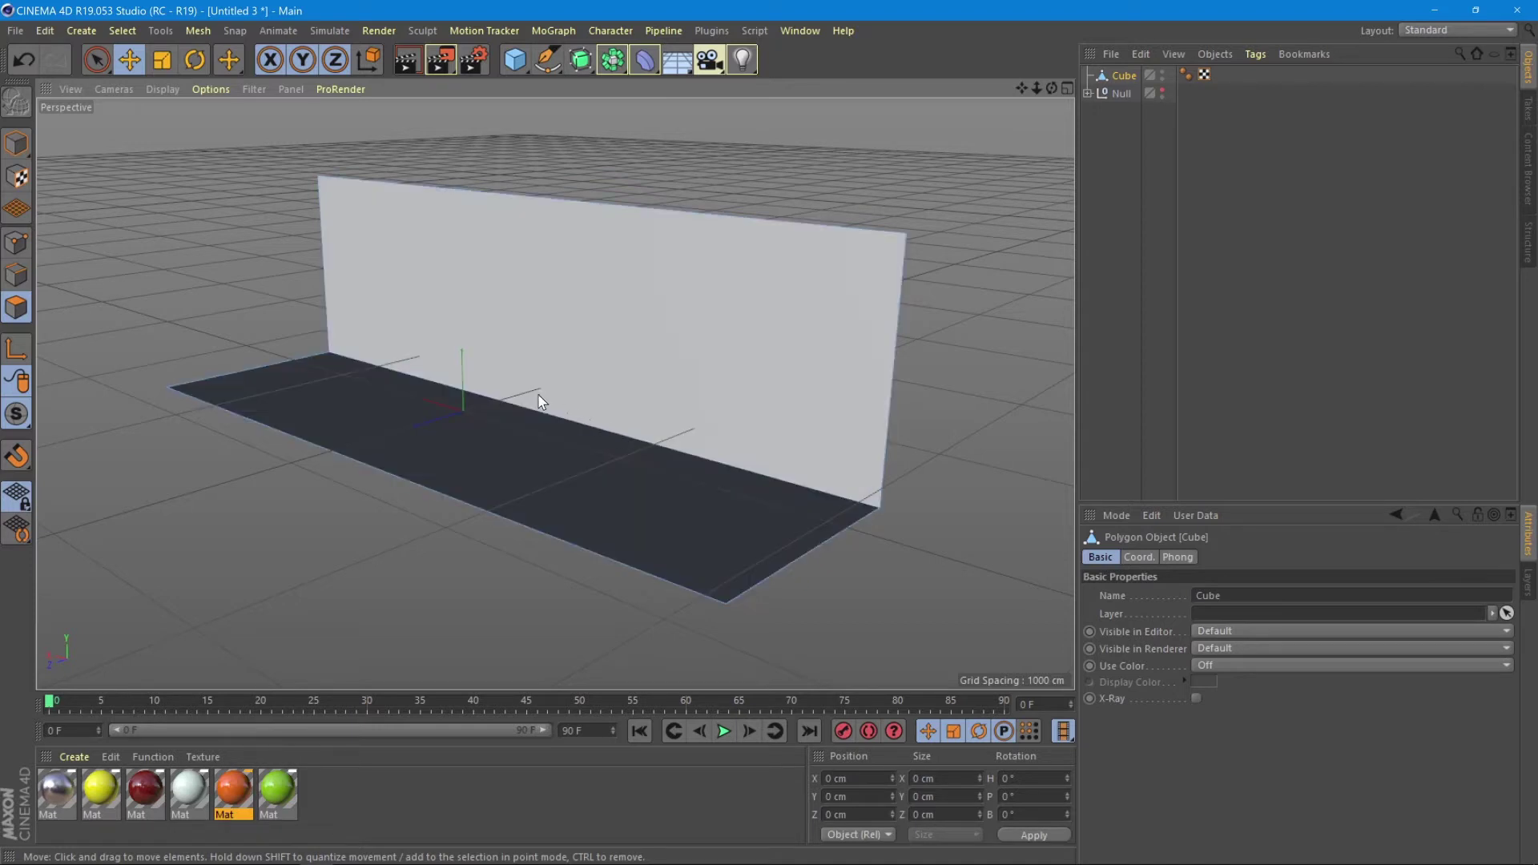
# Bevel the edge between the floor and the back wall with an offset of about 115 cm.
pyautogui.click(16, 275)
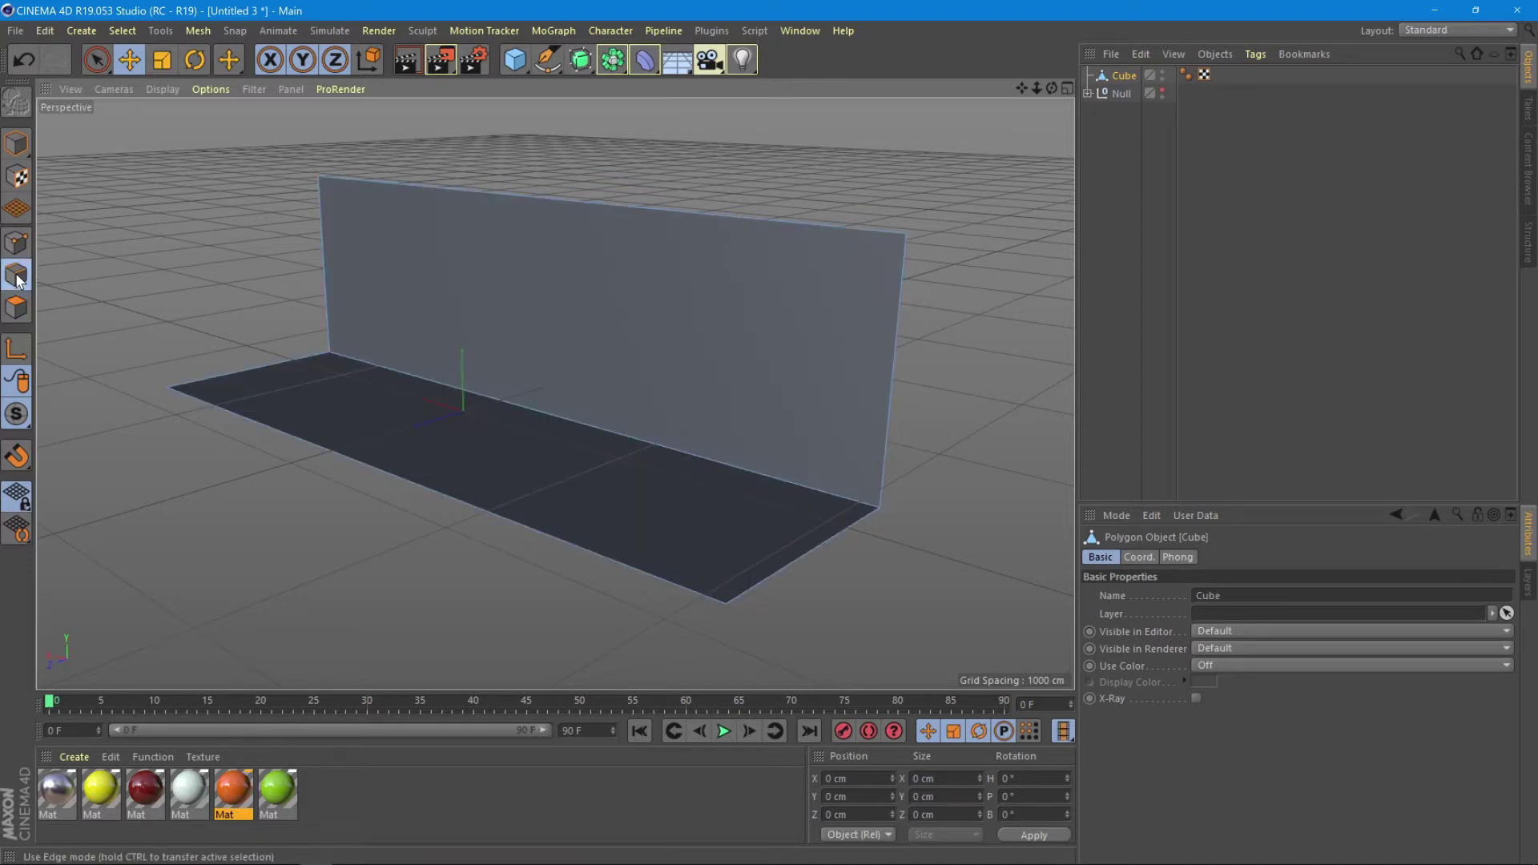
pyautogui.click(609, 431)
pyautogui.keyDown('alt'); pyautogui.moveTo(699, 435); pyautogui.dragTo(652, 455); pyautogui.keyUp('alt')
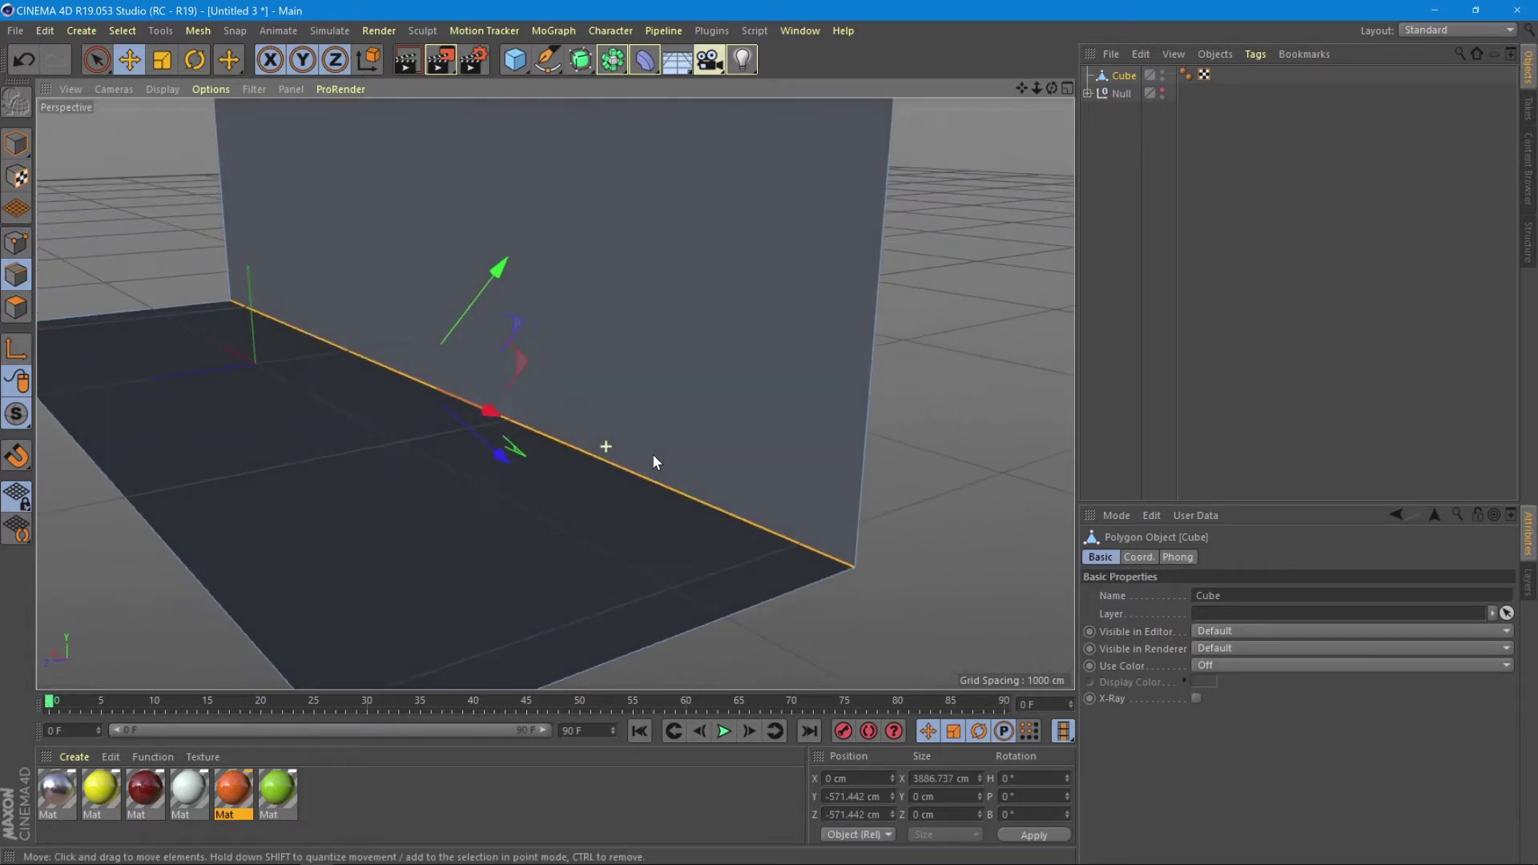
pyautogui.rightClick(522, 436)
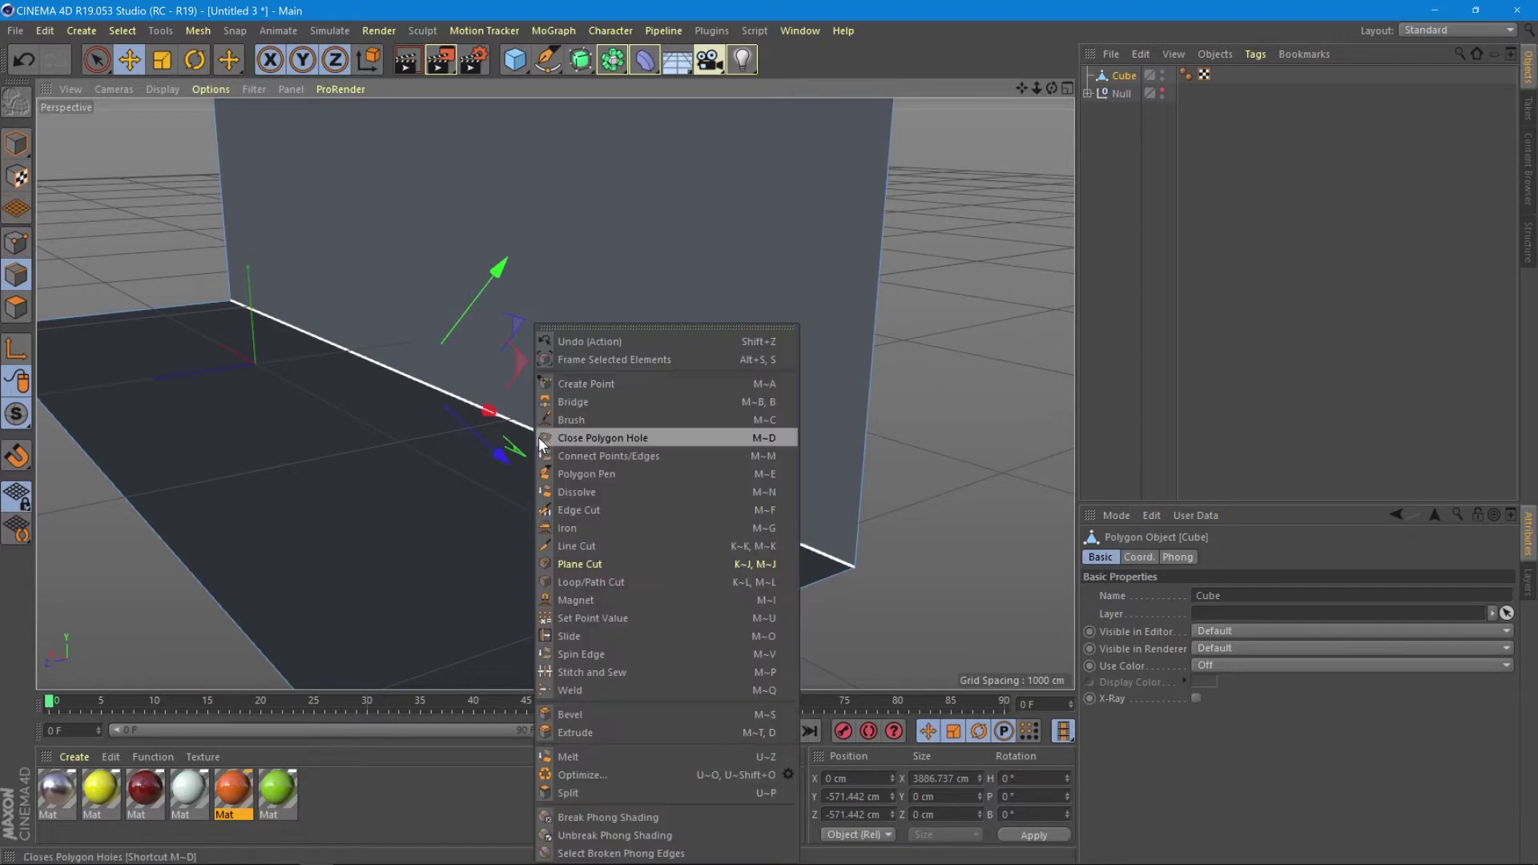
pyautogui.click(582, 713)
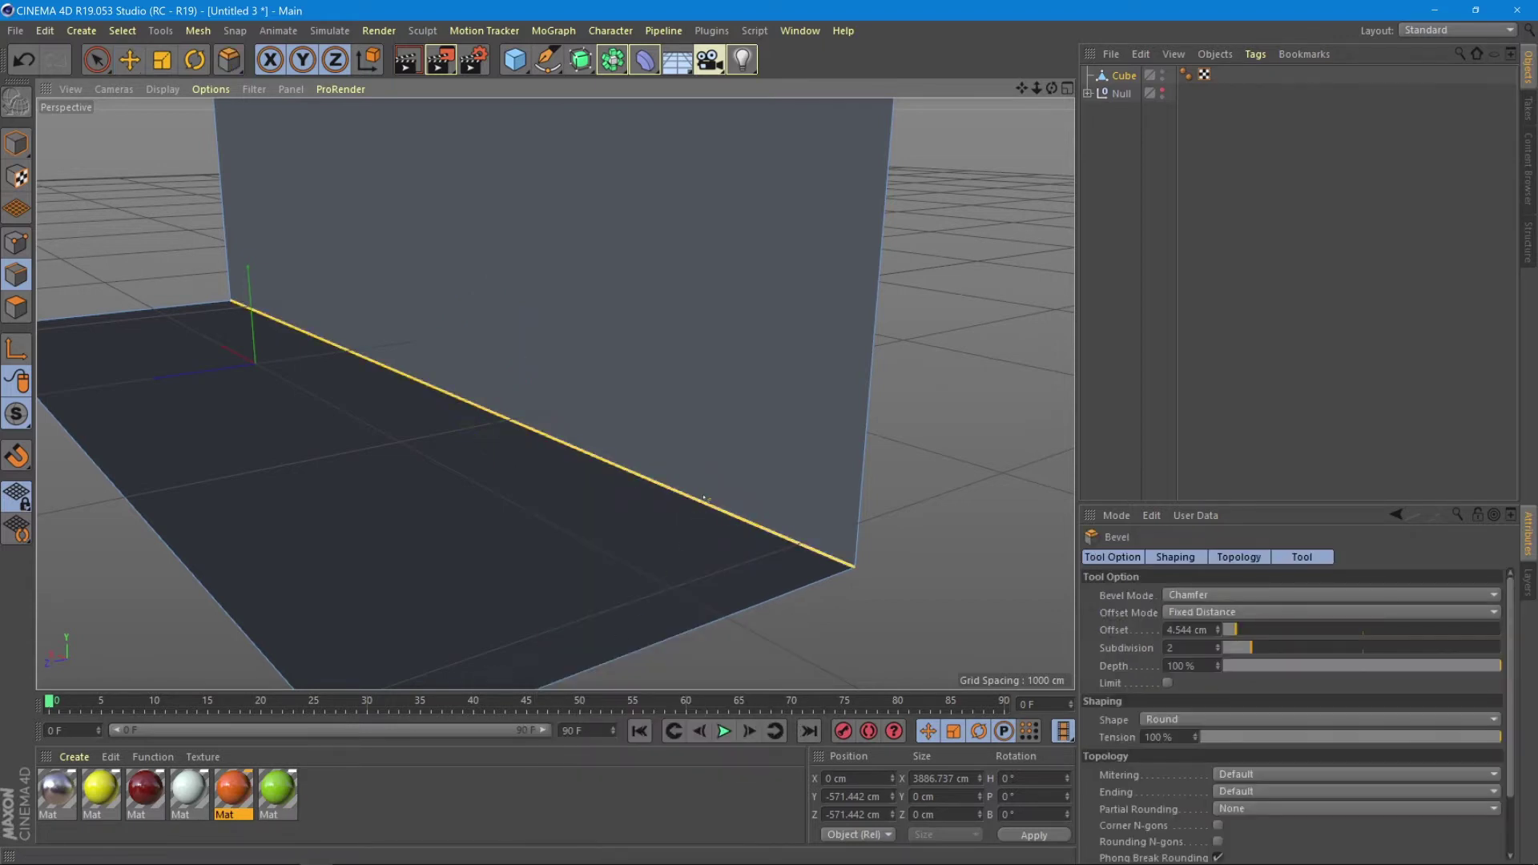
pyautogui.moveTo(705, 506); pyautogui.dragTo(688, 526)
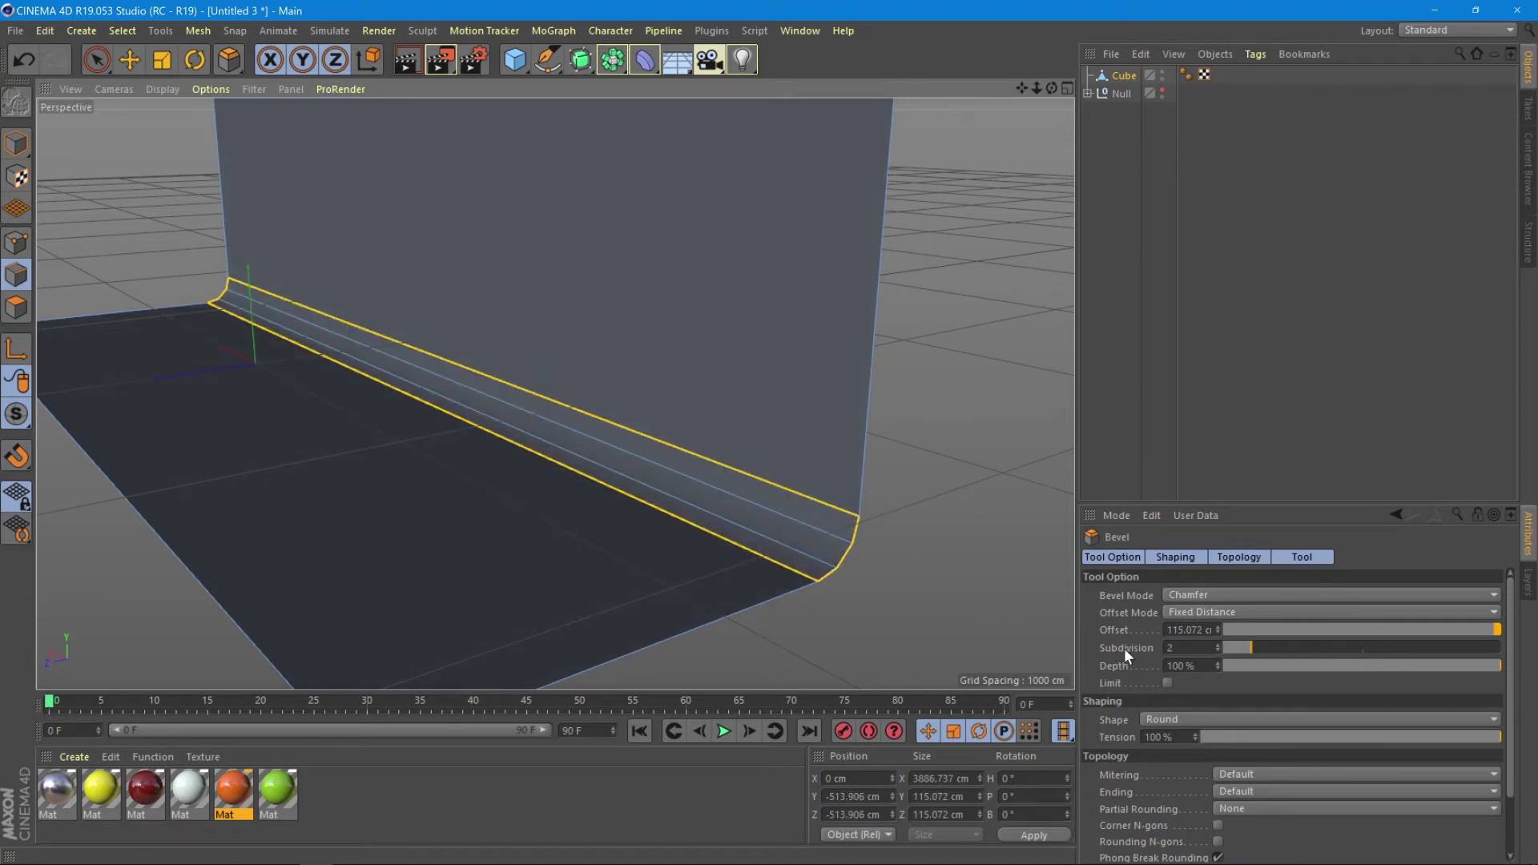
# Set the bevel's subdivision to 8 to smooth the curve between floor and wall.
pyautogui.click(1166, 648)
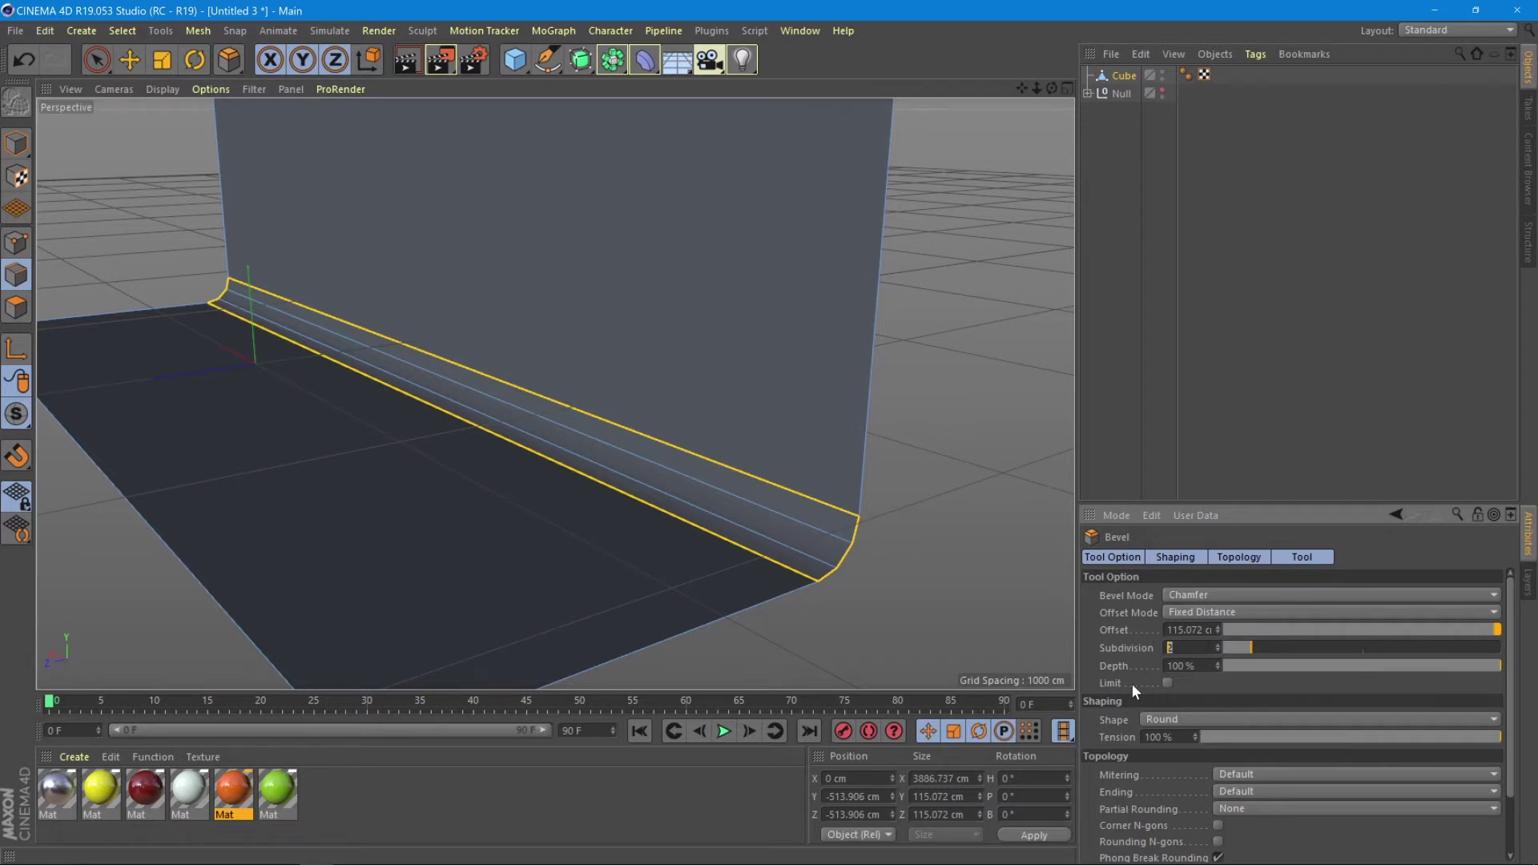
pyautogui.click(1218, 644)
pyautogui.click(1218, 644)
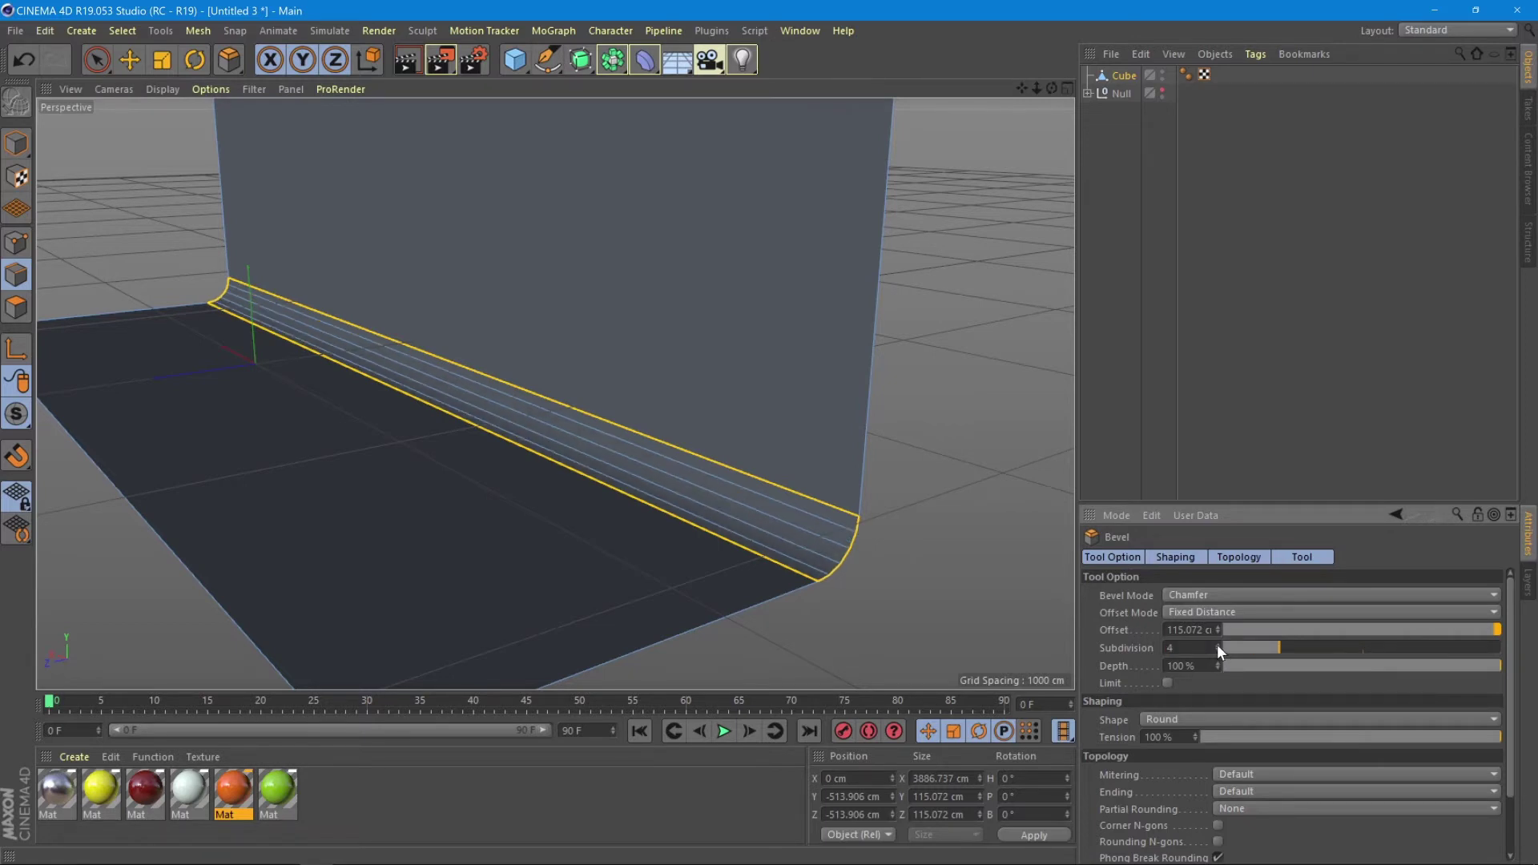
pyautogui.click(1218, 644)
pyautogui.click(1217, 644)
pyautogui.click(1217, 644)
pyautogui.click(1217, 644)
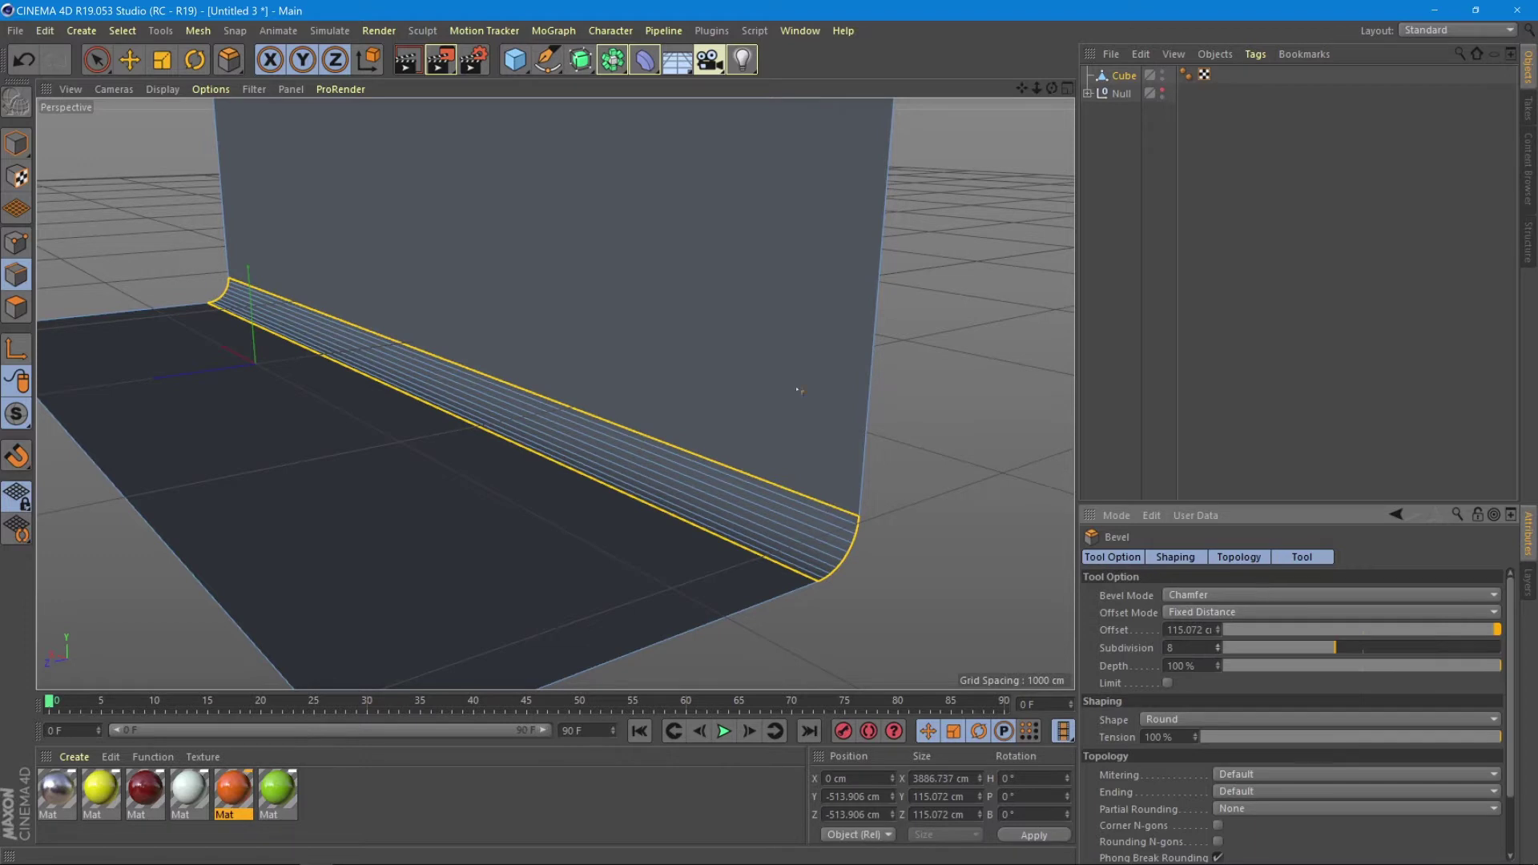
pyautogui.keyDown('alt'); pyautogui.moveTo(774, 367); pyautogui.dragTo(545, 497); pyautogui.keyUp('alt')
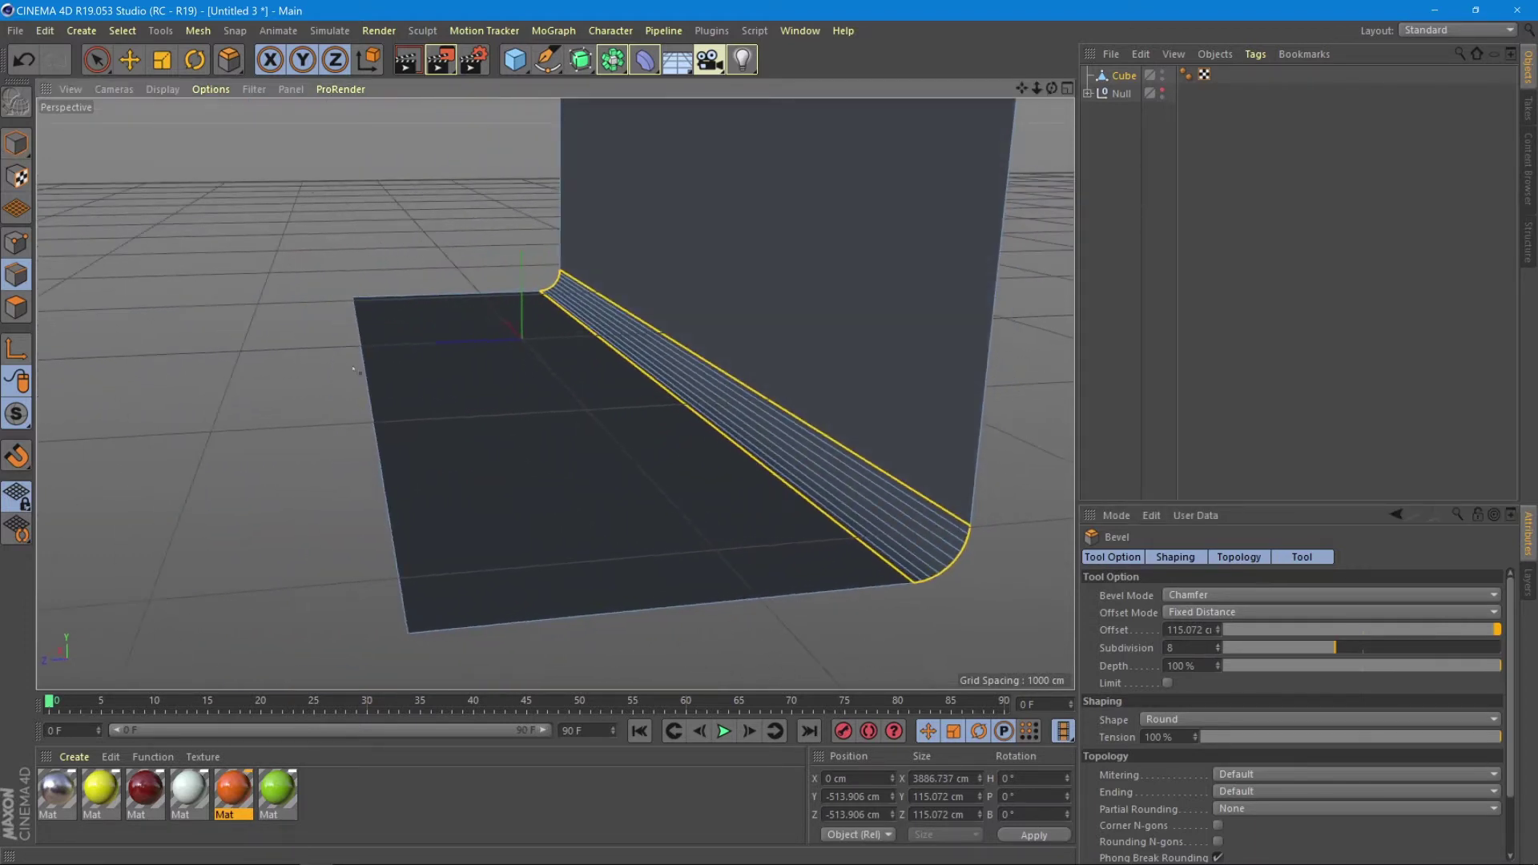
# Extend the floor forward by moving its two front corner points along Z to about 1507 cm.
pyautogui.click(20, 244)
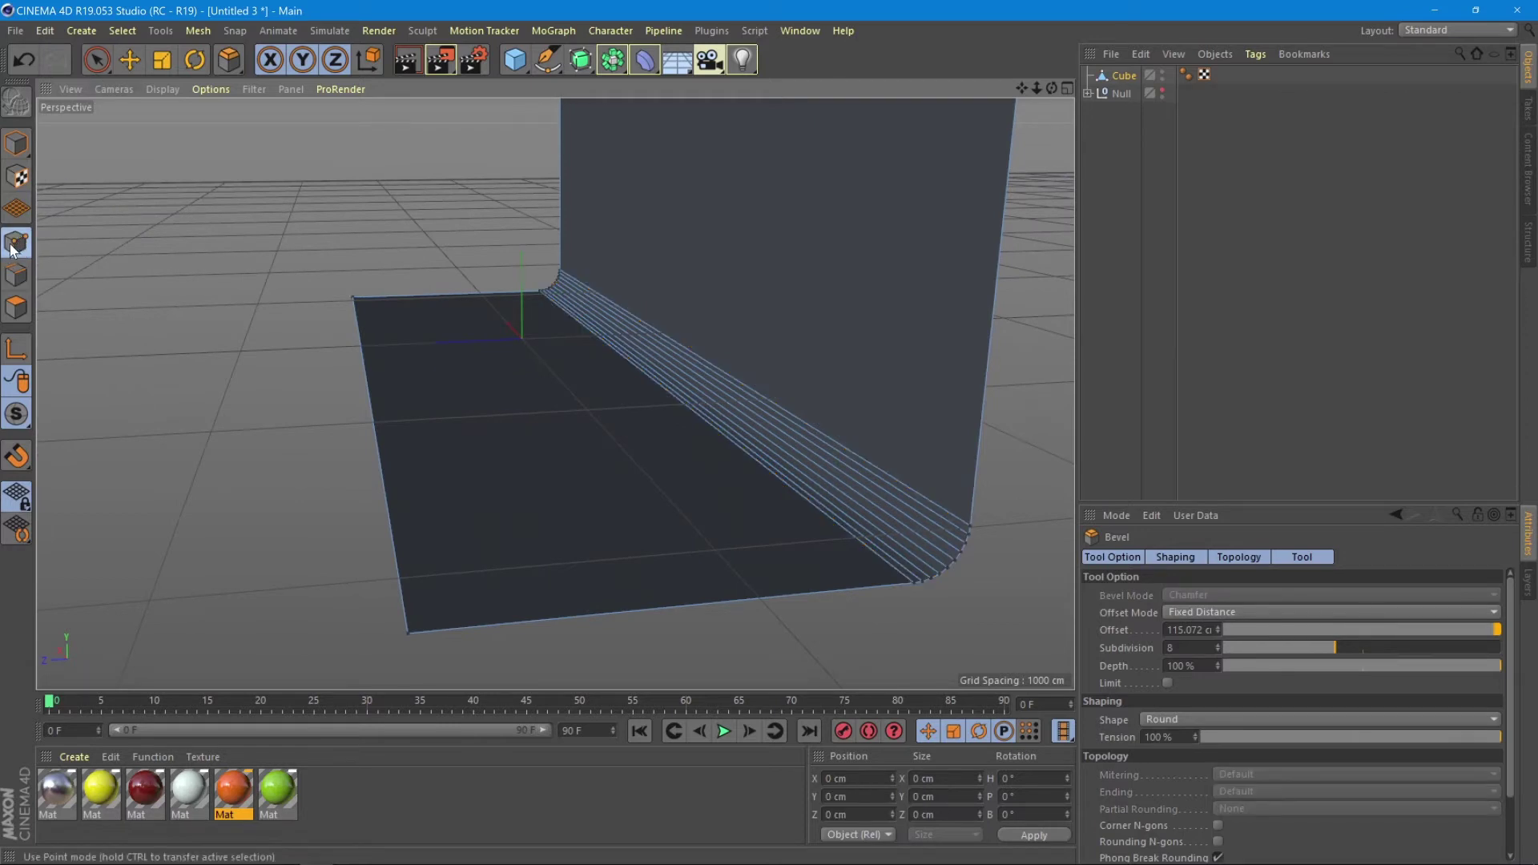
pyautogui.click(96, 60)
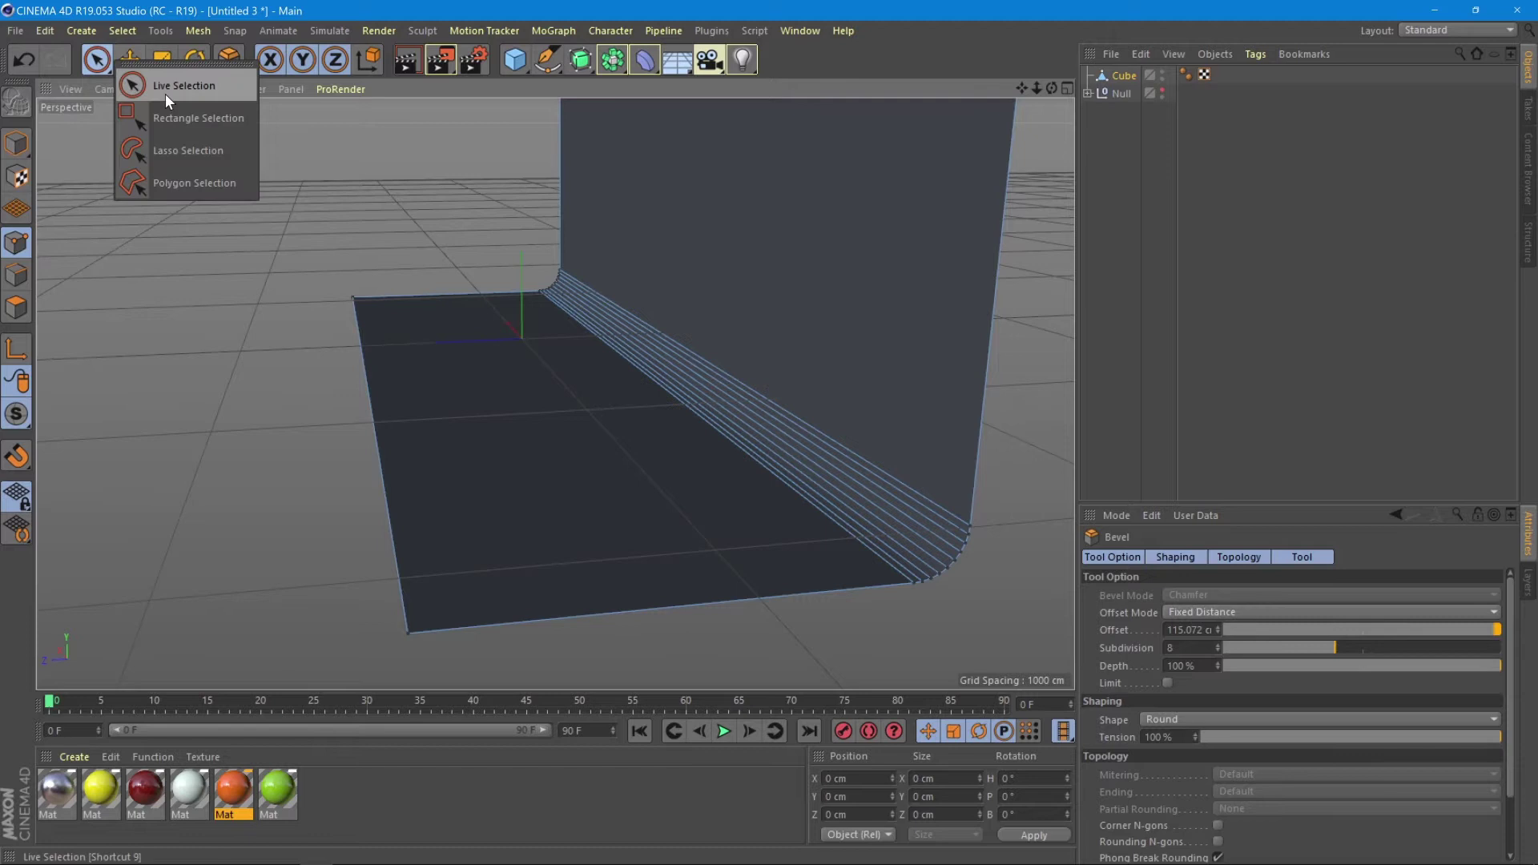
pyautogui.click(167, 99)
pyautogui.click(353, 298)
pyautogui.keyDown('shift'); pyautogui.click(408, 633); pyautogui.keyUp('shift')
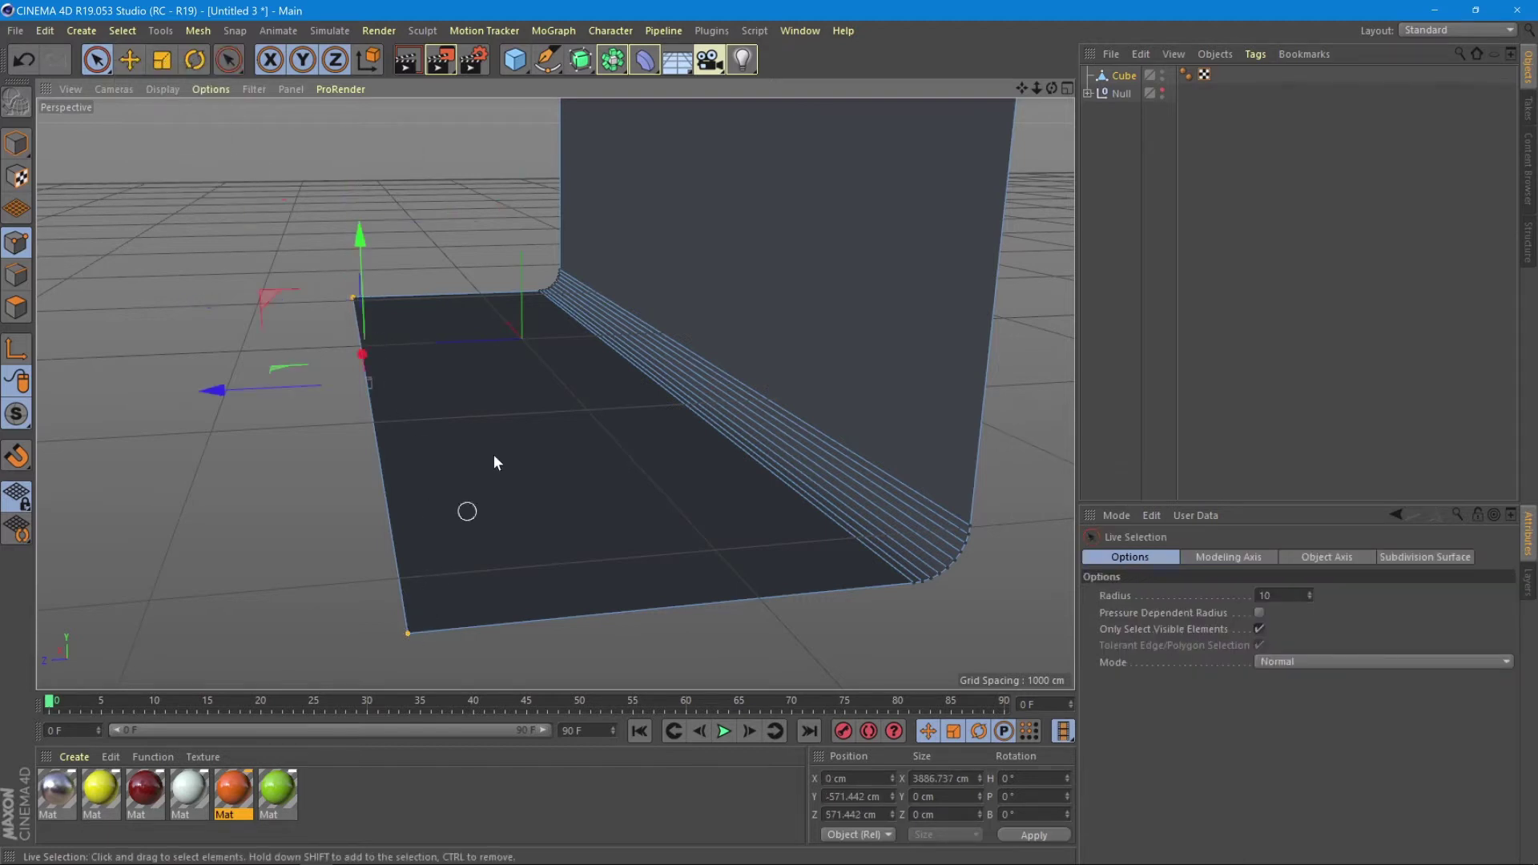
pyautogui.moveTo(213, 389); pyautogui.dragTo(480, 413)
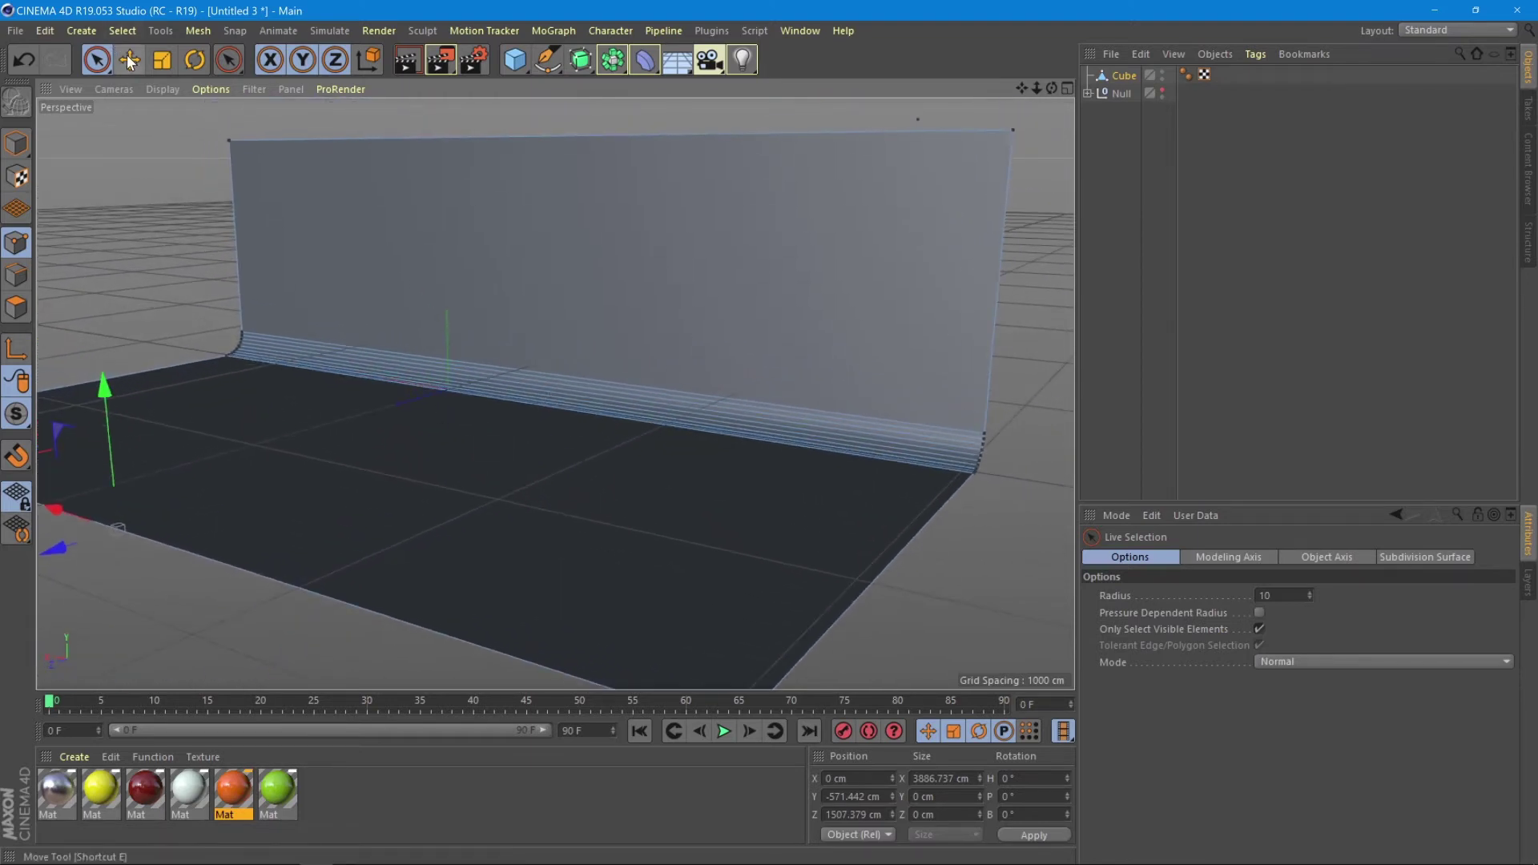
pyautogui.click(129, 60)
pyautogui.keyDown('alt'); pyautogui.moveTo(417, 456); pyautogui.dragTo(631, 441); pyautogui.keyUp('alt')
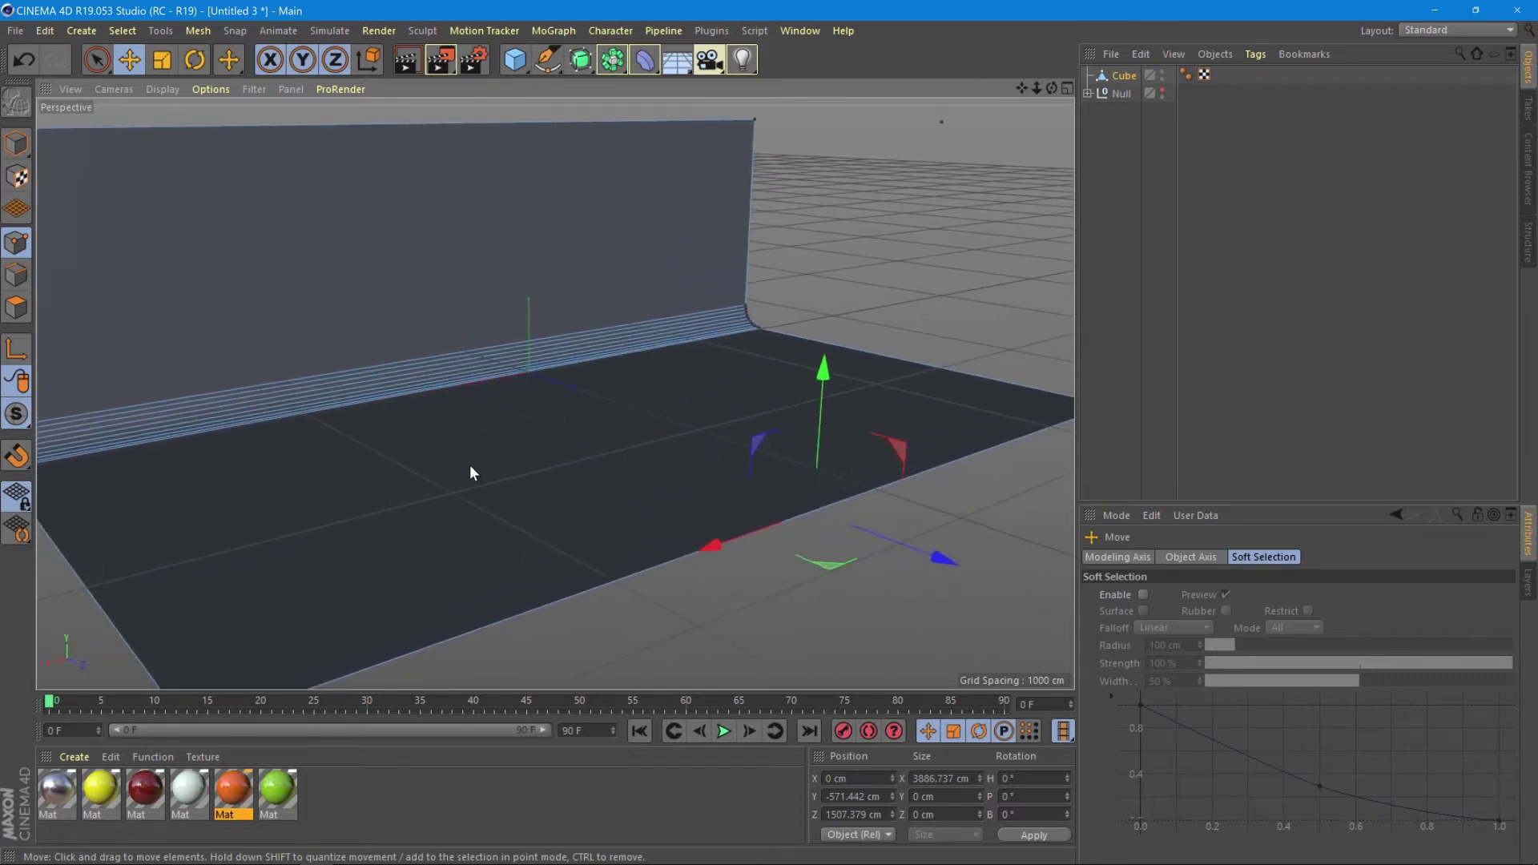
# Make the null group of bowls visible again in the editor and renderer, and select it.
pyautogui.click(1162, 91)
pyautogui.keyDown('alt'); pyautogui.moveTo(577, 357); pyautogui.dragTo(464, 376); pyautogui.keyUp('alt')
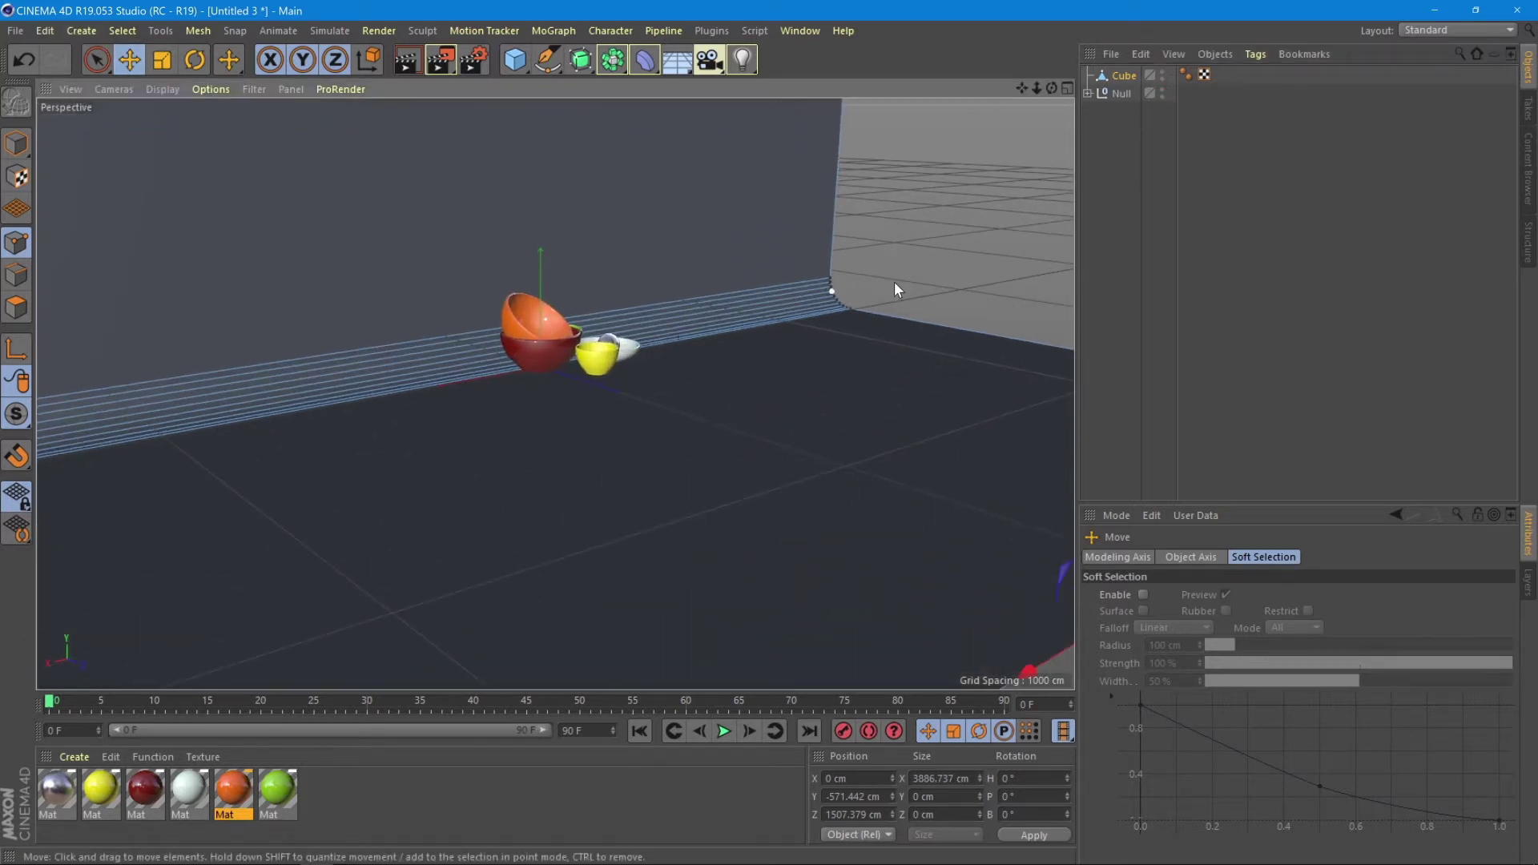
pyautogui.keyDown('alt'); pyautogui.moveTo(897, 290); pyautogui.dragTo(1071, 179); pyautogui.keyUp('alt')
pyautogui.click(661, 274)
# Render a close view of the bowls in front of the curved backdrop.
pyautogui.scroll(3, 662, 274)
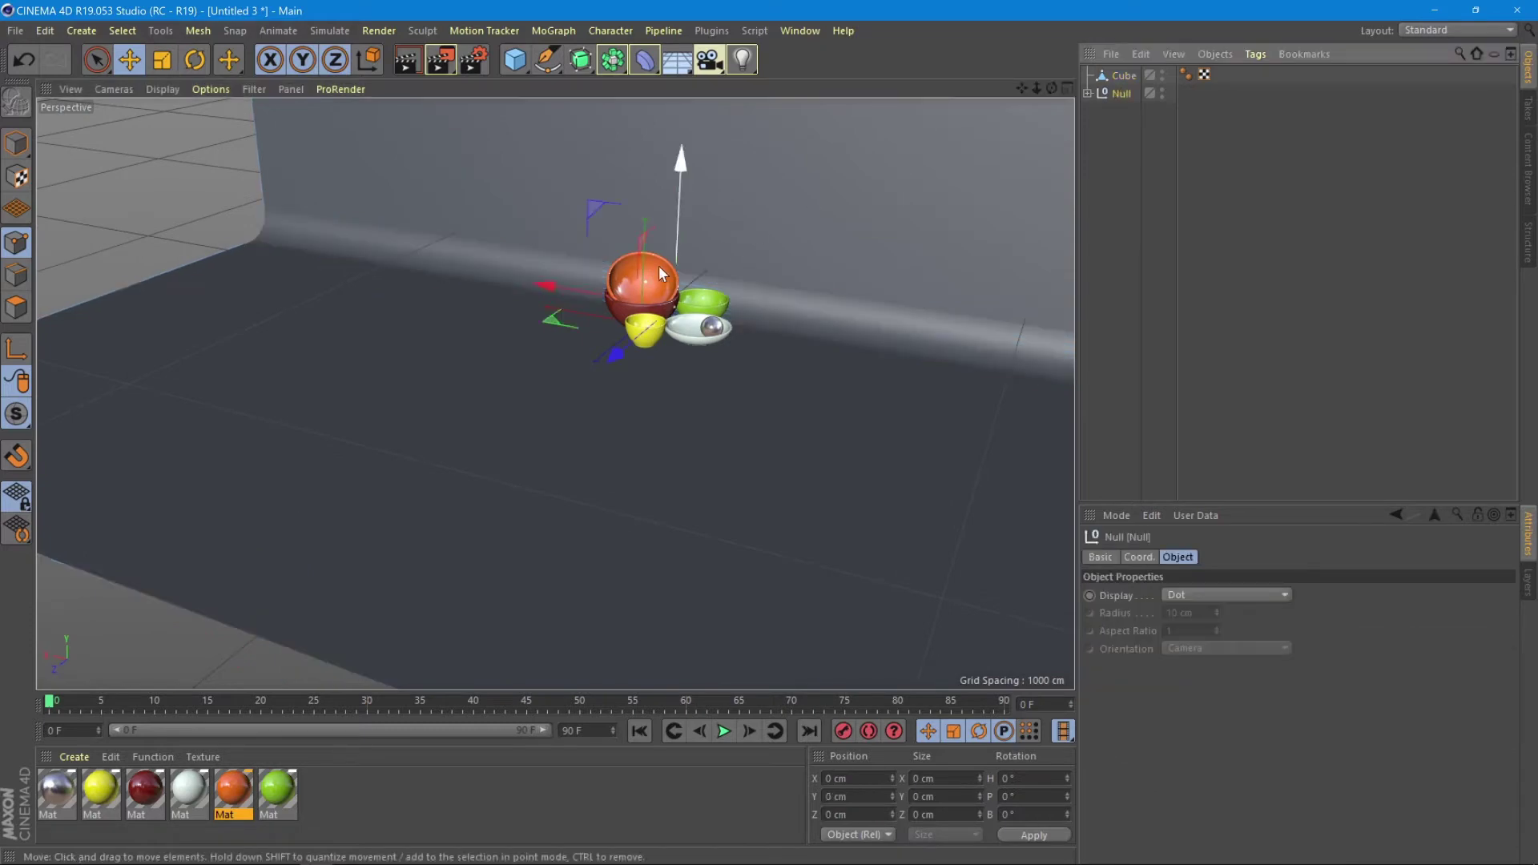
pyautogui.scroll(2, 619, 350)
pyautogui.keyDown('alt'); pyautogui.moveTo(556, 429); pyautogui.dragTo(505, 408); pyautogui.keyUp('alt')
pyautogui.scroll(3, 646, 377)
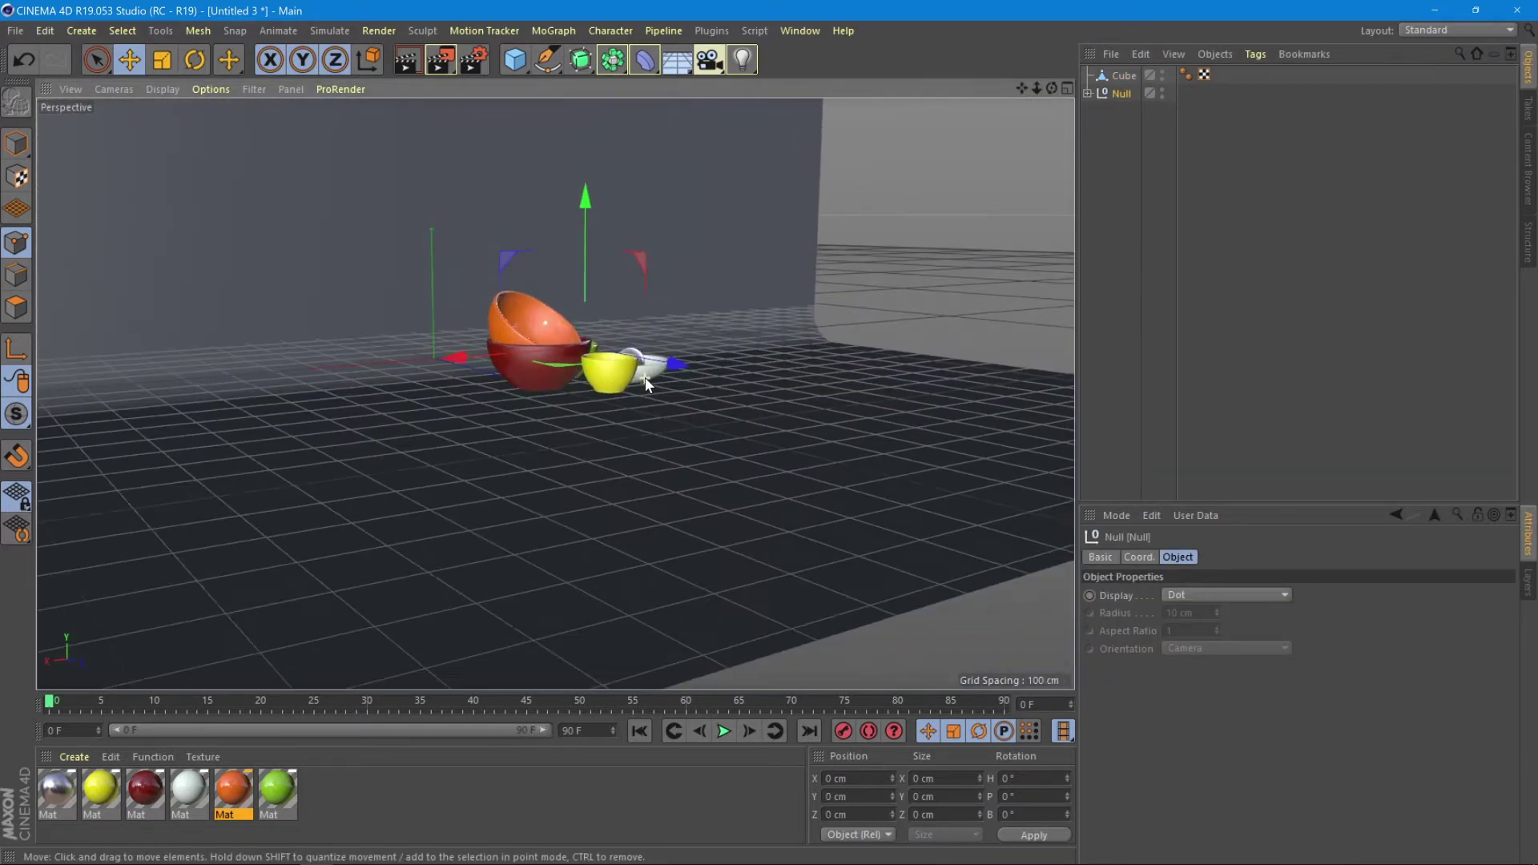
pyautogui.scroll(4, 531, 444)
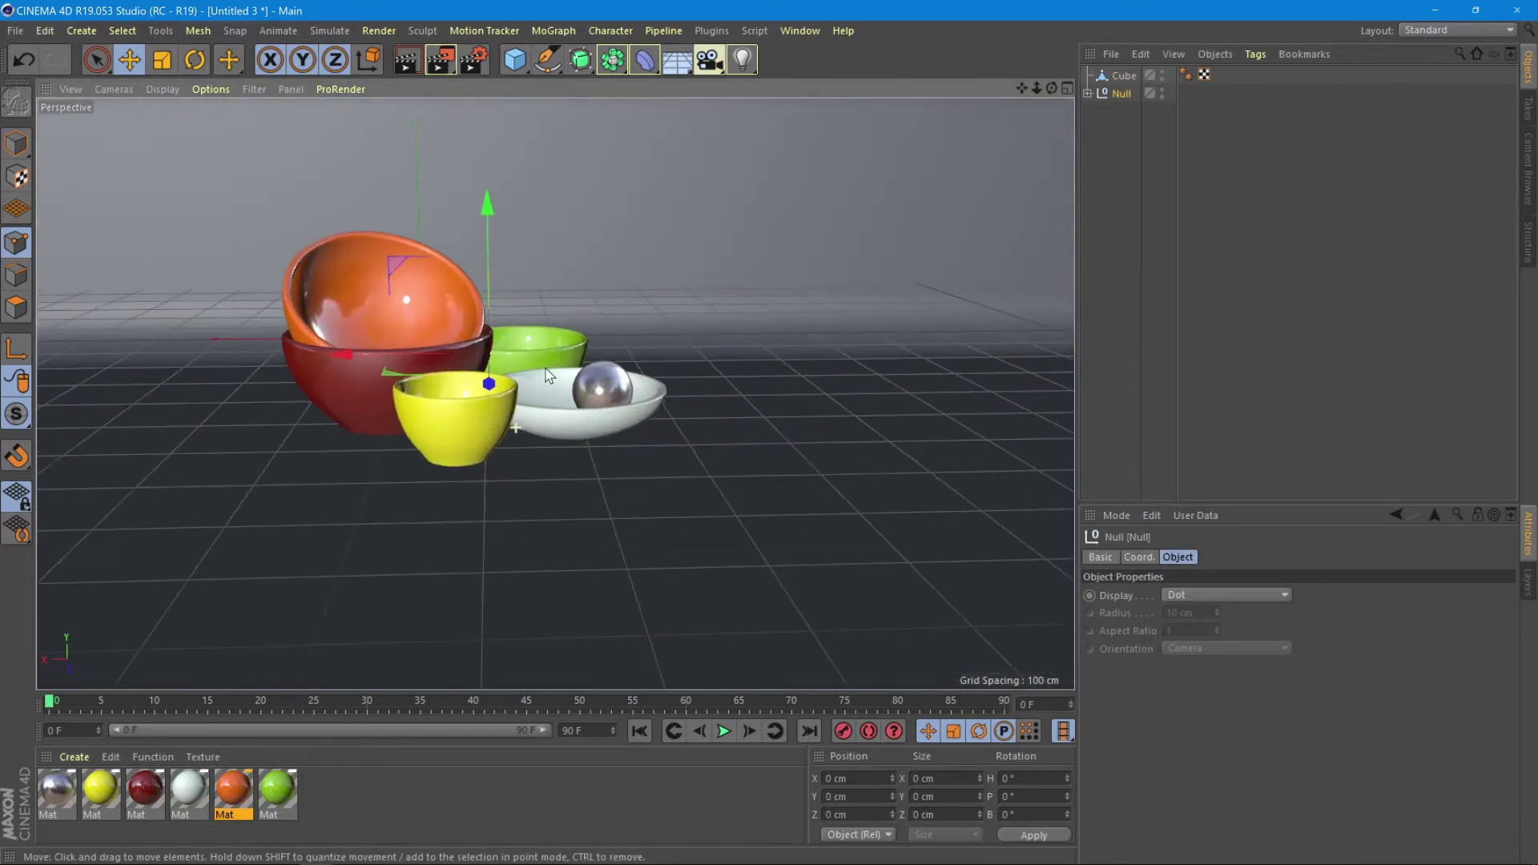
pyautogui.keyDown('alt'); pyautogui.moveTo(547, 376); pyautogui.dragTo(585, 436, button='middle'); pyautogui.keyUp('alt')
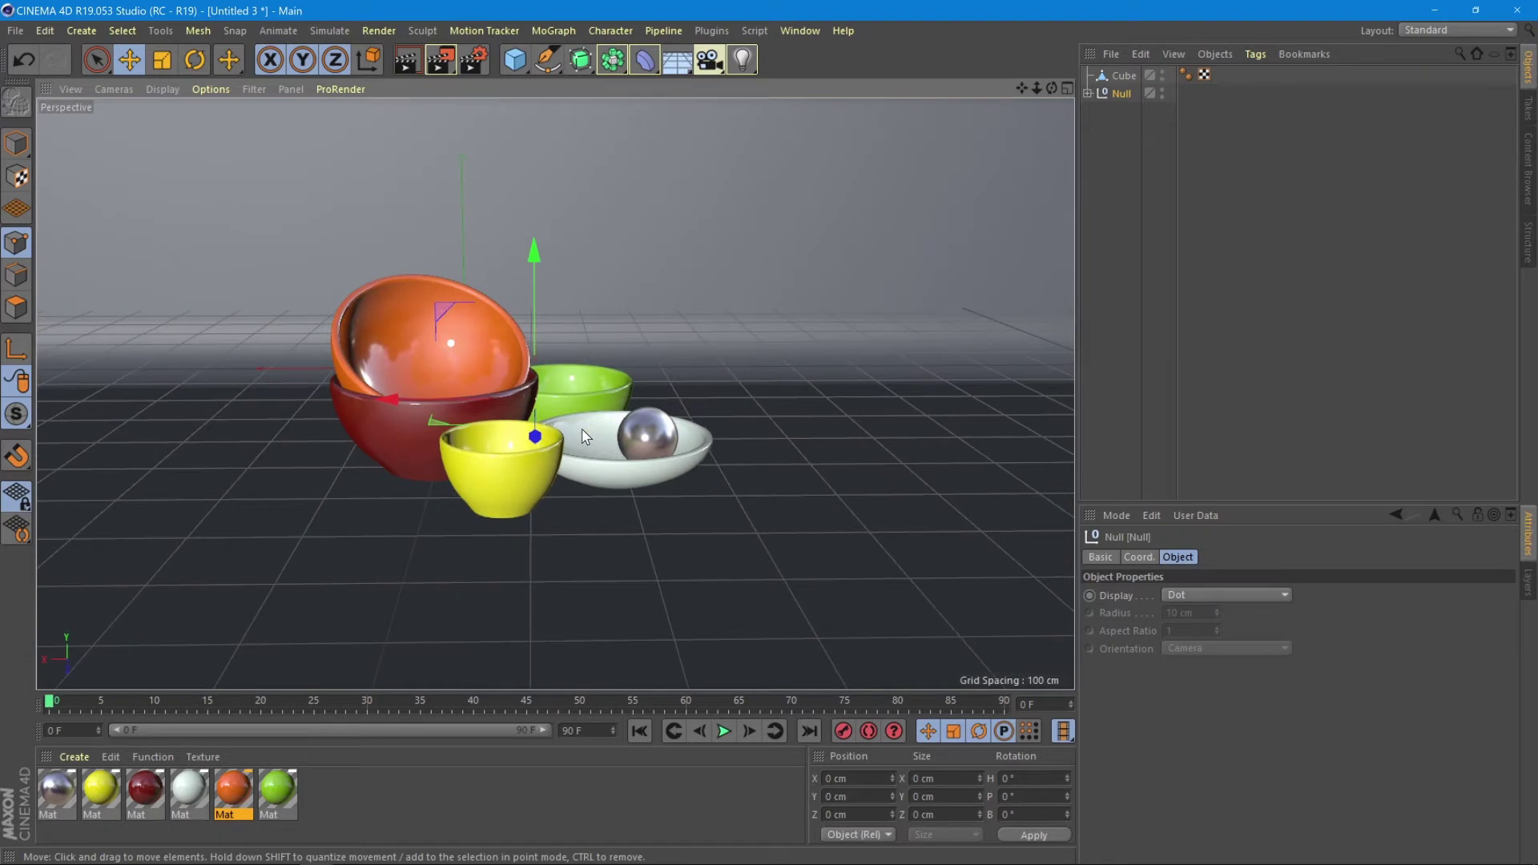
pyautogui.hotkey('ctrl', 'r')
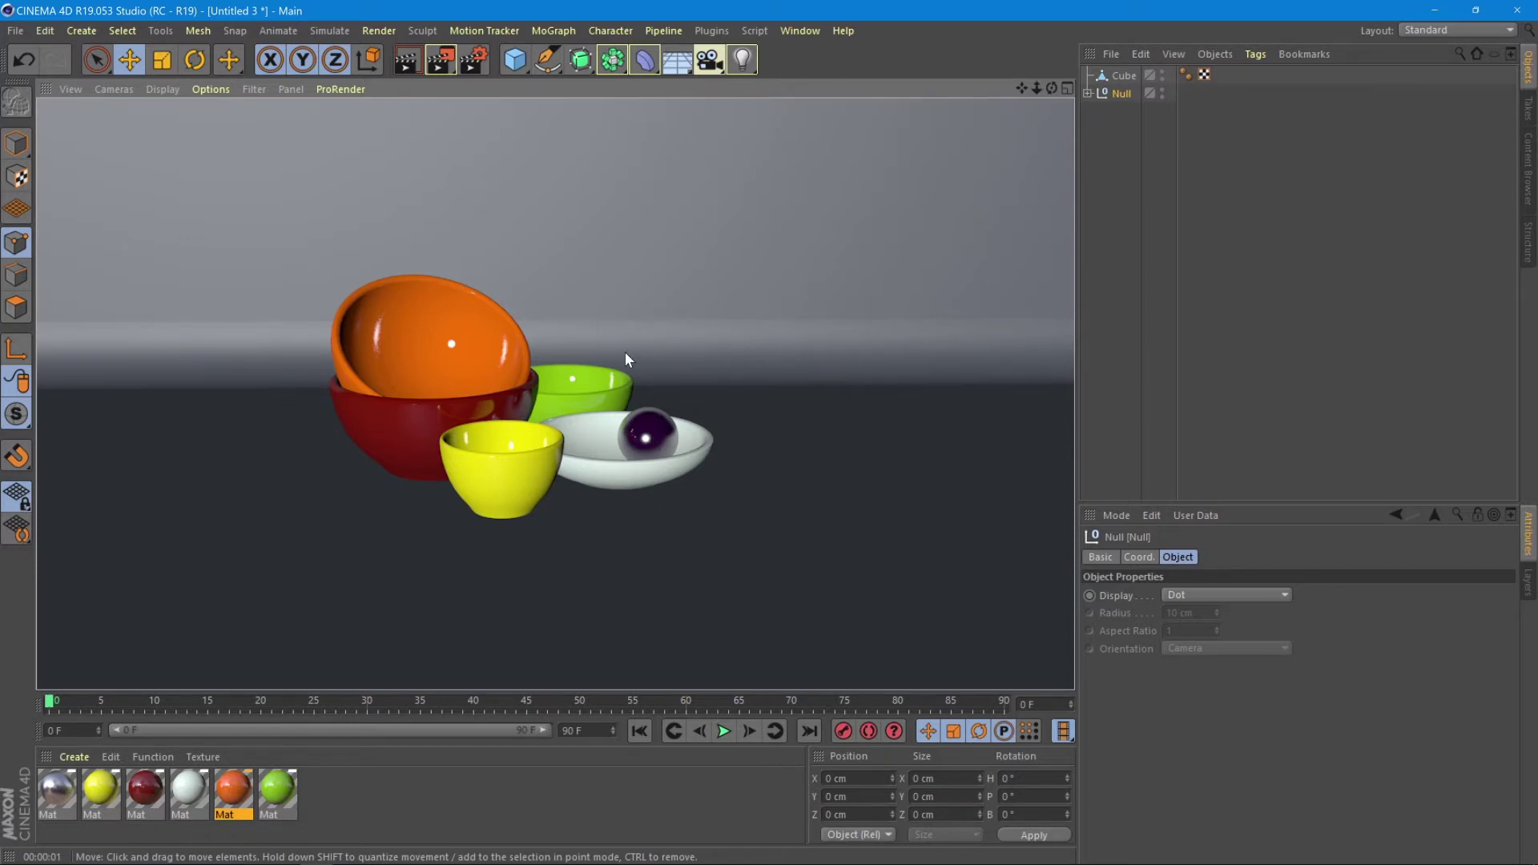
# Raise the null group of bowls slightly, and move the backdrop cube up along Y to about 582 cm.
pyautogui.keyDown('alt'); pyautogui.moveTo(528, 329); pyautogui.dragTo(548, 386); pyautogui.keyUp('alt')
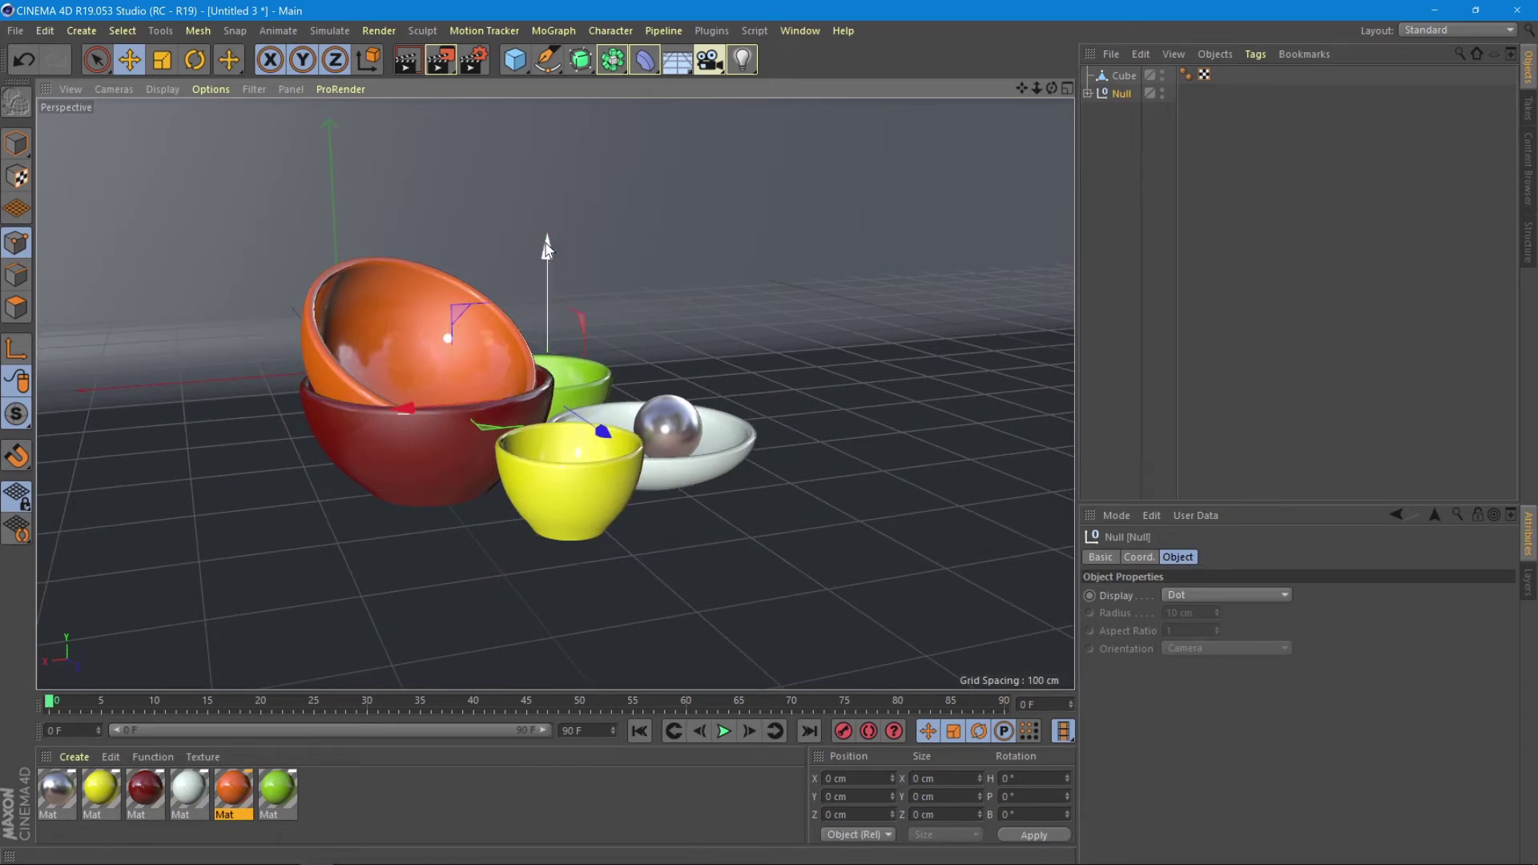
pyautogui.moveTo(548, 244); pyautogui.dragTo(546, 233)
pyautogui.click(1120, 76)
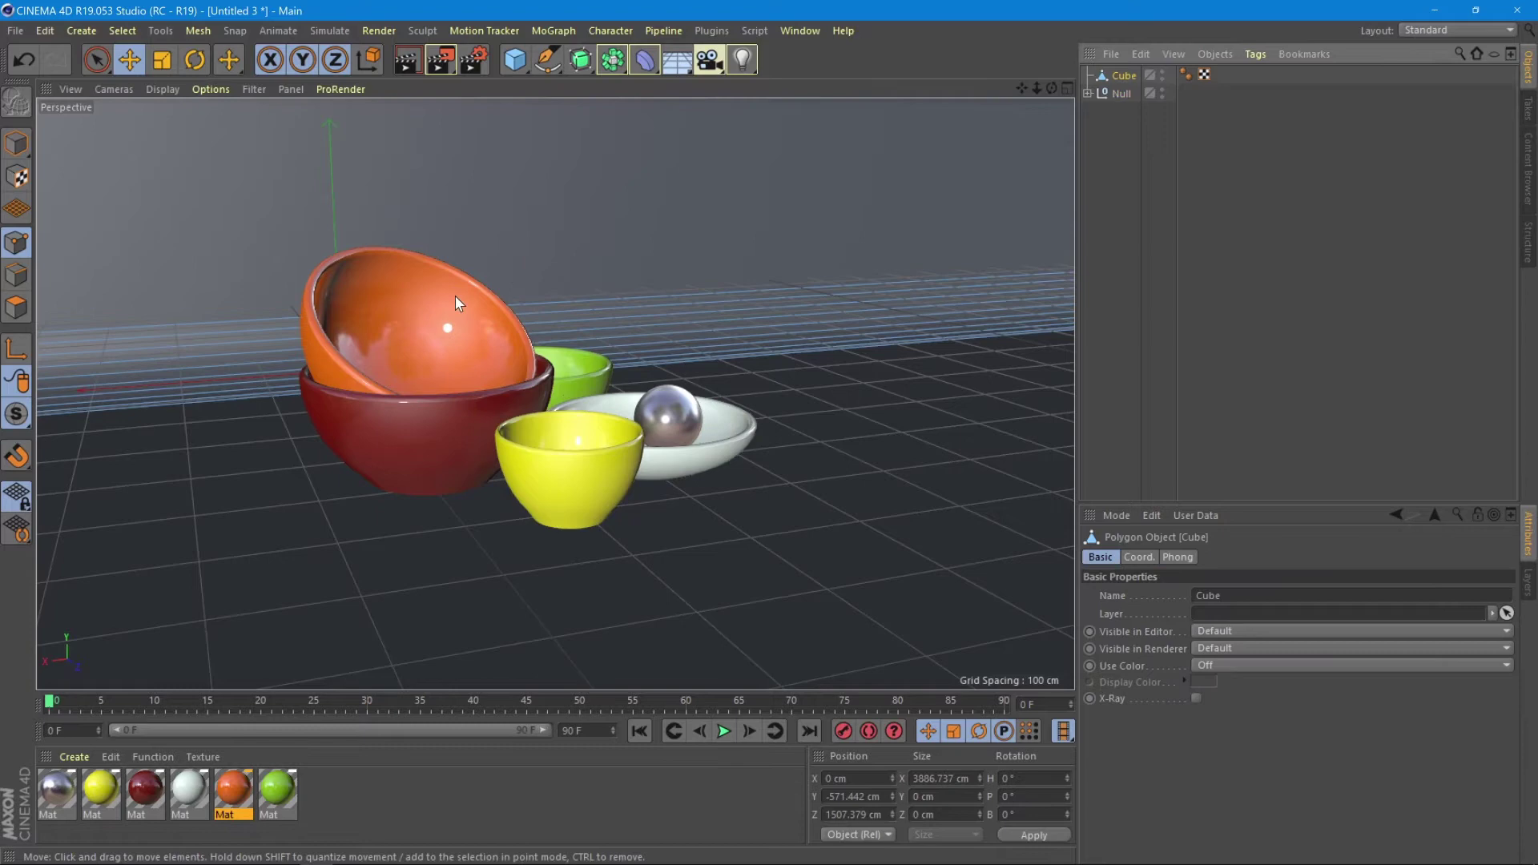
pyautogui.press('Return')
pyautogui.keyDown('alt'); pyautogui.moveTo(229, 215); pyautogui.dragTo(607, 276); pyautogui.keyUp('alt')
pyautogui.keyDown('alt'); pyautogui.moveTo(607, 271); pyautogui.dragTo(429, 424, button='right'); pyautogui.keyUp('alt')
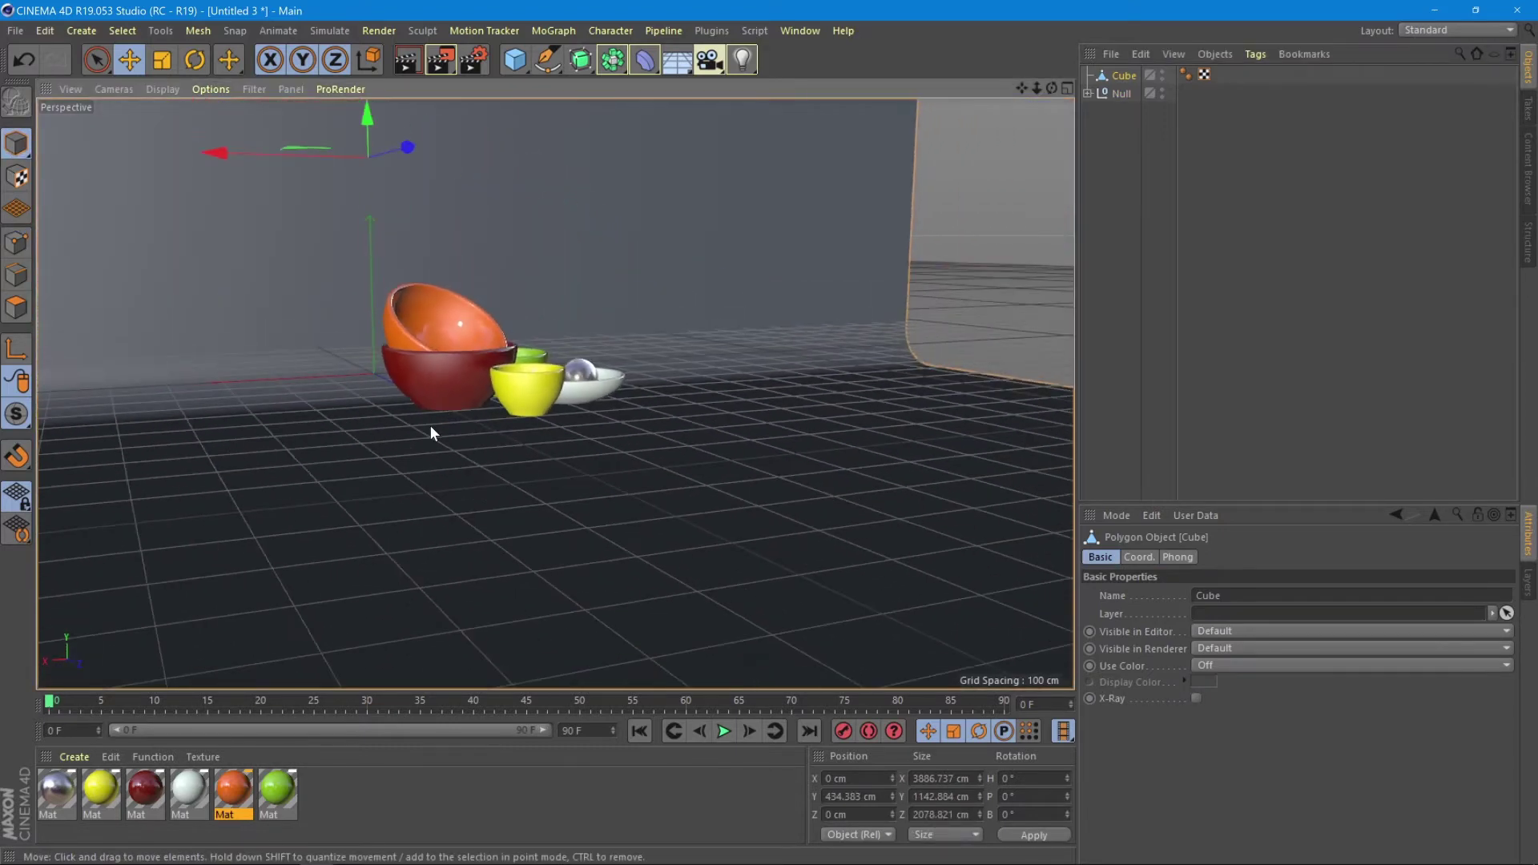
pyautogui.moveTo(363, 103); pyautogui.dragTo(367, 82)
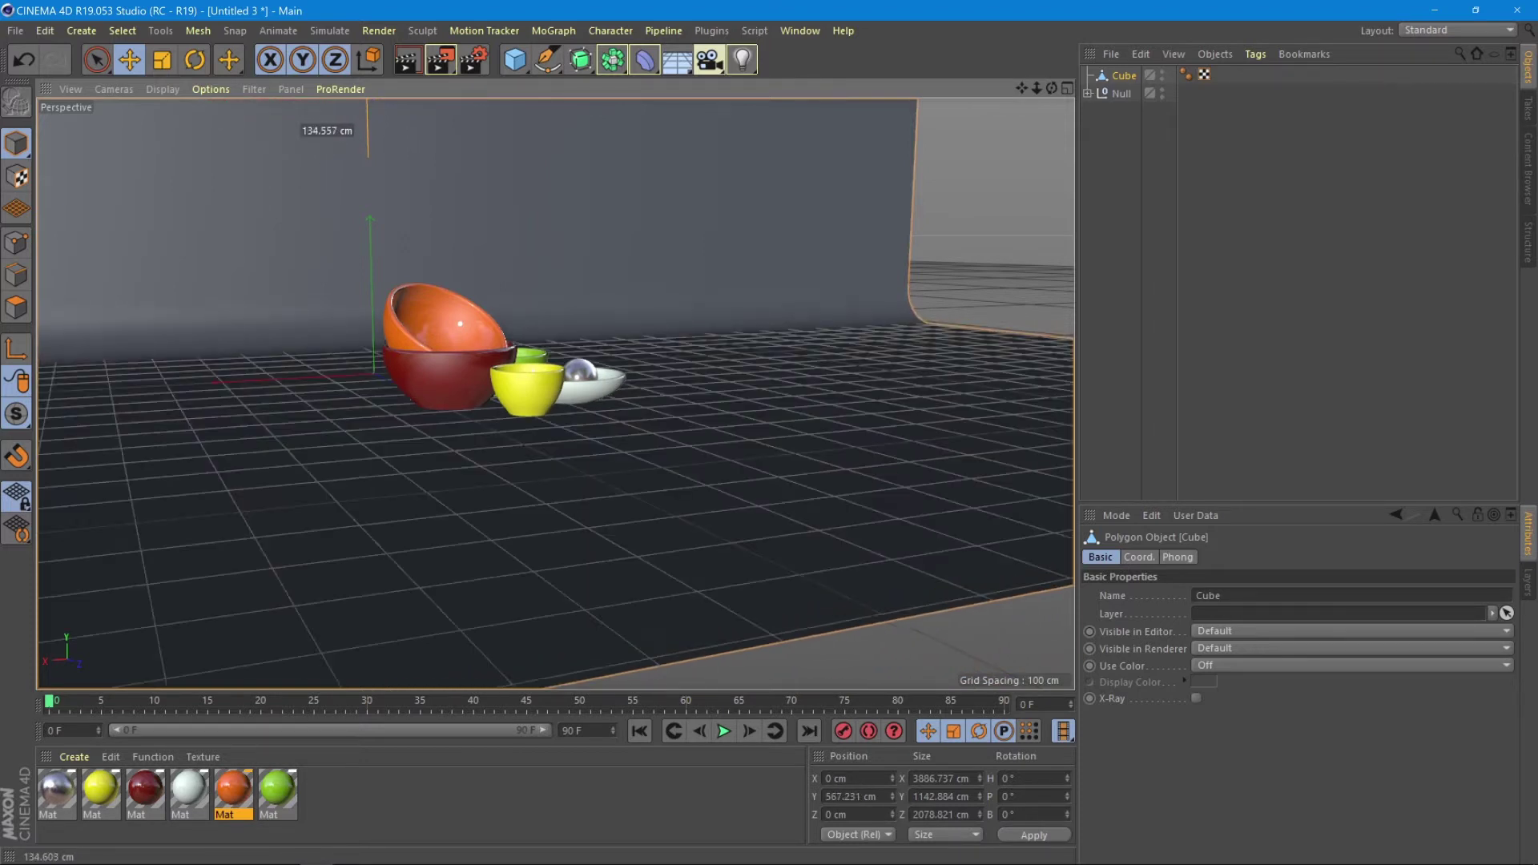
pyautogui.moveTo(369, 240); pyautogui.dragTo(369, 229)
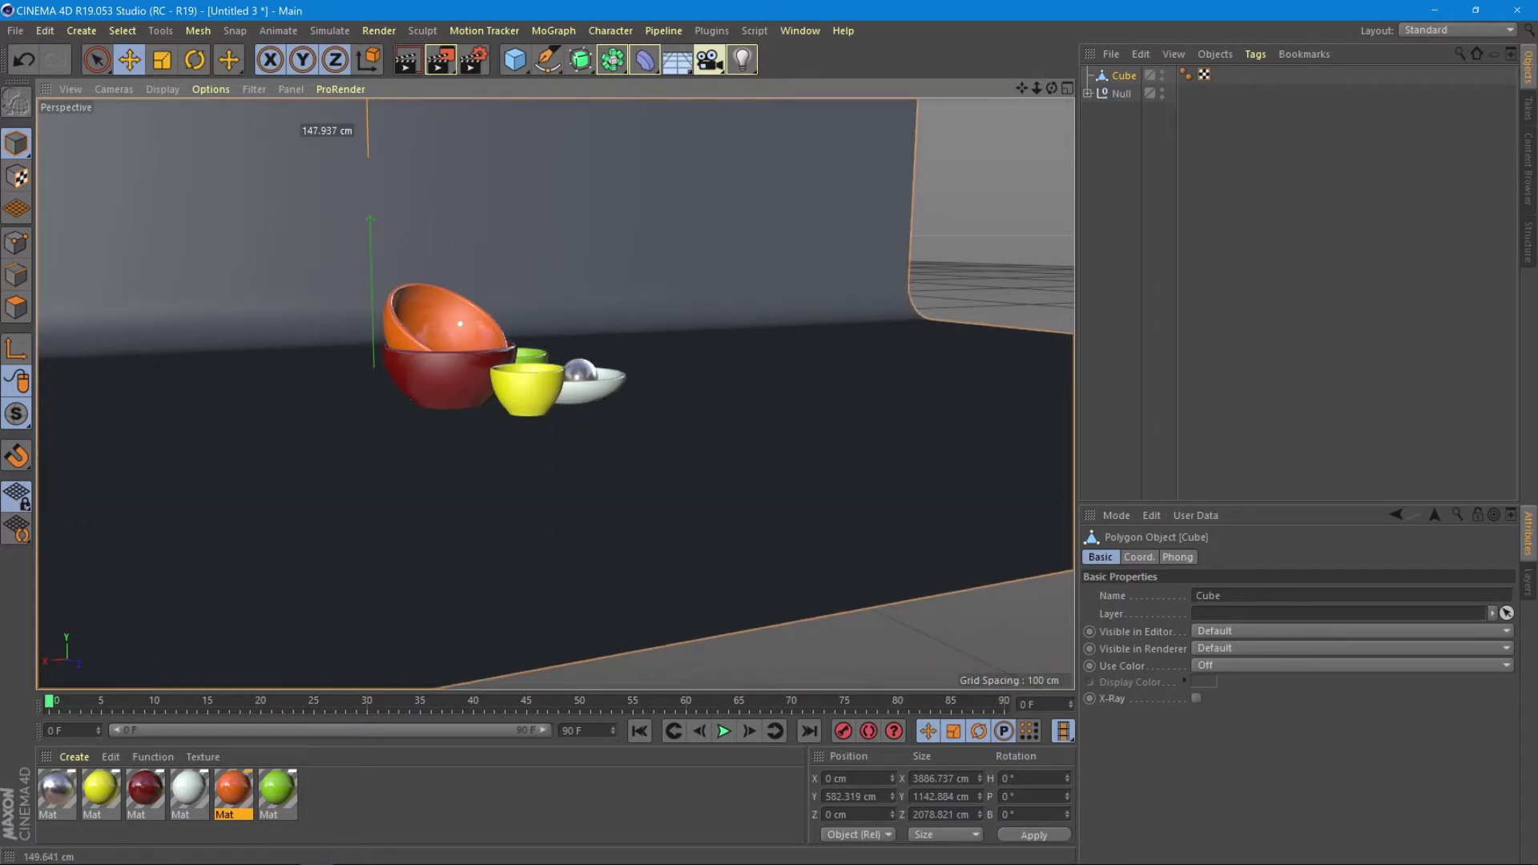
# Frame a close, slightly raised view of all the bowls and add a camera from it.
pyautogui.scroll(5, 580, 507)
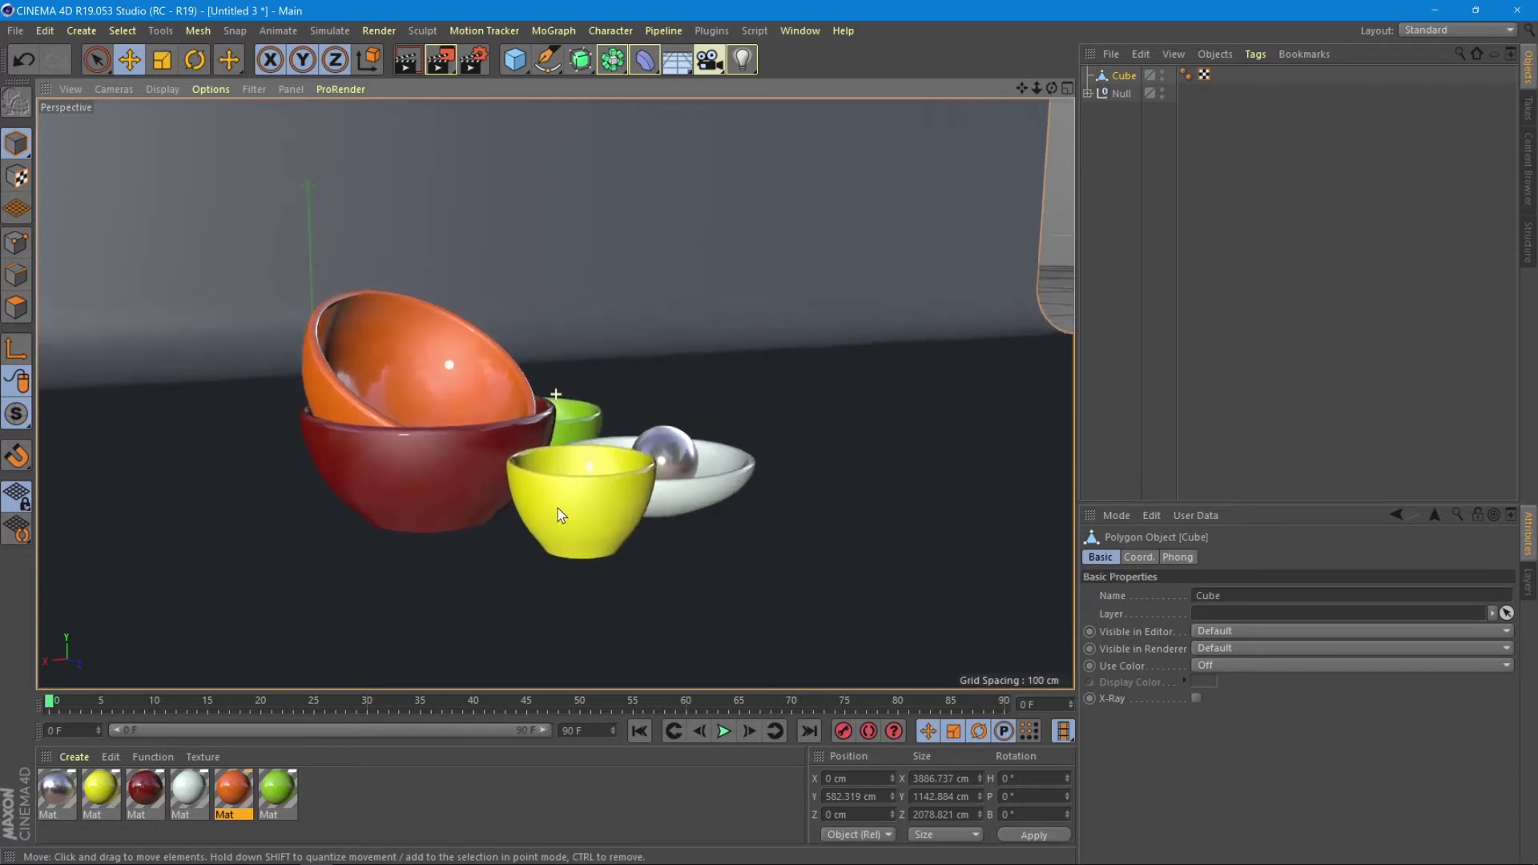
pyautogui.scroll(3, 559, 515)
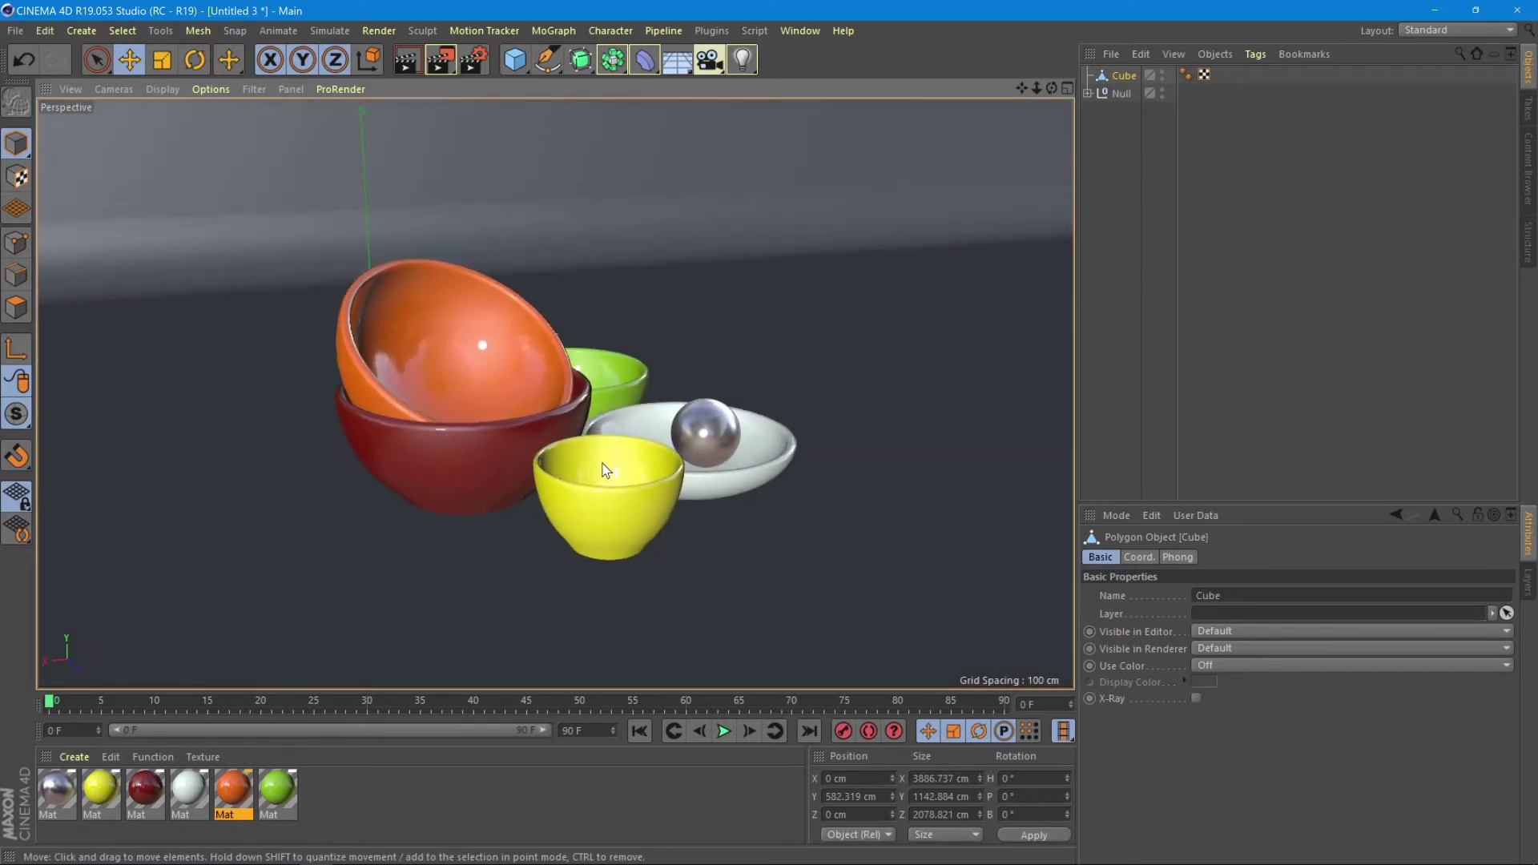
pyautogui.scroll(3, 619, 465)
pyautogui.keyDown('alt'); pyautogui.moveTo(631, 486); pyautogui.dragTo(536, 503); pyautogui.keyUp('alt')
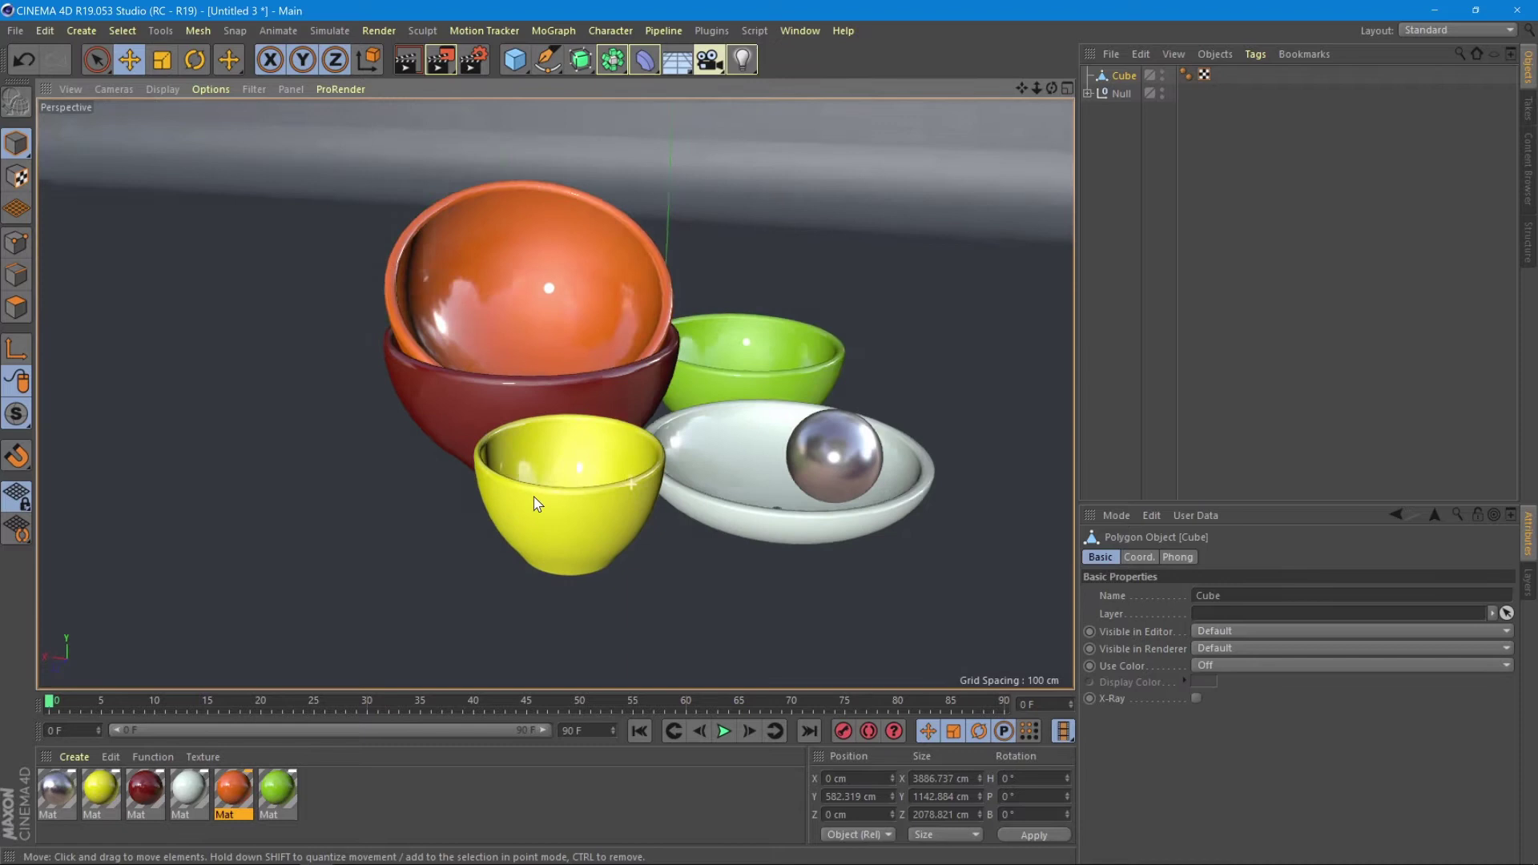
pyautogui.scroll(-3, 537, 503)
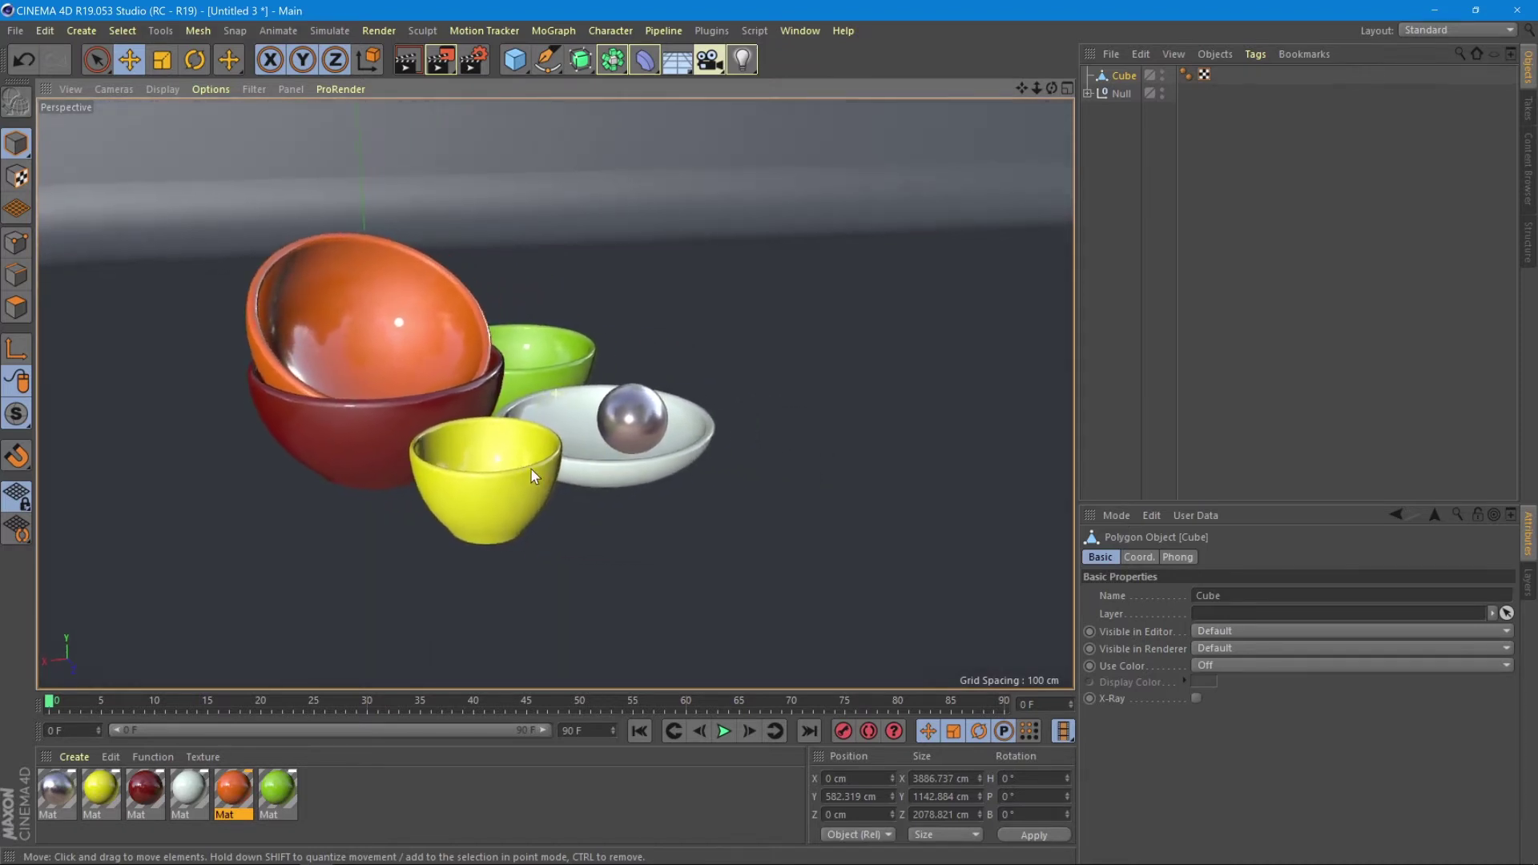
pyautogui.scroll(3, 530, 468)
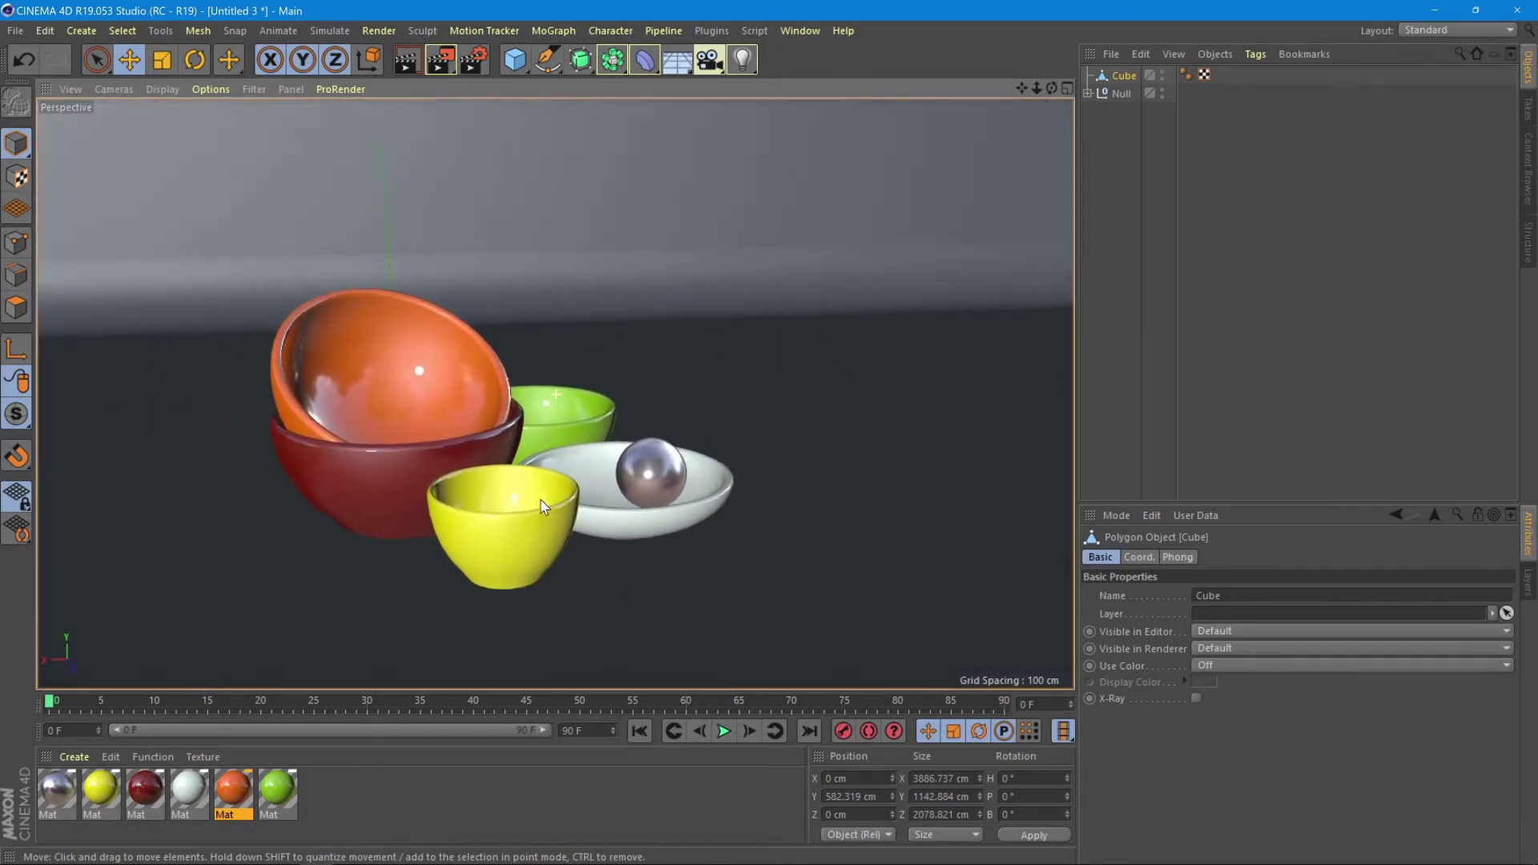
pyautogui.scroll(3, 541, 505)
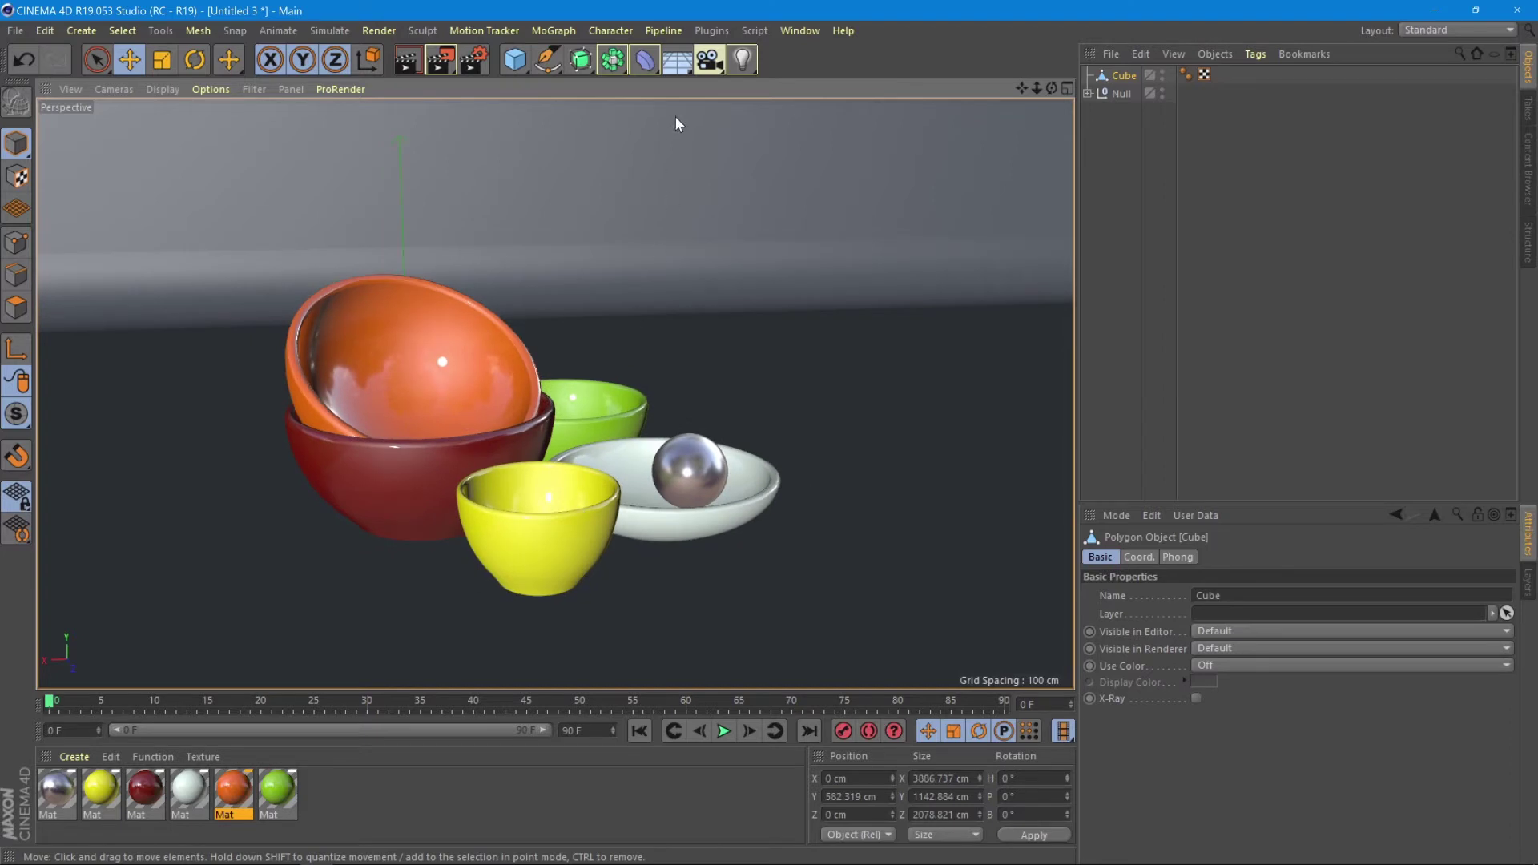
pyautogui.moveTo(710, 62); pyautogui.dragTo(796, 83)
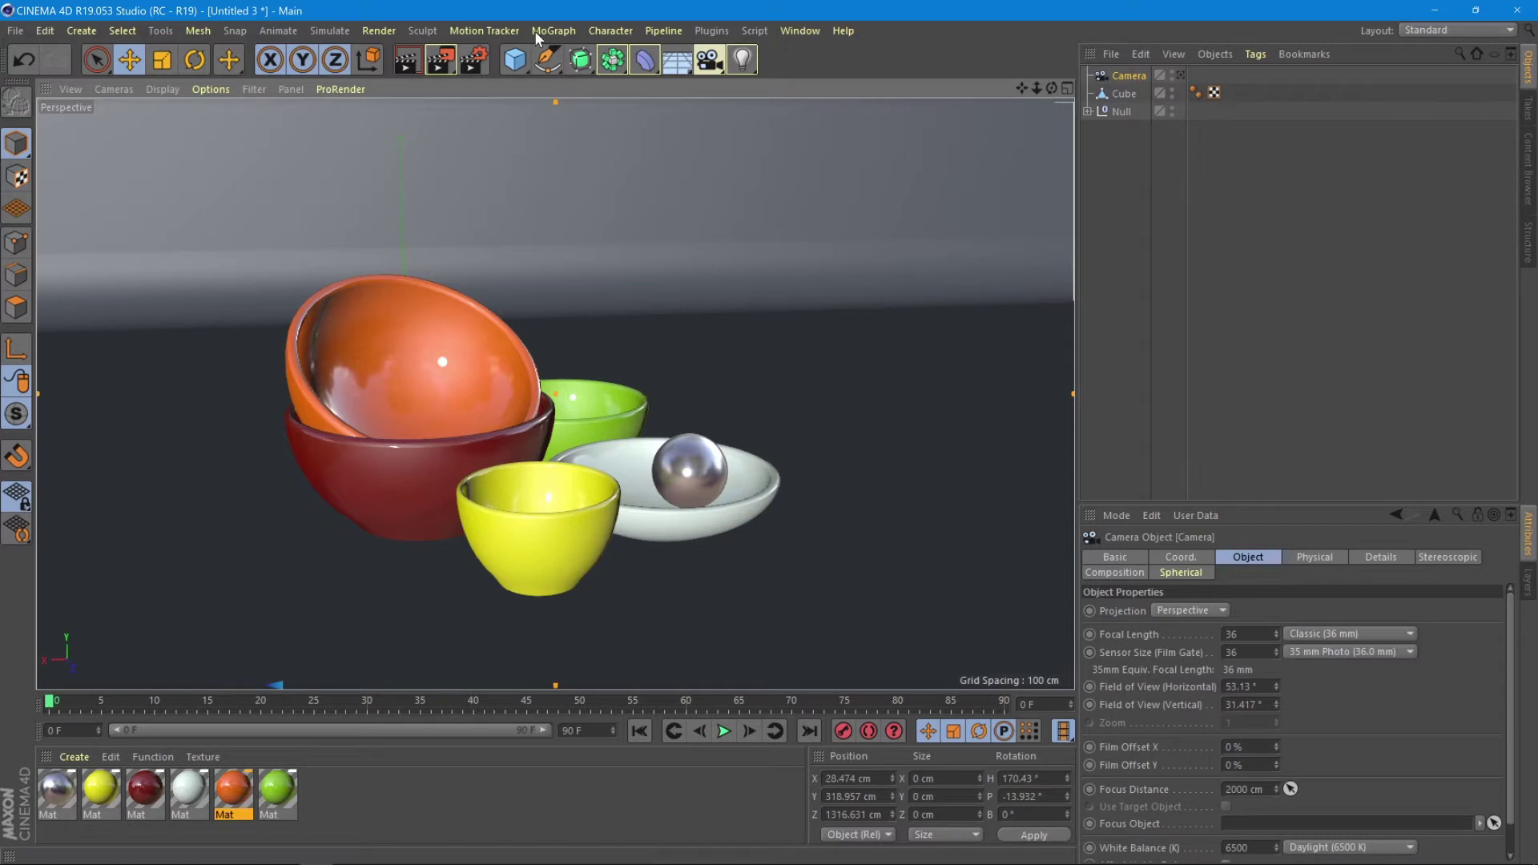
# Set the anti-aliasing to Best in the render settings.
pyautogui.click(473, 59)
pyautogui.moveTo(784, 124); pyautogui.dragTo(826, 104)
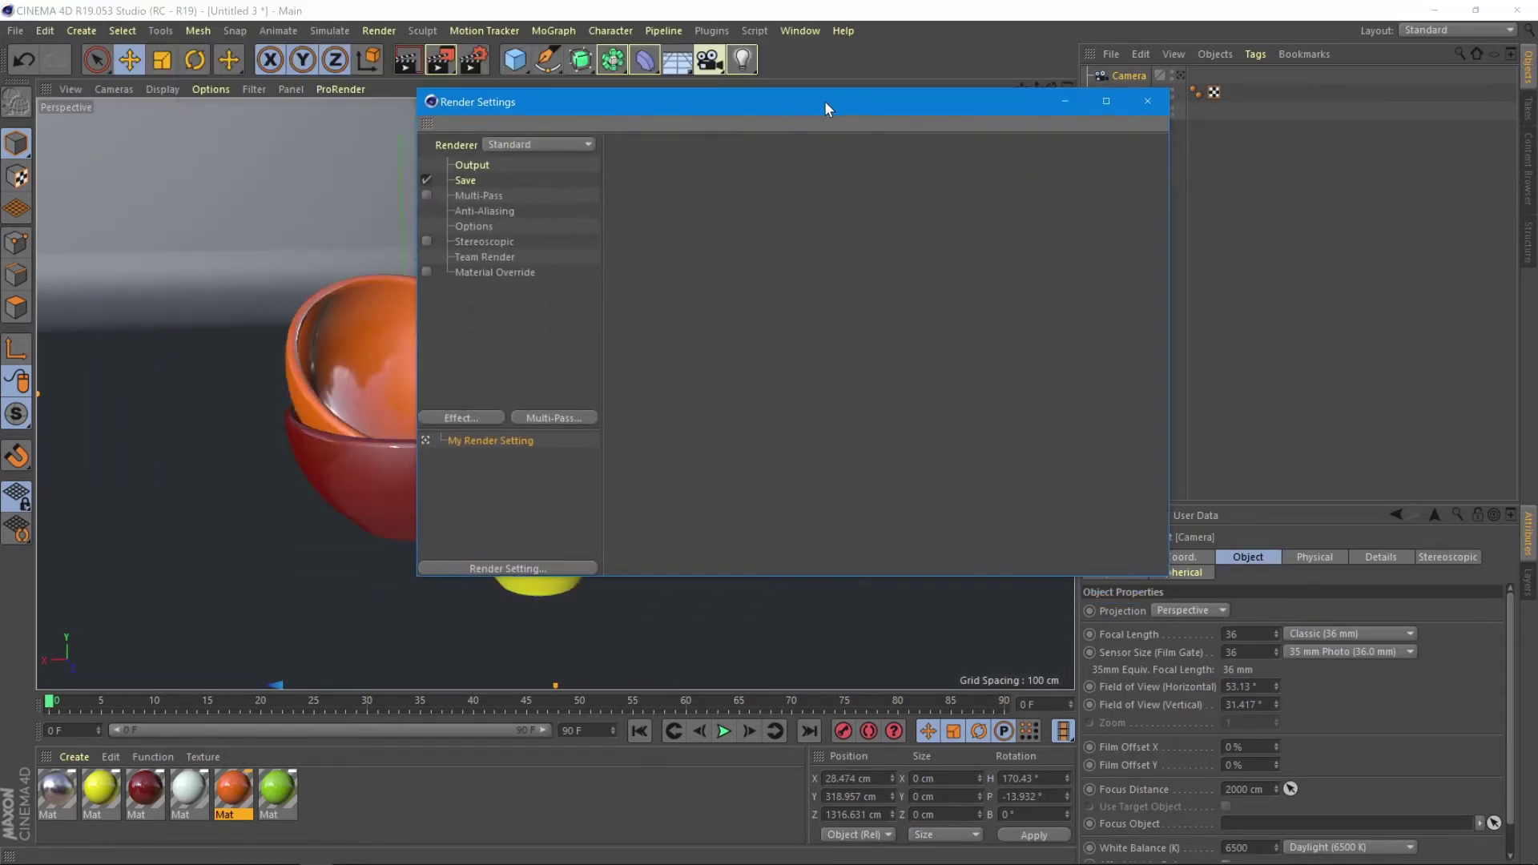
pyautogui.click(485, 212)
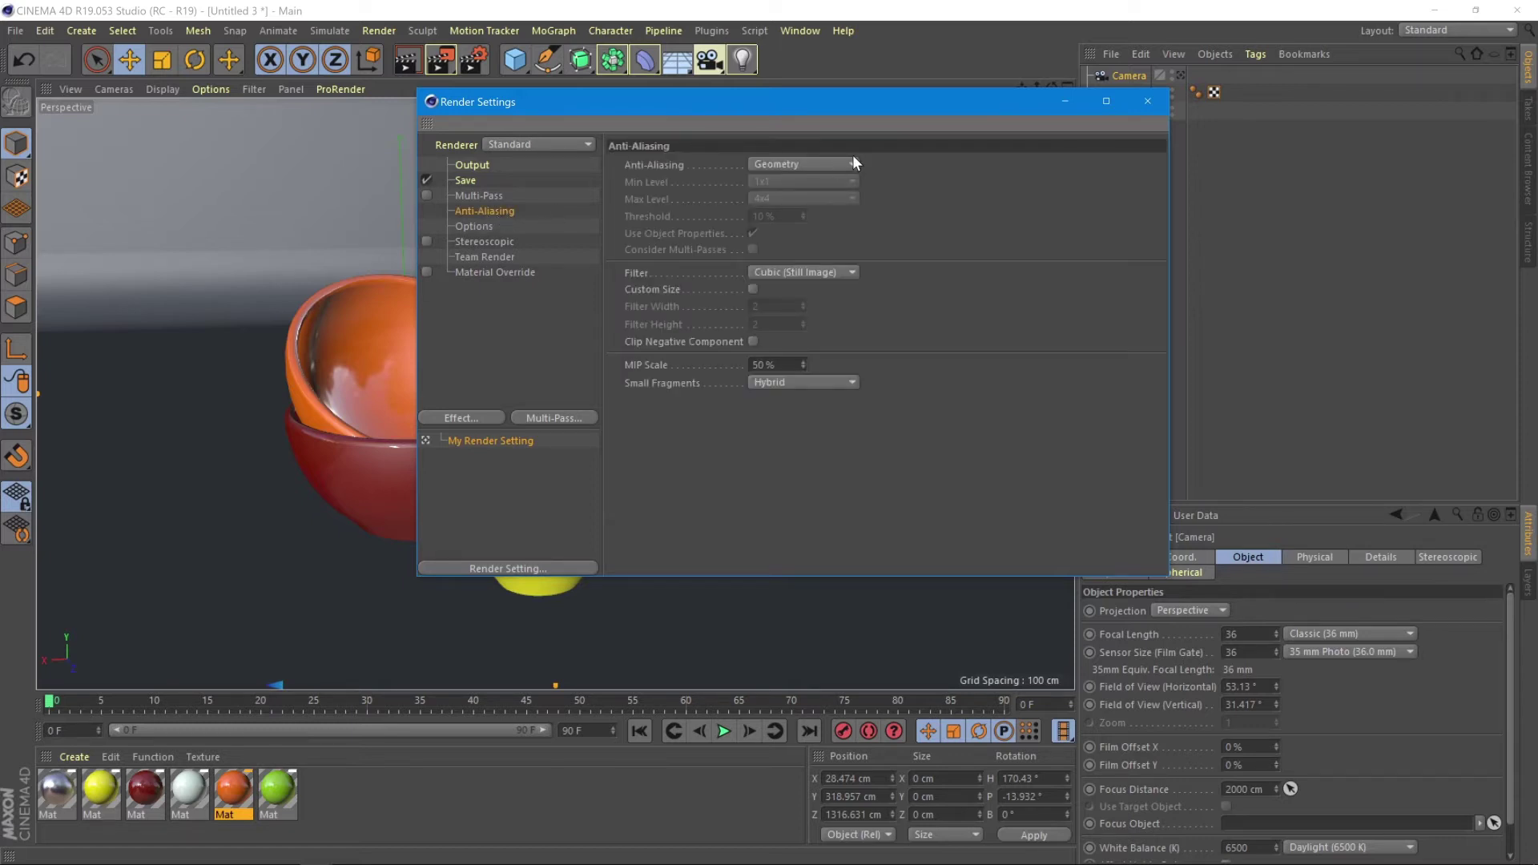
pyautogui.click(786, 165)
pyautogui.click(779, 214)
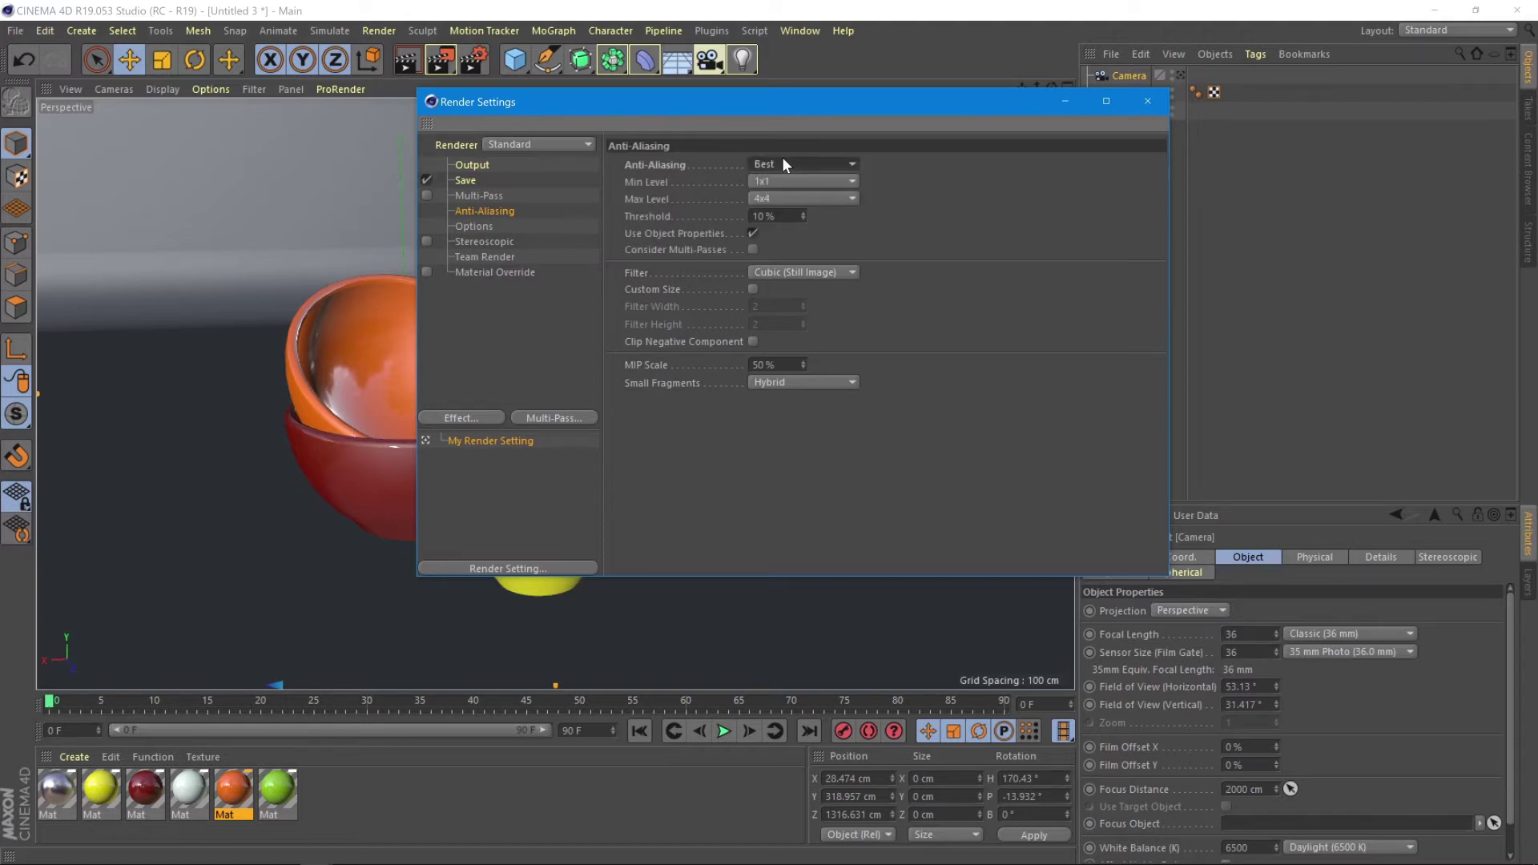
# Add the Ambient Occlusion and Global Illumination effects to the render settings.
pyautogui.click(463, 418)
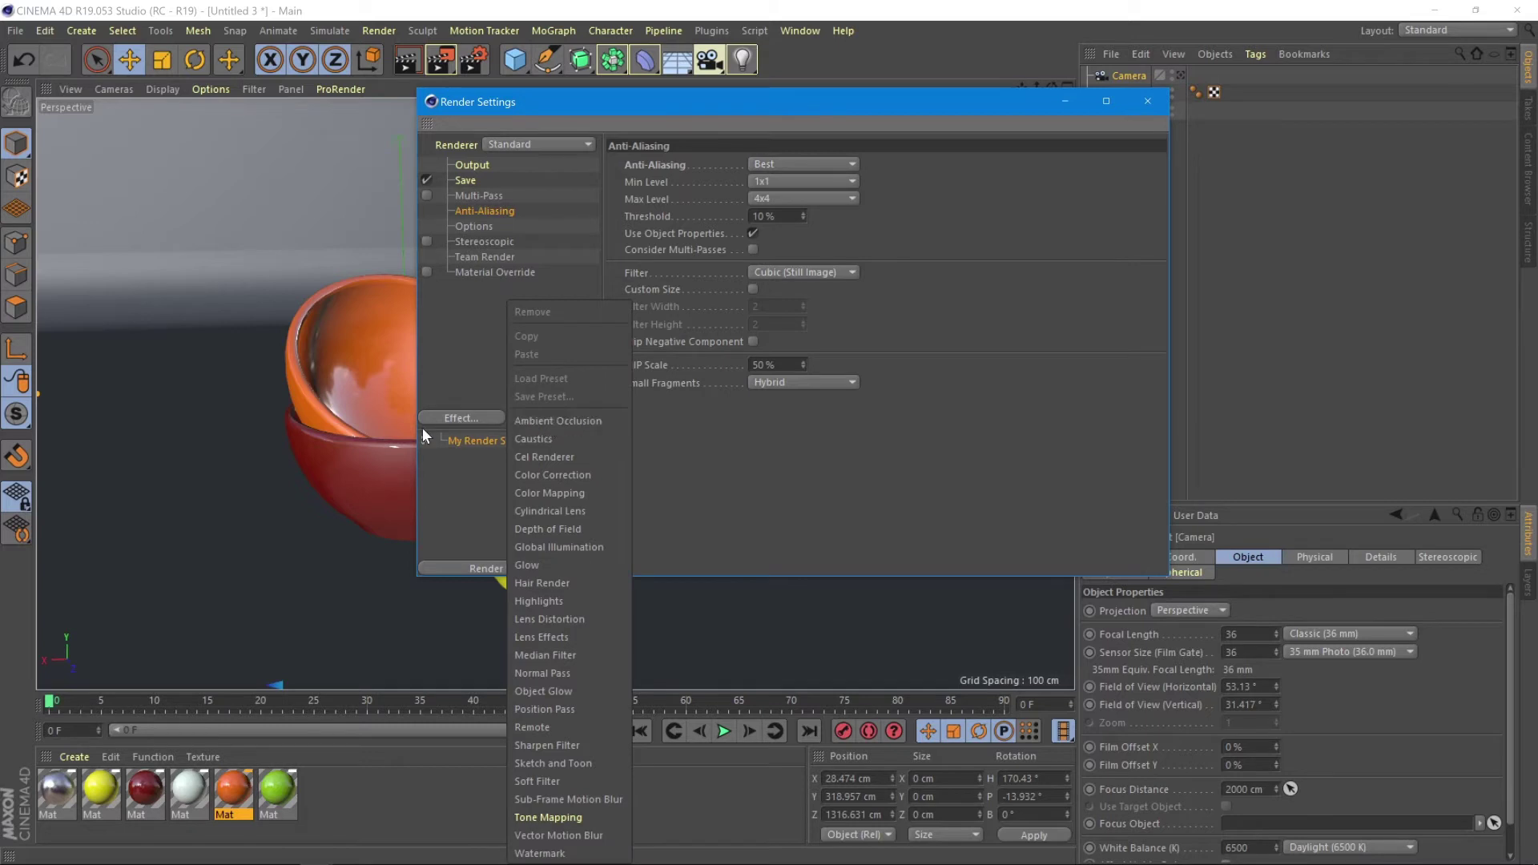
pyautogui.click(553, 420)
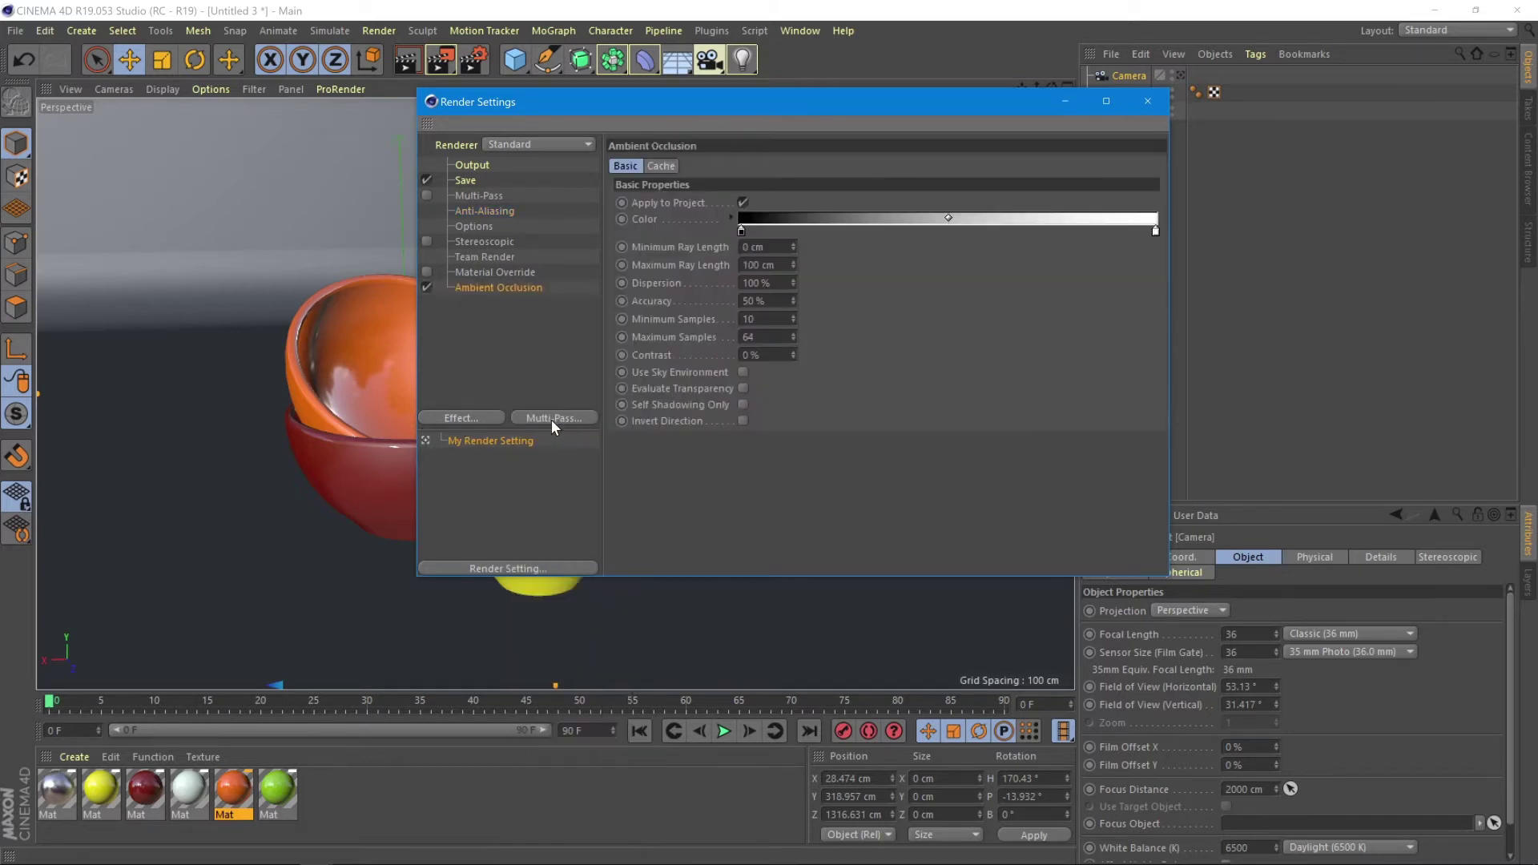
pyautogui.click(454, 418)
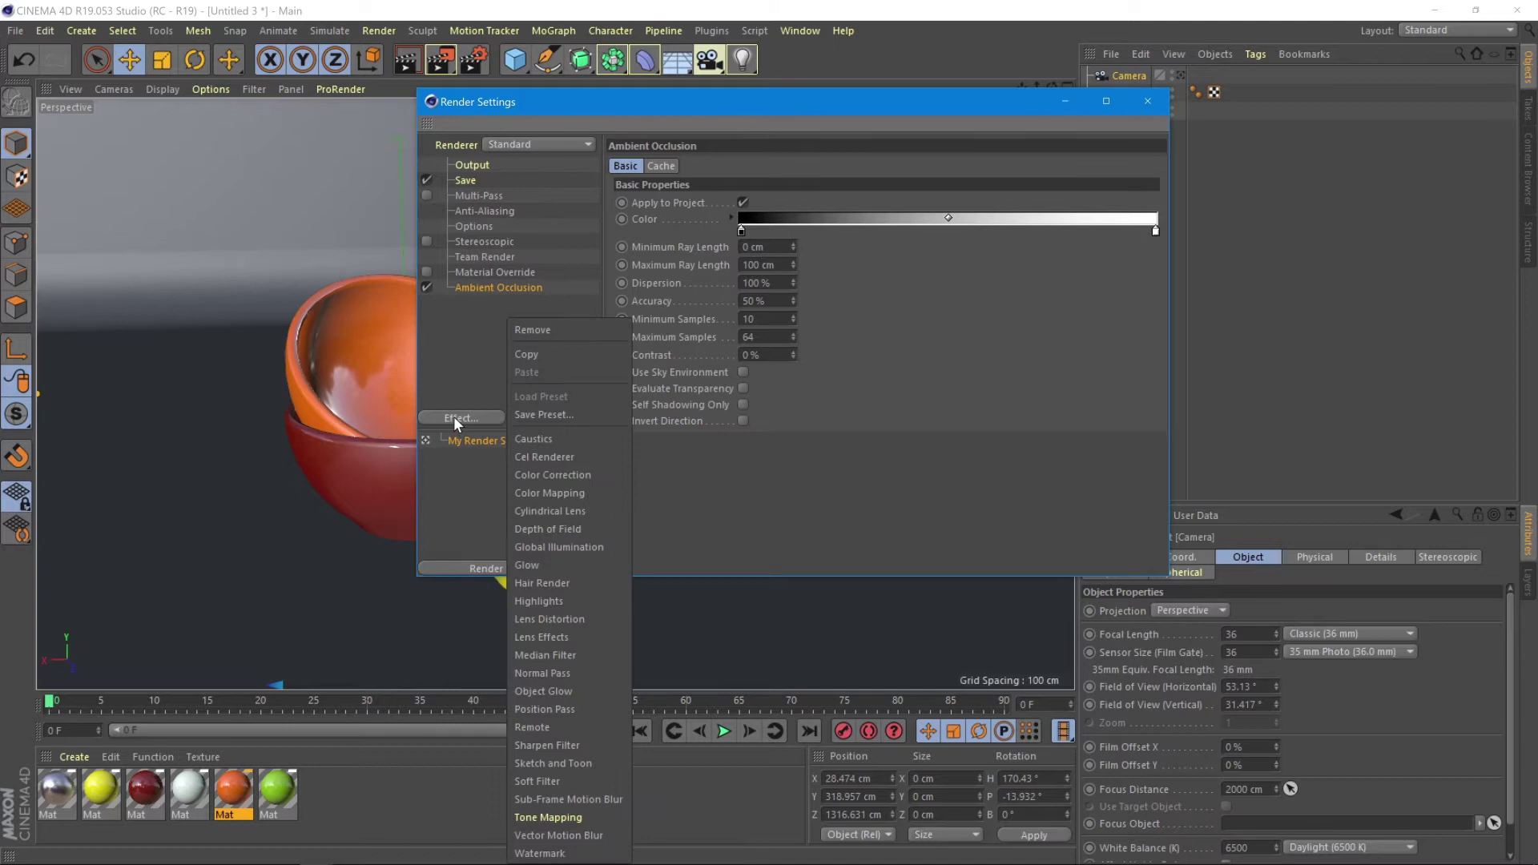
pyautogui.click(561, 547)
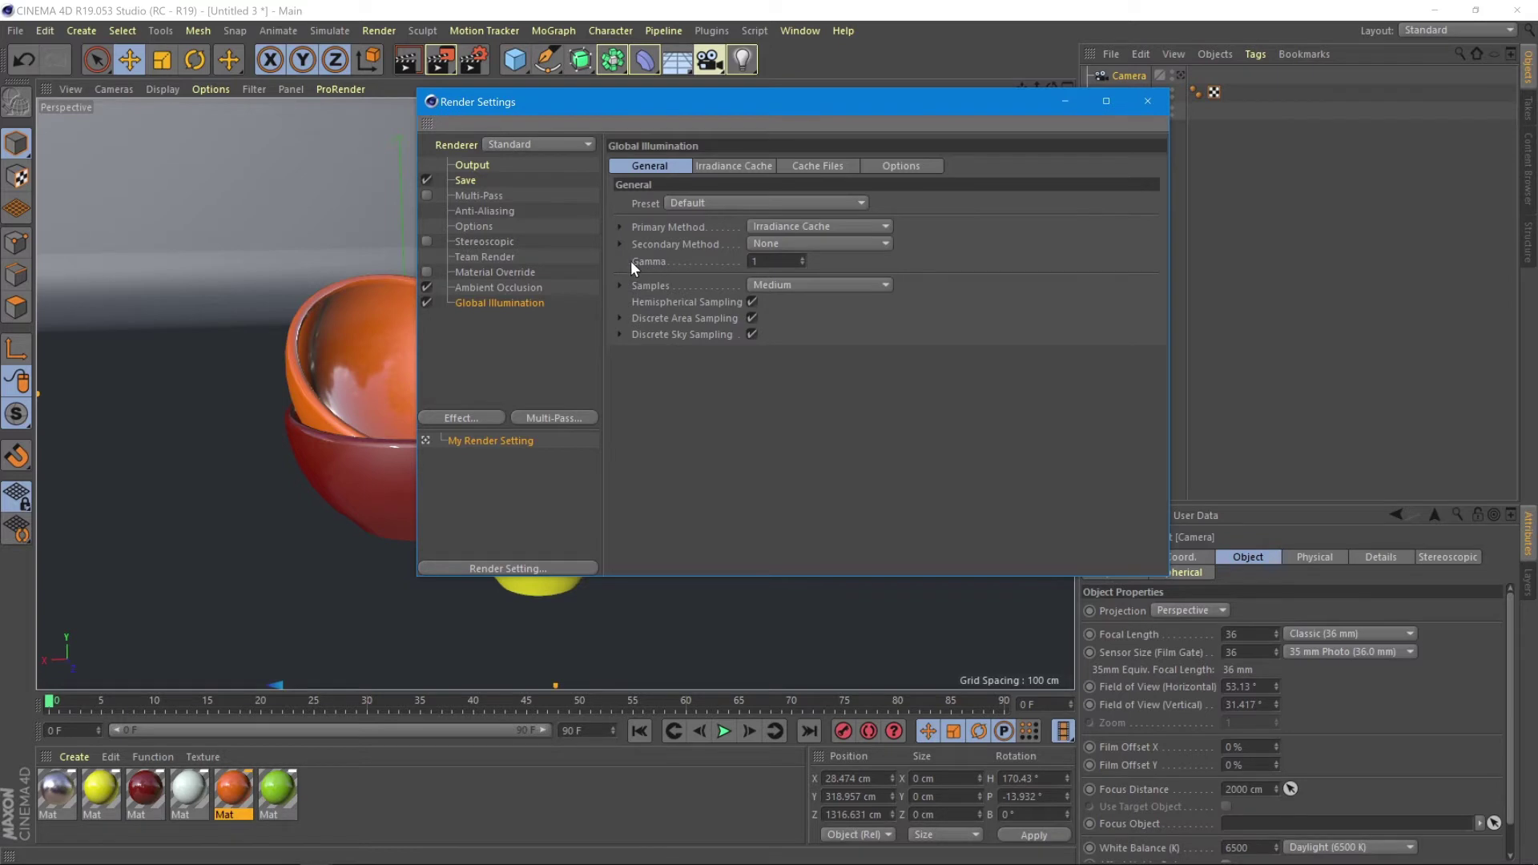
# Set the Global Illumination gamma to 2.2, the primary method to Quasi-Monte Carlo (QMC) and the secondary method to Irradiance Cache.
pyautogui.click(754, 261)
pyautogui.press('Return')
pyautogui.click(801, 227)
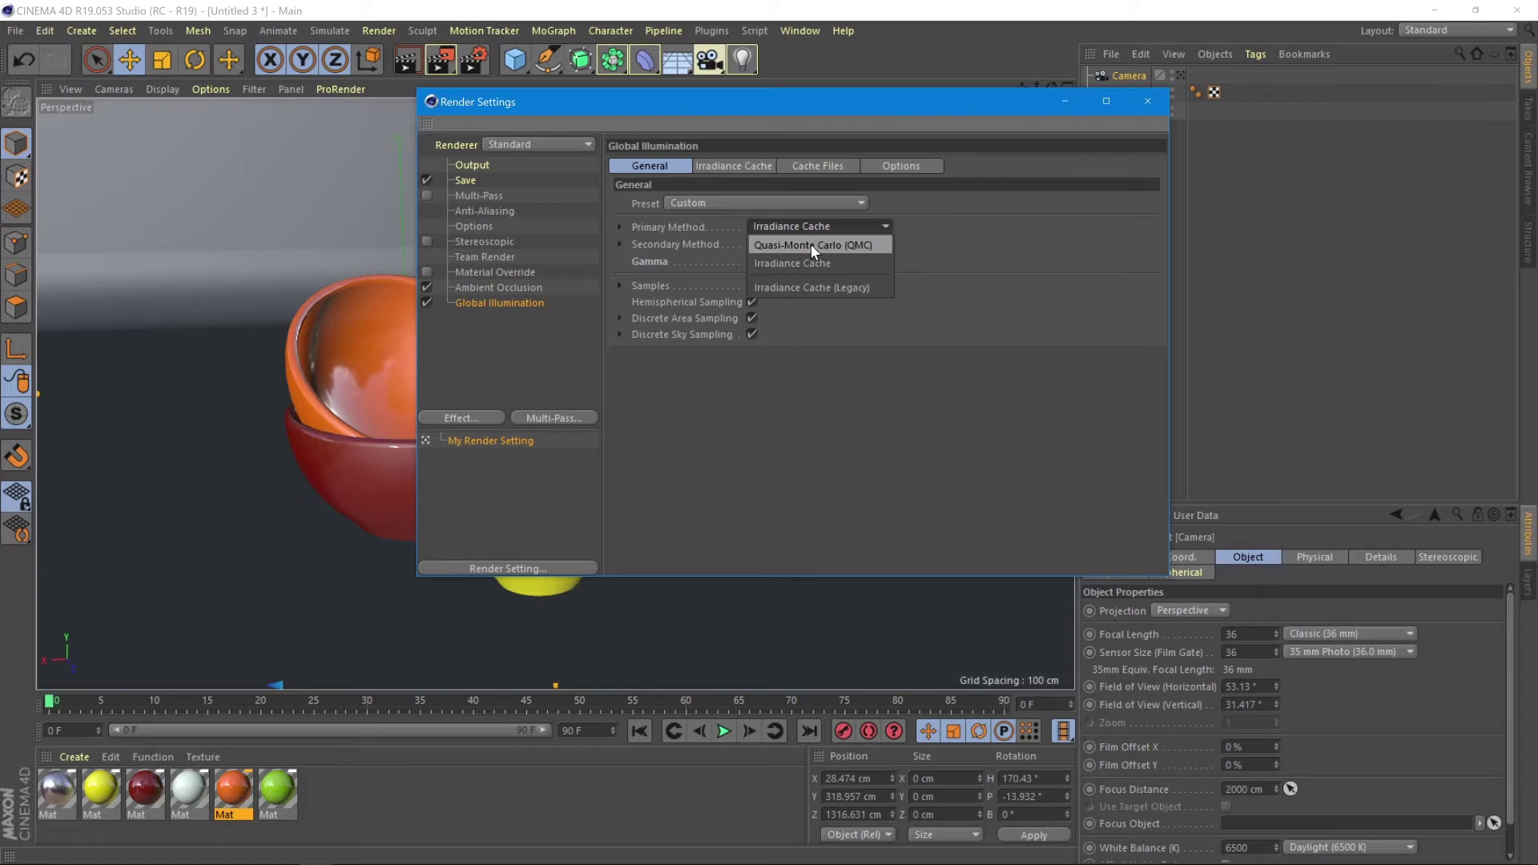
pyautogui.click(811, 247)
pyautogui.click(786, 242)
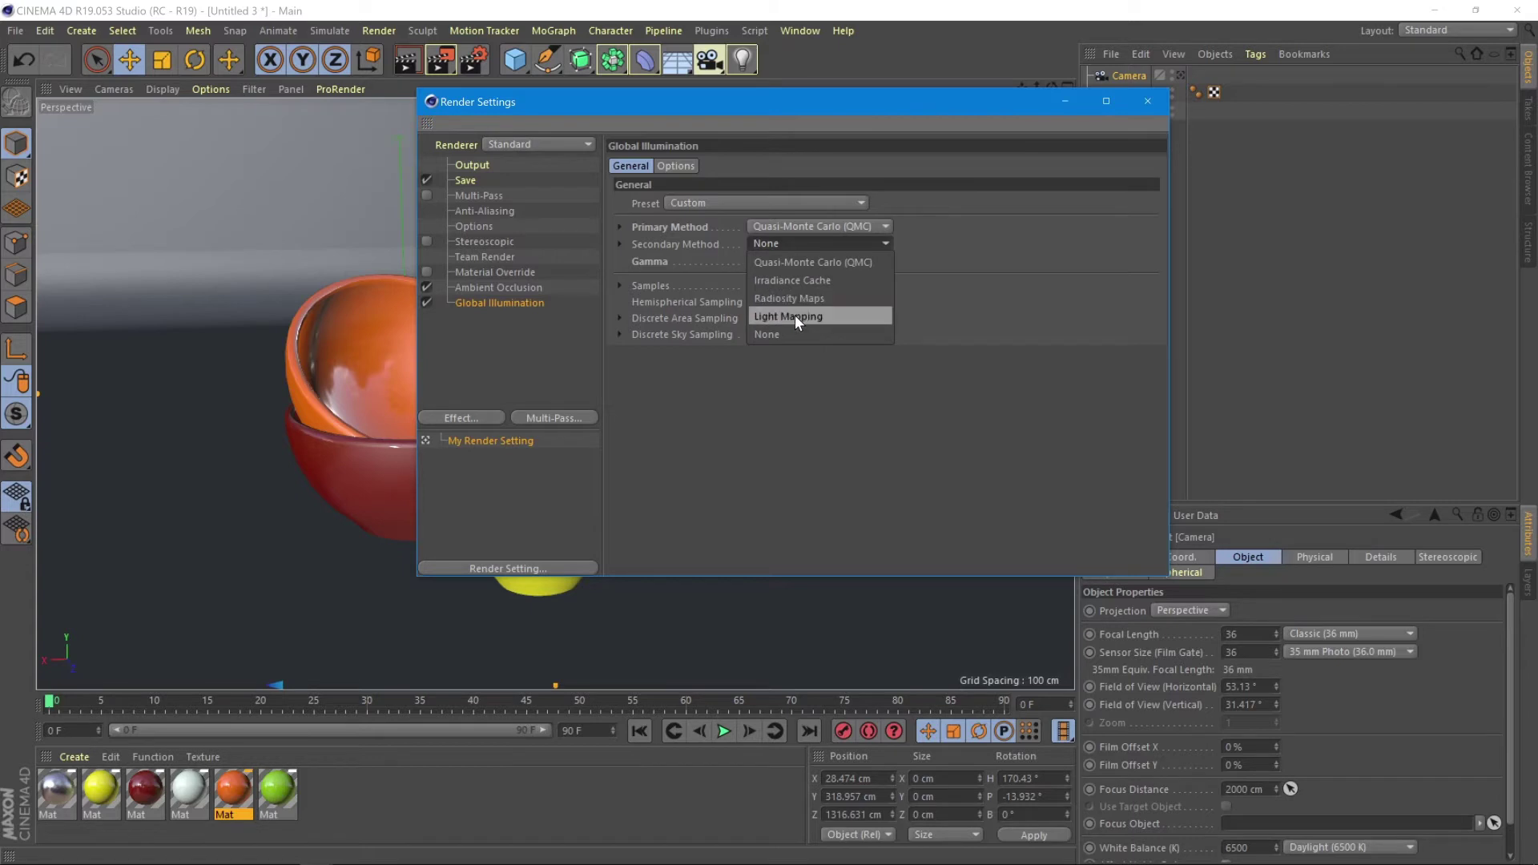
pyautogui.click(787, 278)
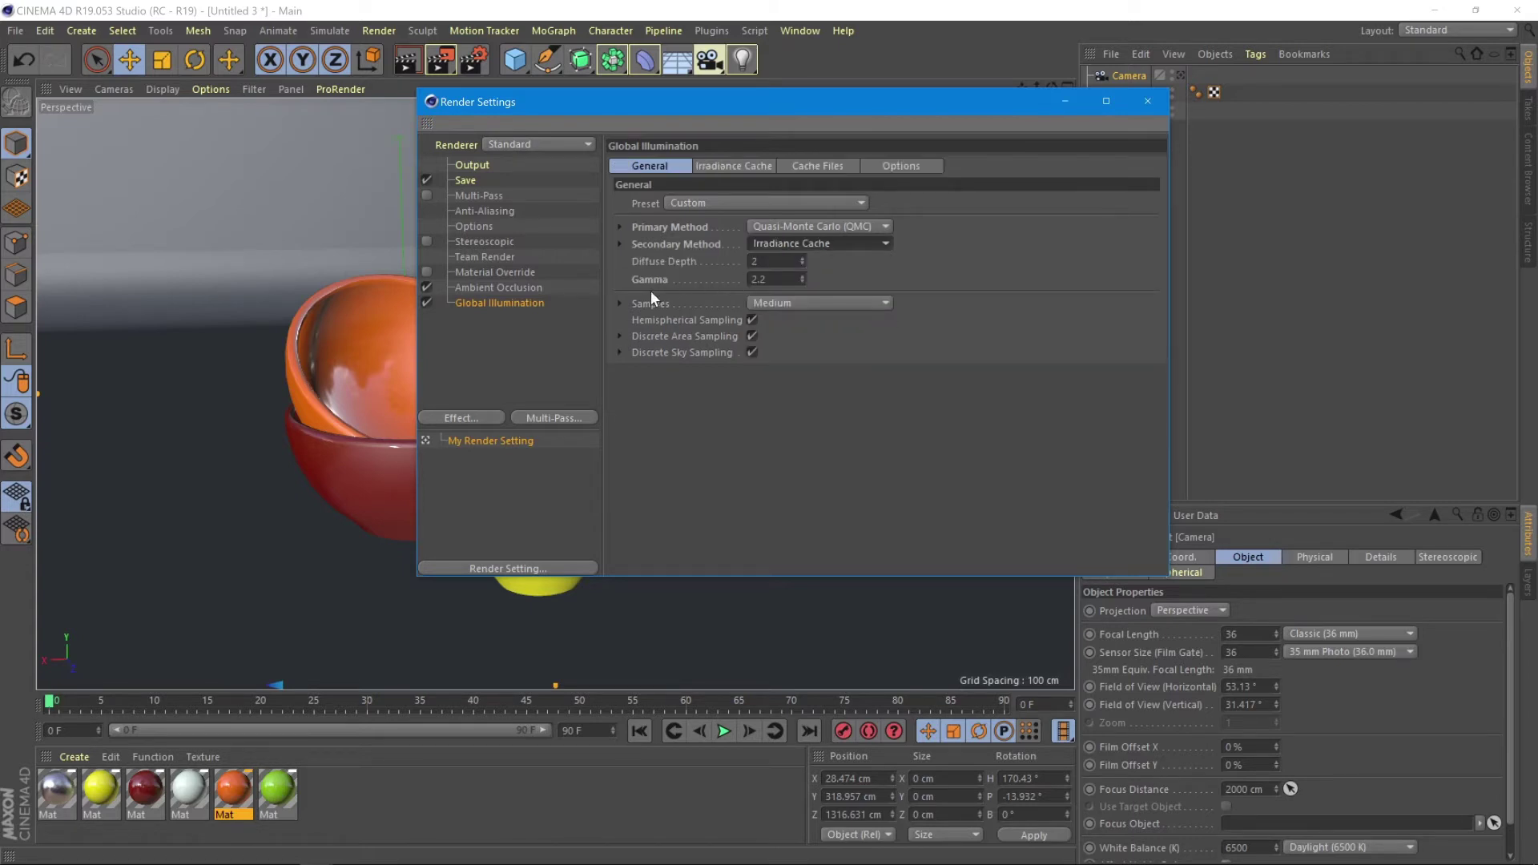
# Close the render settings and test-render the bowls in the viewport.
pyautogui.click(1149, 101)
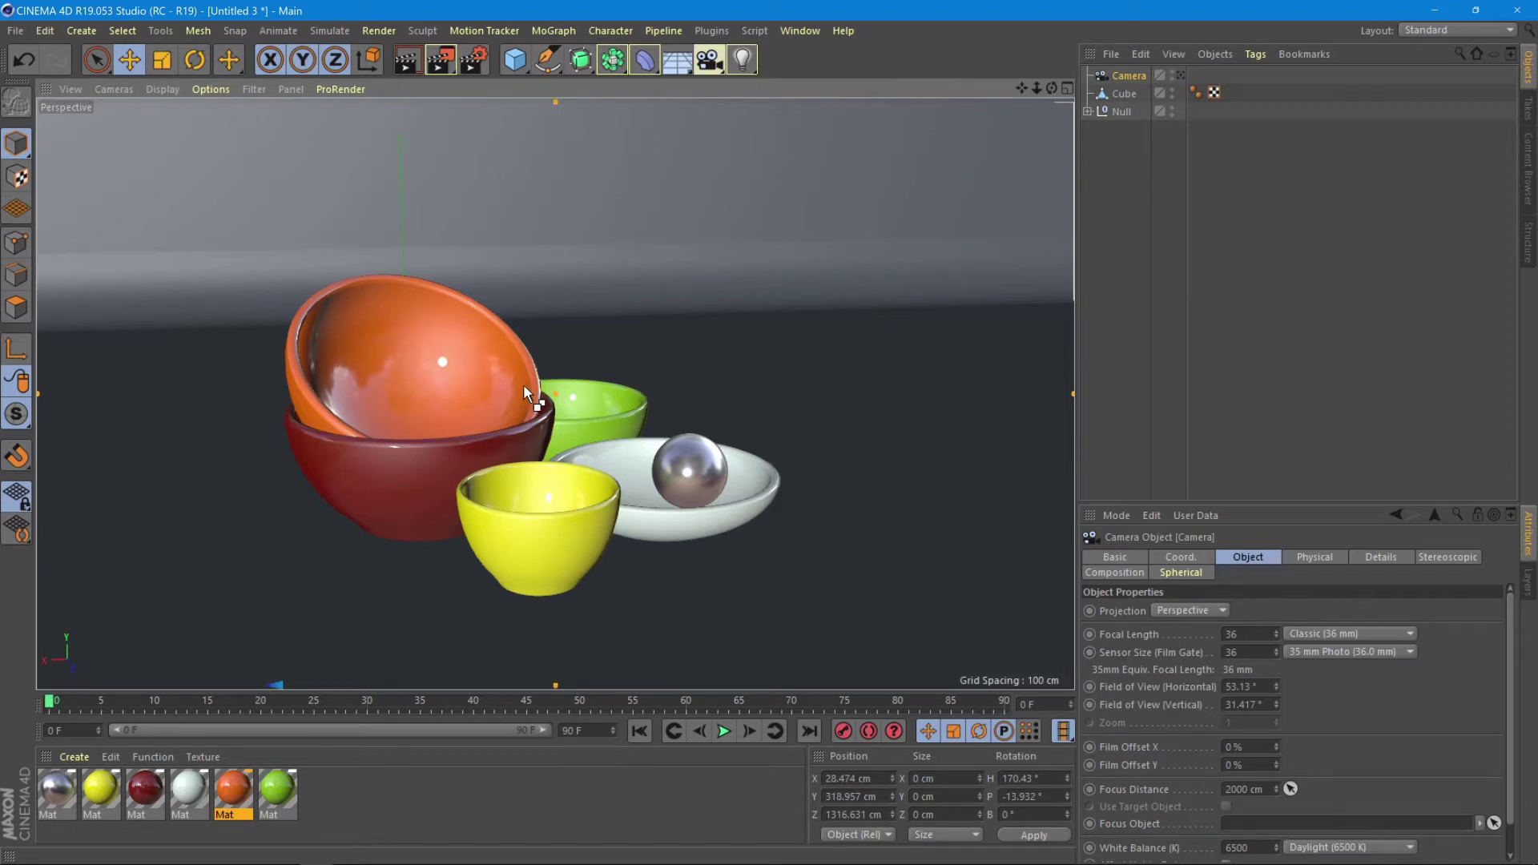
pyautogui.hotkey('ctrl', 'r')
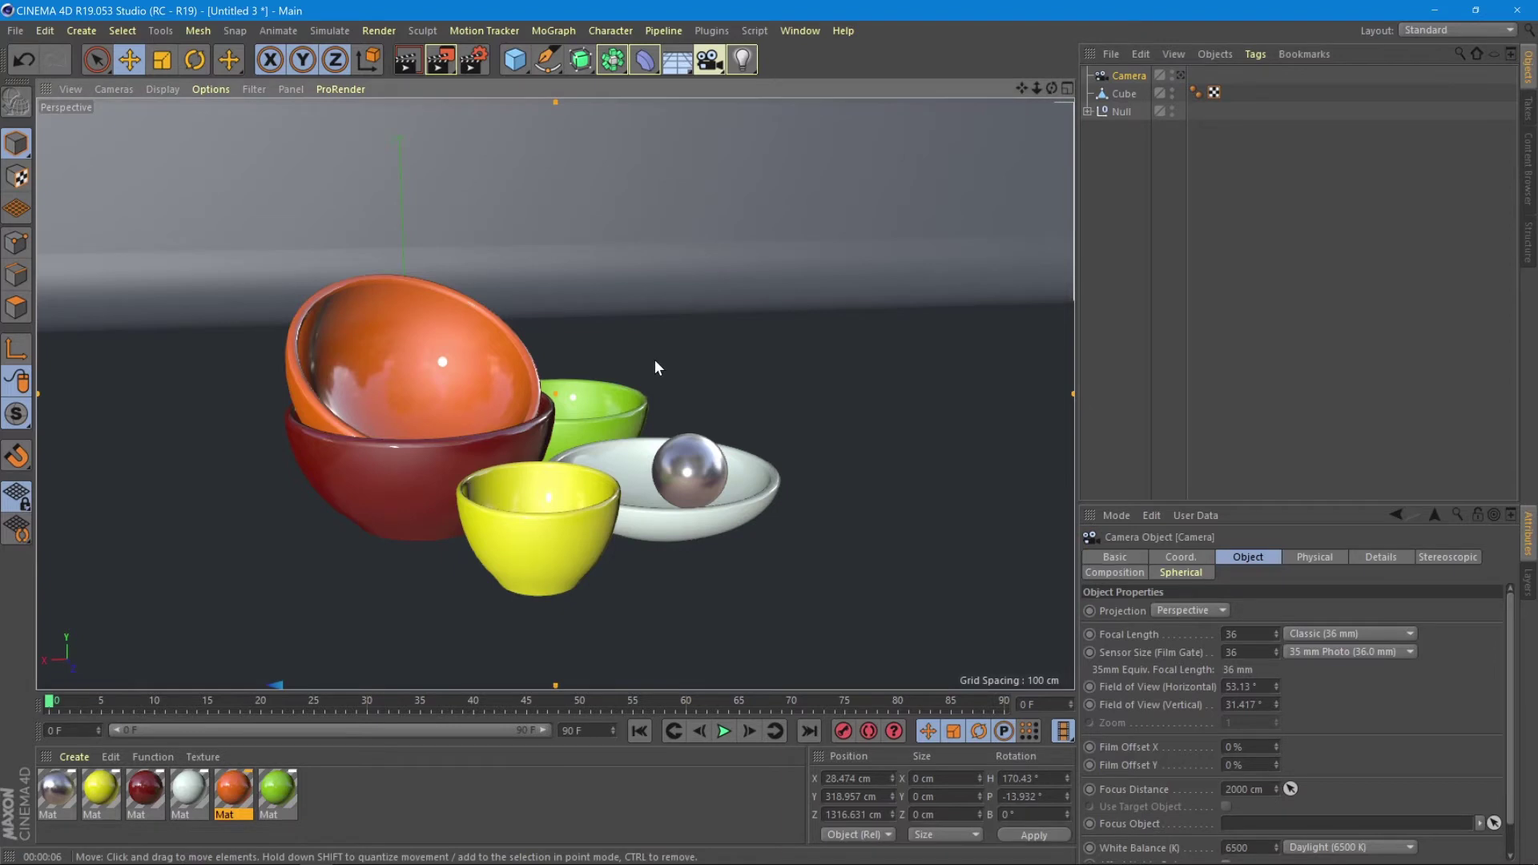
# Add a plane and place it above and in front of the bowls at about Y 385 cm and Z 746 cm.
pyautogui.scroll(-5, 654, 358)
pyautogui.click(742, 59)
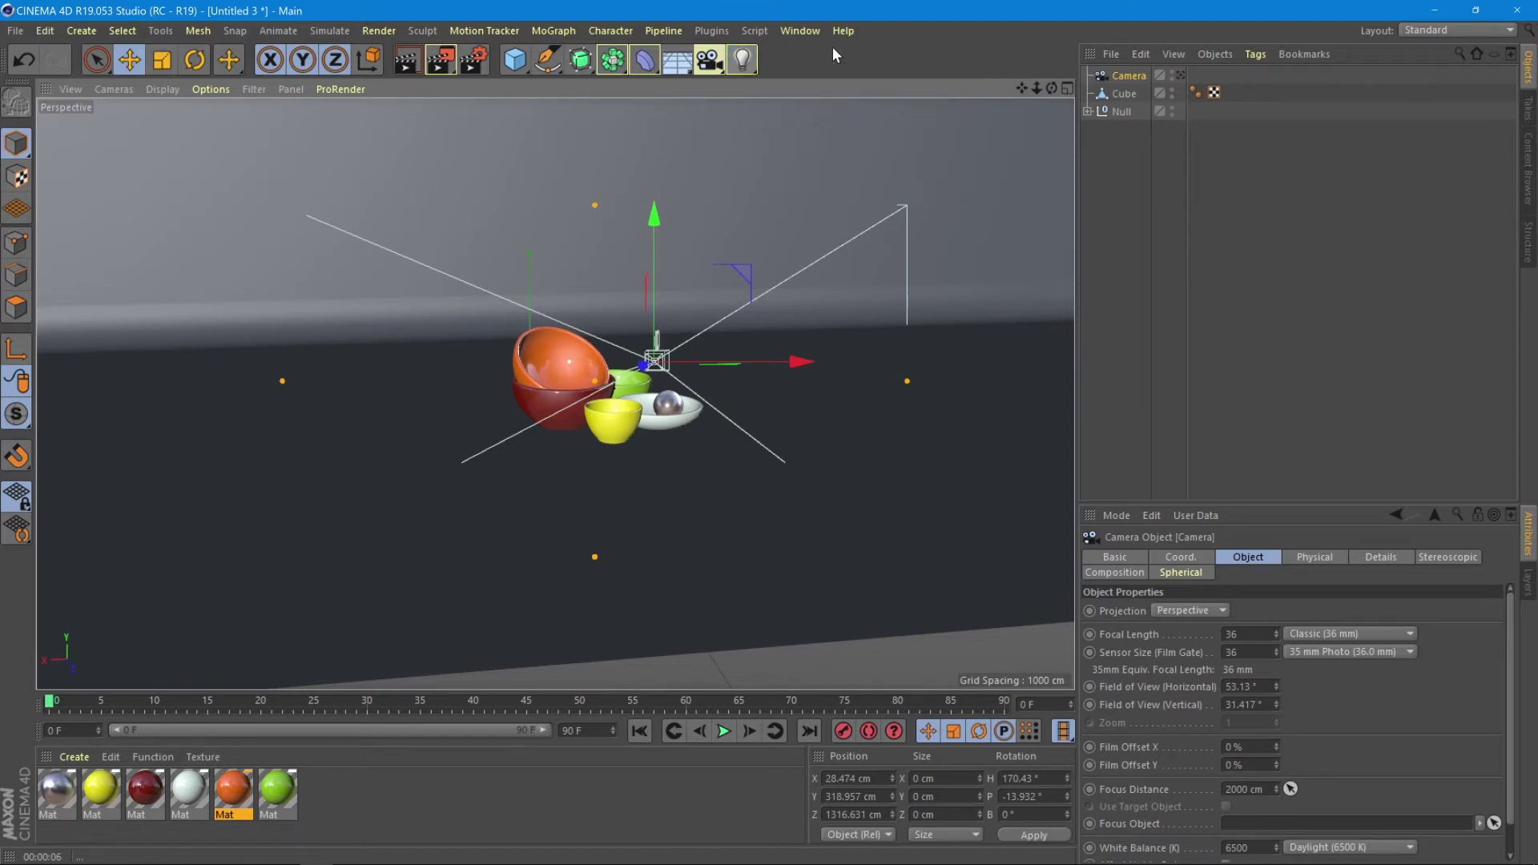
pyautogui.keyDown('alt'); pyautogui.moveTo(732, 218); pyautogui.dragTo(541, 427); pyautogui.keyUp('alt')
pyautogui.scroll(5, 541, 427)
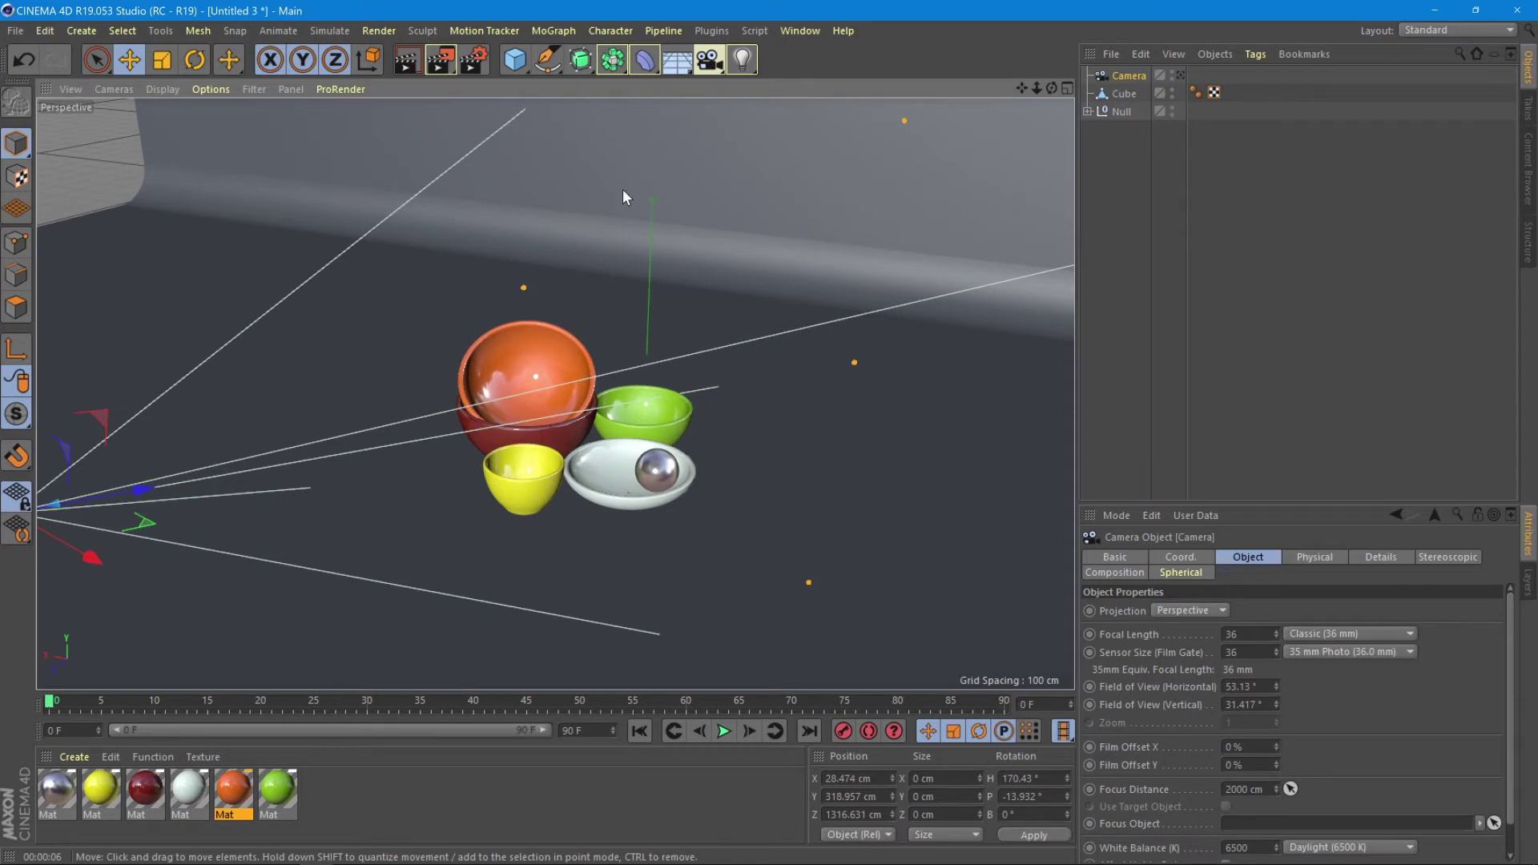
pyautogui.scroll(-2, 575, 271)
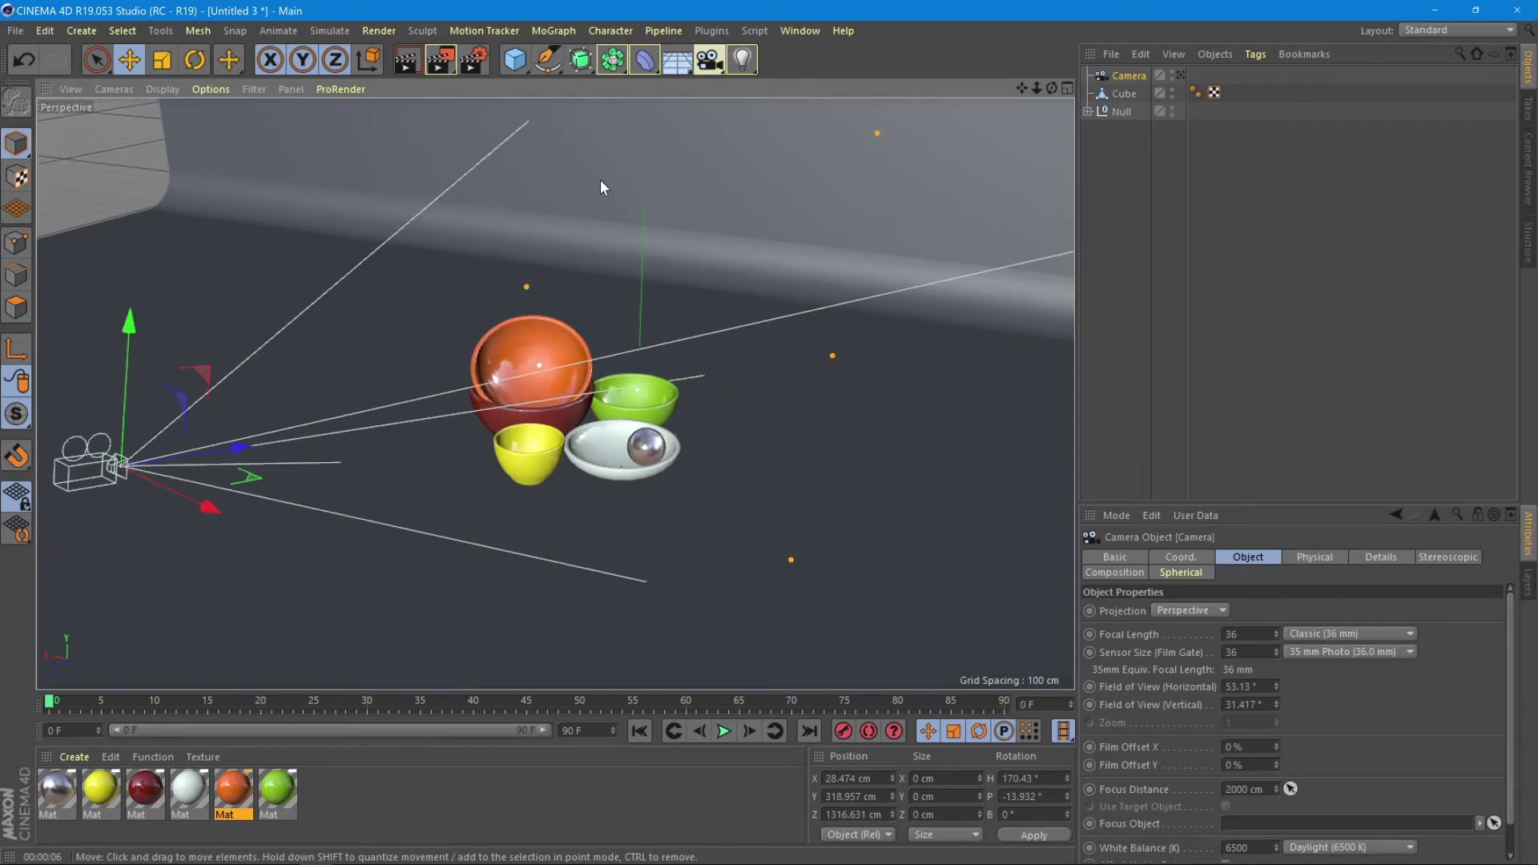
pyautogui.click(527, 58)
pyautogui.click(676, 118)
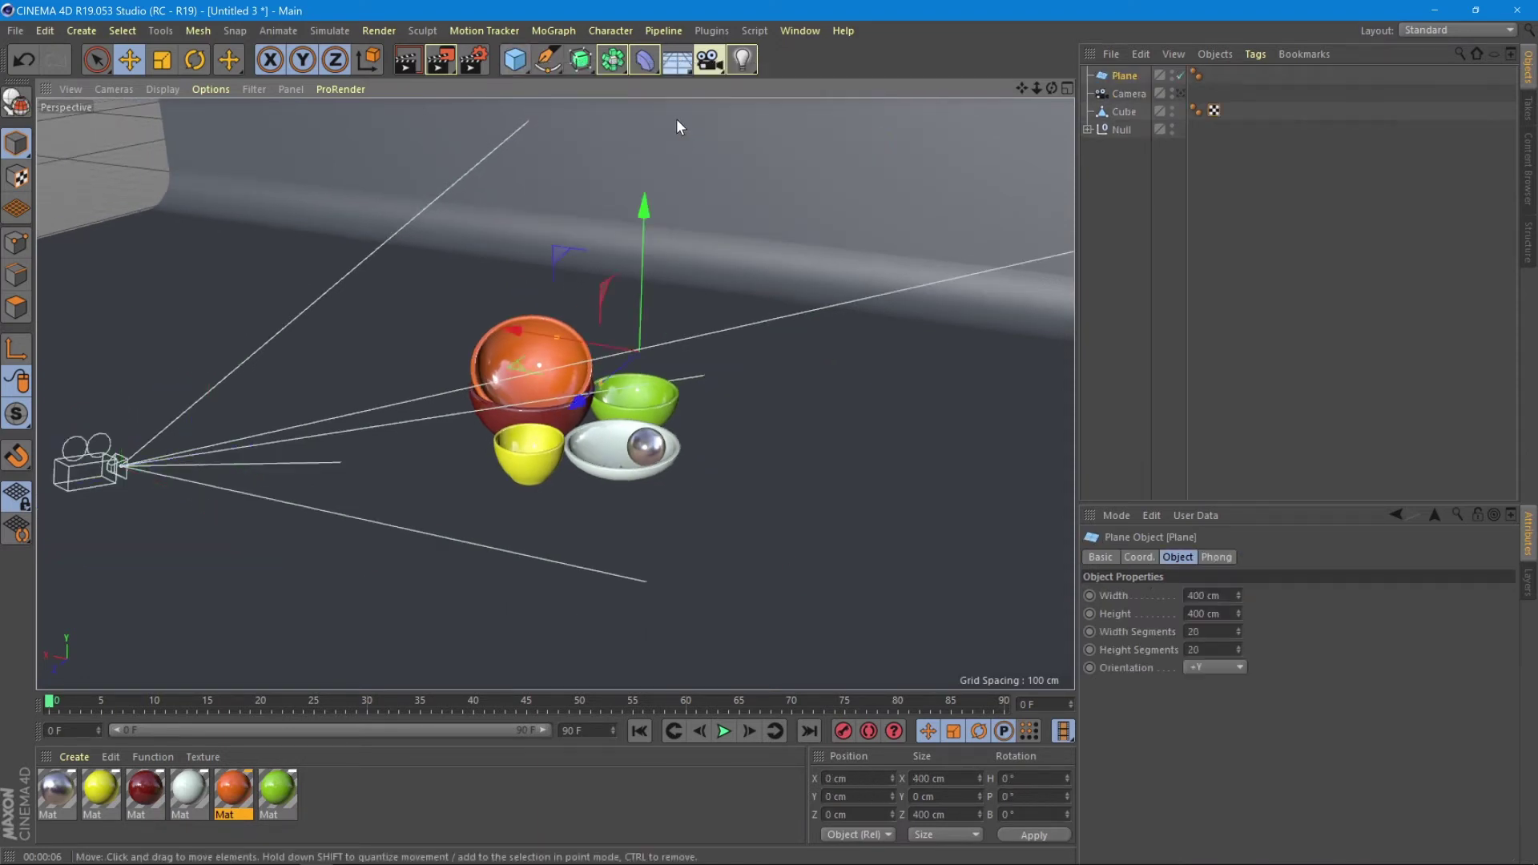
pyautogui.moveTo(621, 370); pyautogui.dragTo(516, 386)
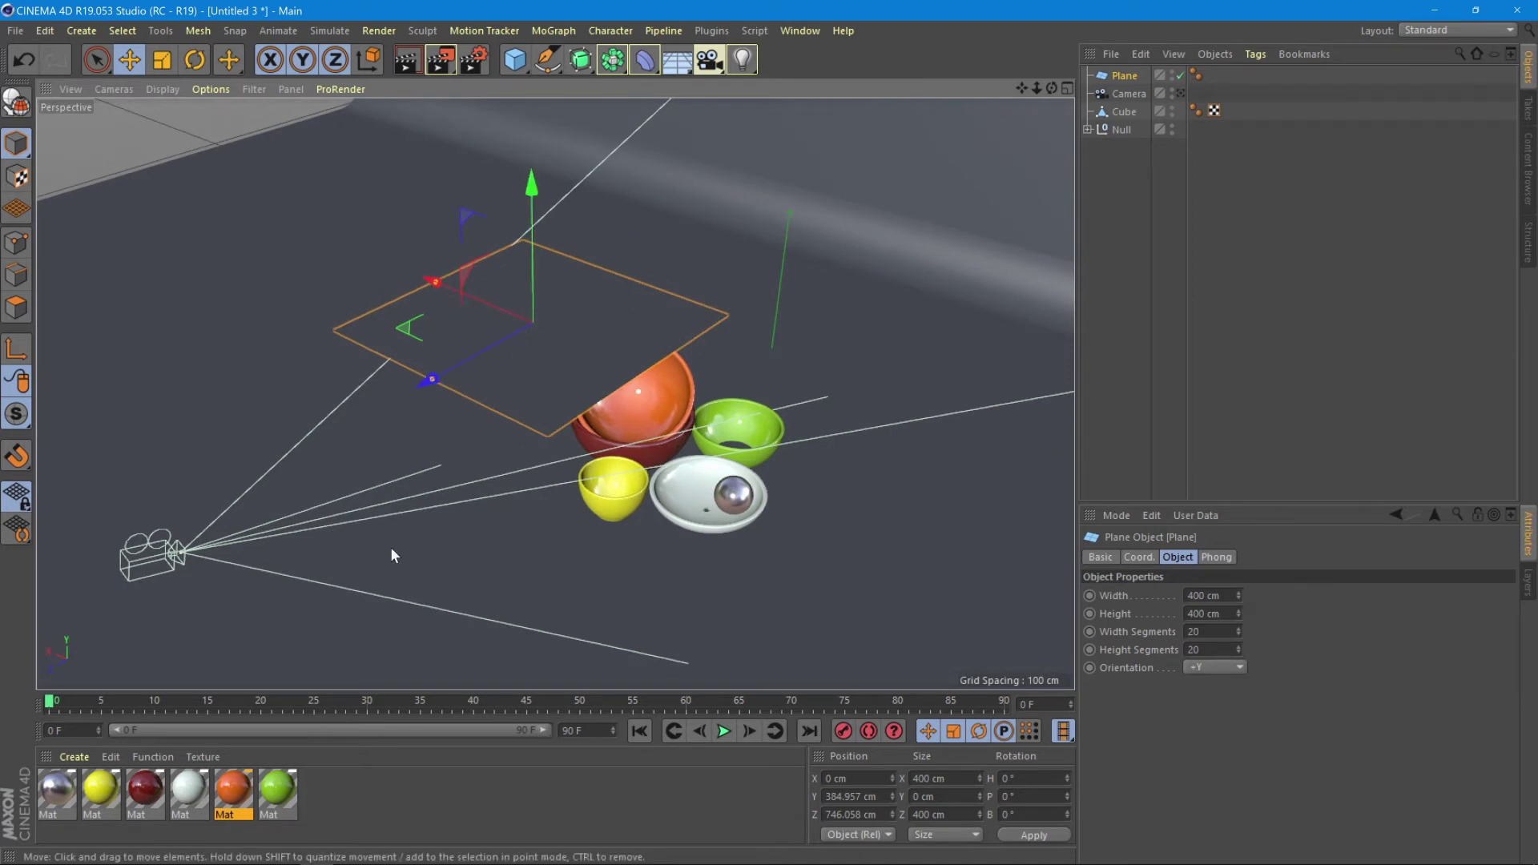
# Create a new material and edit it to enable Luminance and disable Reflectance.
pyautogui.doubleClick(381, 799)
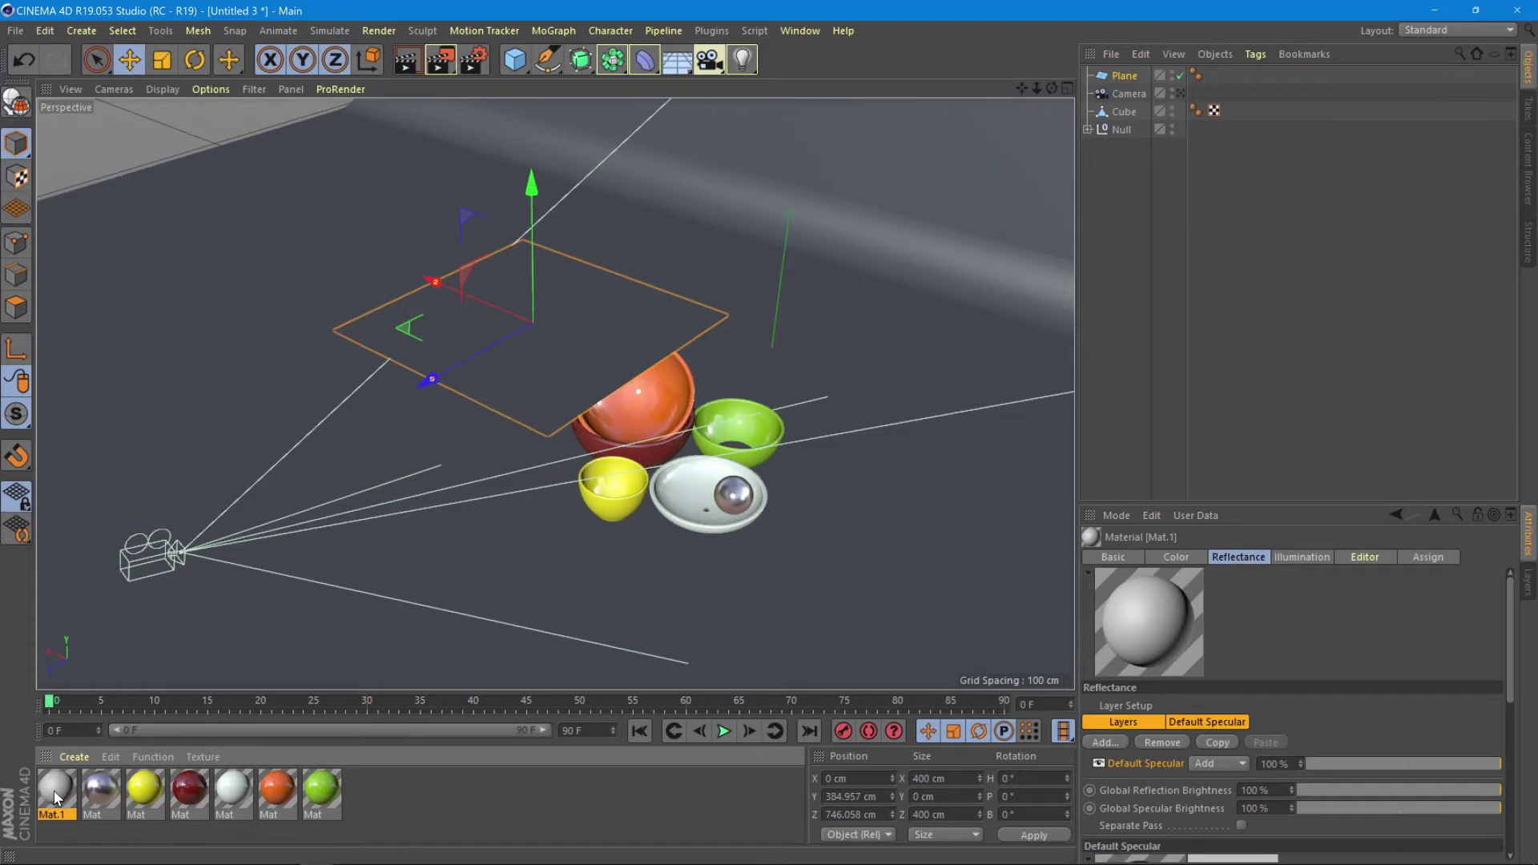
pyautogui.doubleClick(56, 793)
pyautogui.moveTo(514, 129); pyautogui.dragTo(763, 141)
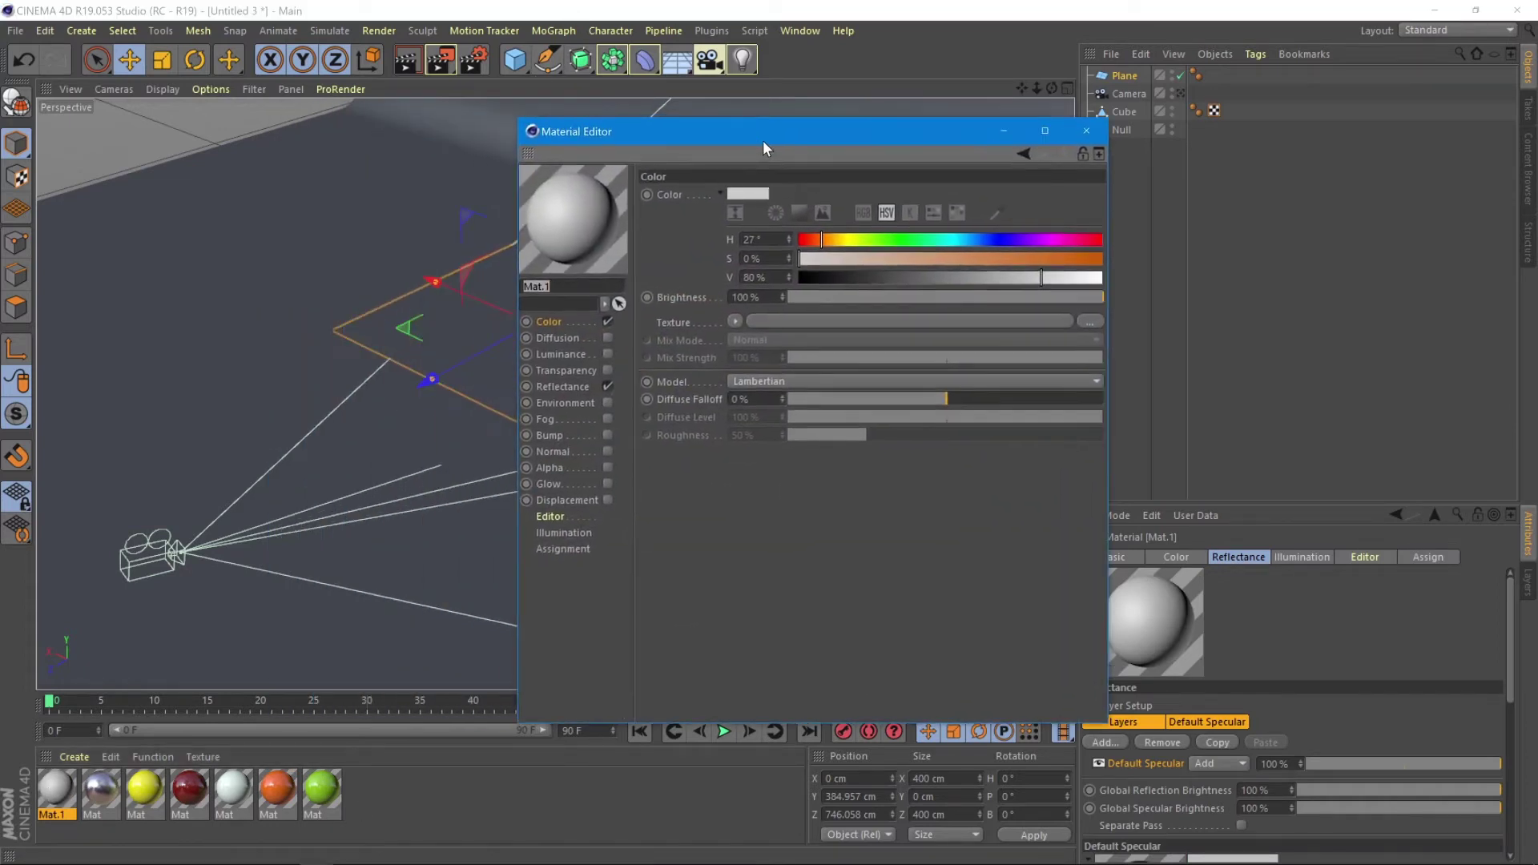
pyautogui.click(557, 354)
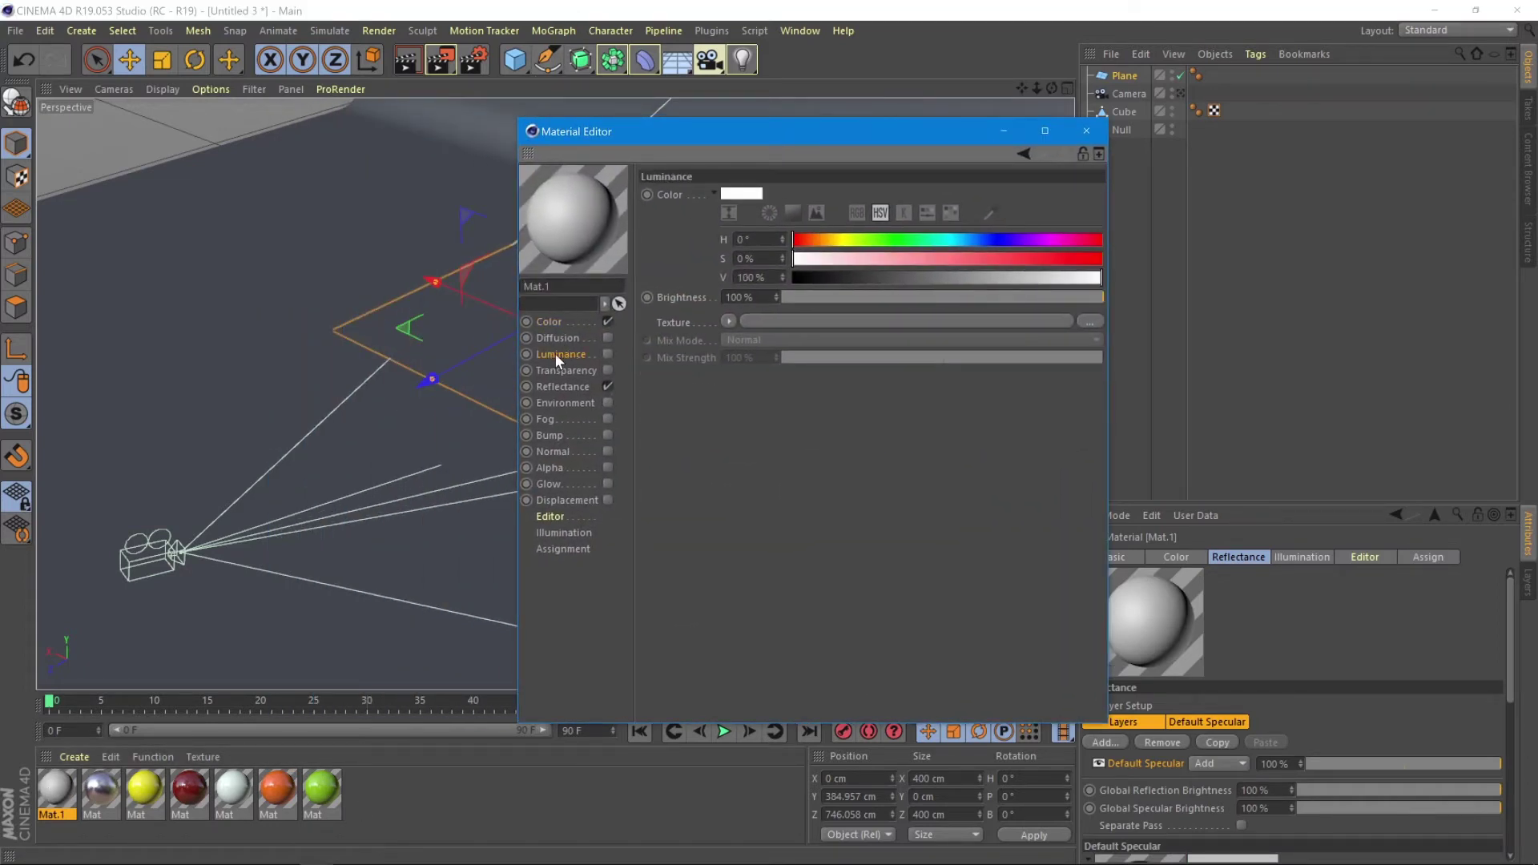
pyautogui.click(607, 354)
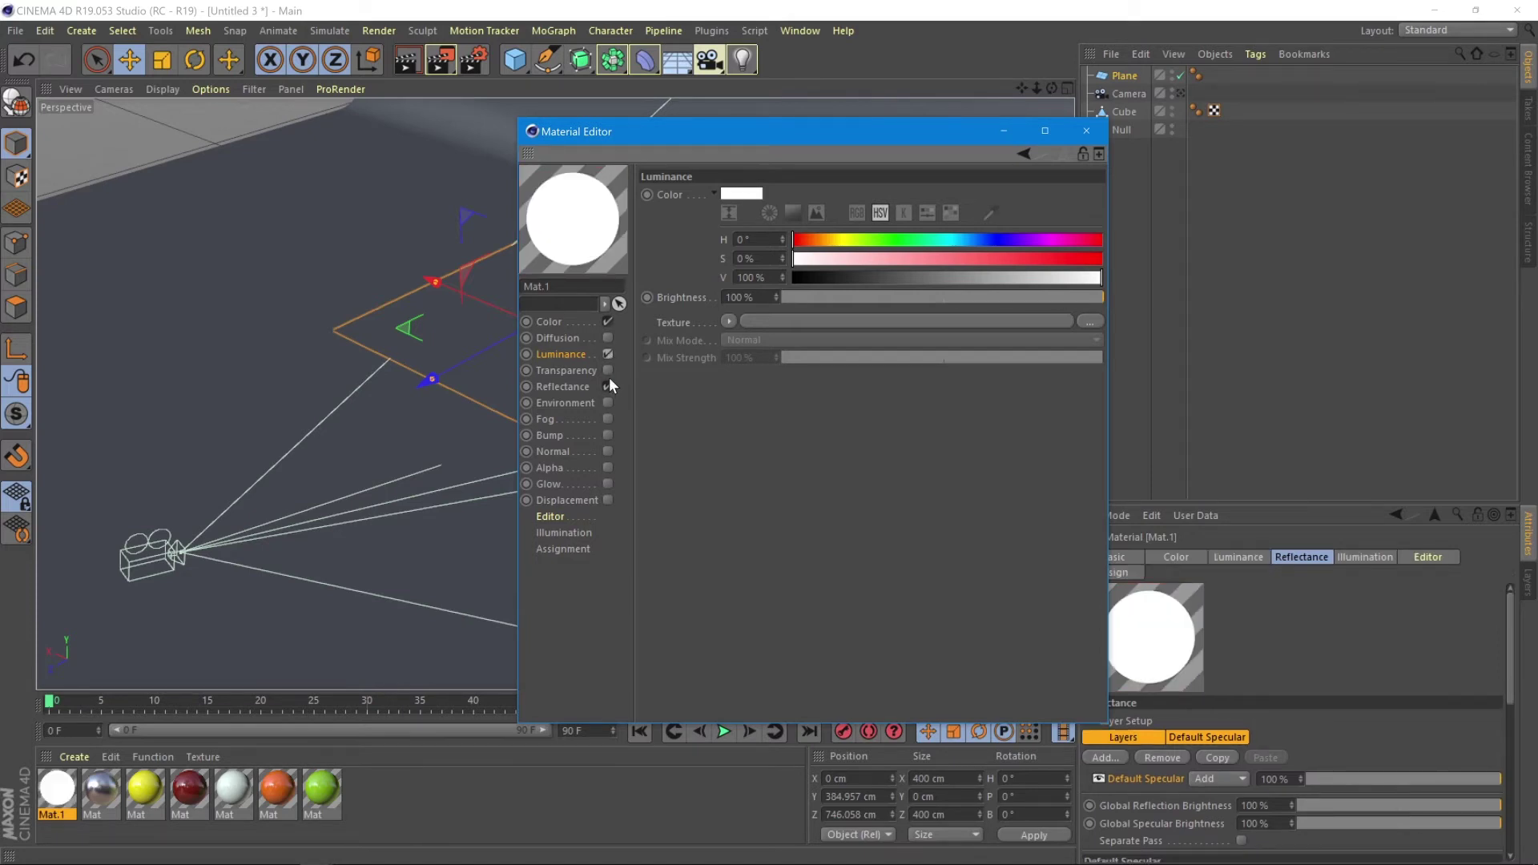
pyautogui.click(607, 386)
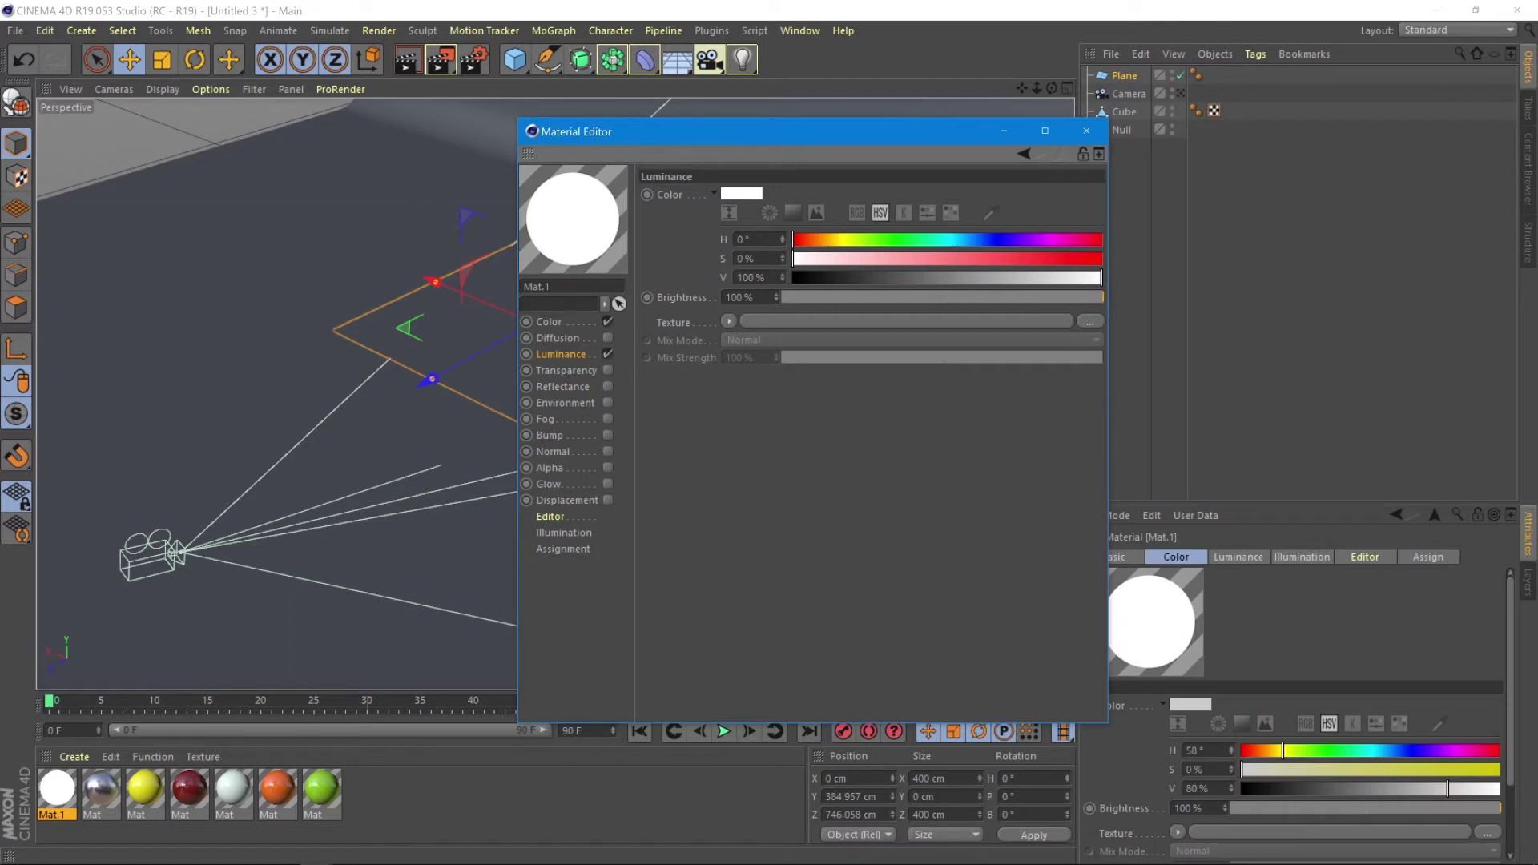
# Adjust the new material's luminance brightness and enable GI Area Light in its illumination settings.
pyautogui.hotkey('shift', 'Left')
pyautogui.write('5')
pyautogui.press('Return')
pyautogui.click(560, 535)
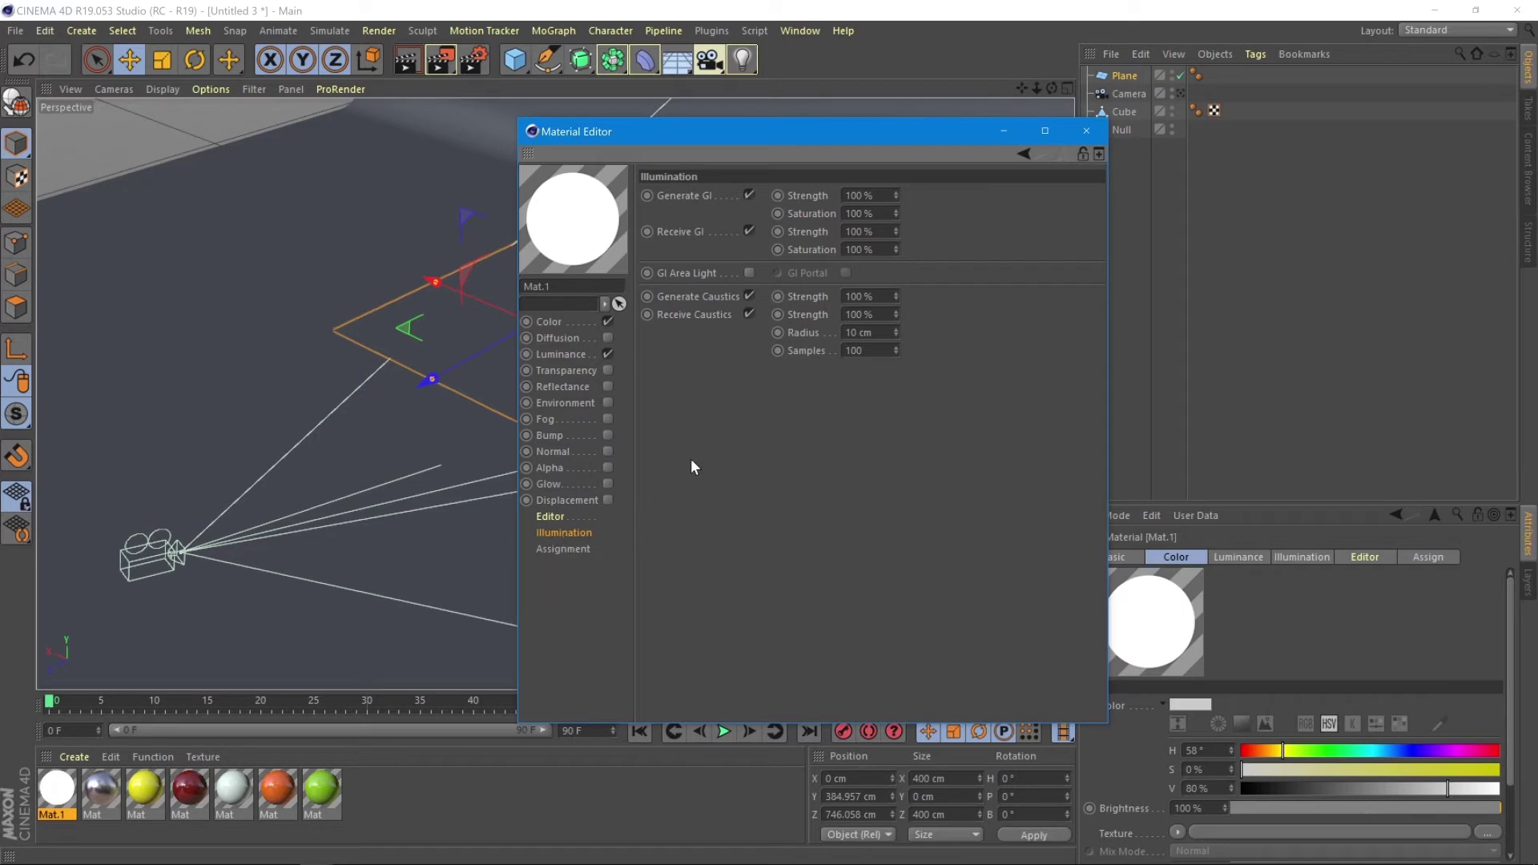
pyautogui.click(750, 273)
pyautogui.click(1086, 131)
# Apply the luminous material to the plane and place a copy on the opposite side of the bowls at about X -550 cm.
pyautogui.moveTo(42, 793); pyautogui.dragTo(231, 389)
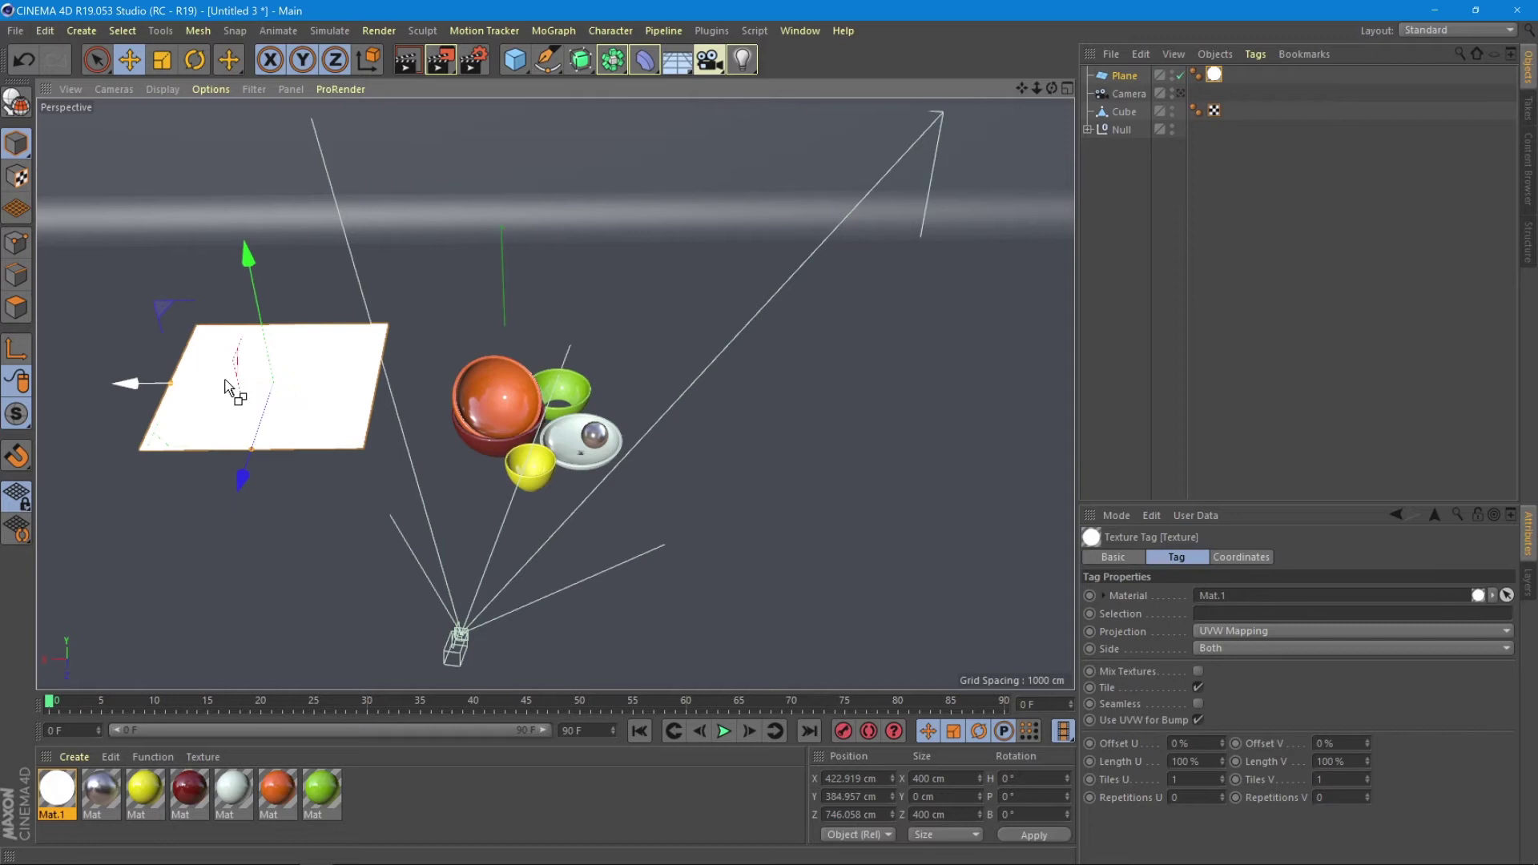
pyautogui.hotkey('ctrl', 'c')
pyautogui.hotkey('ctrl', 'v')
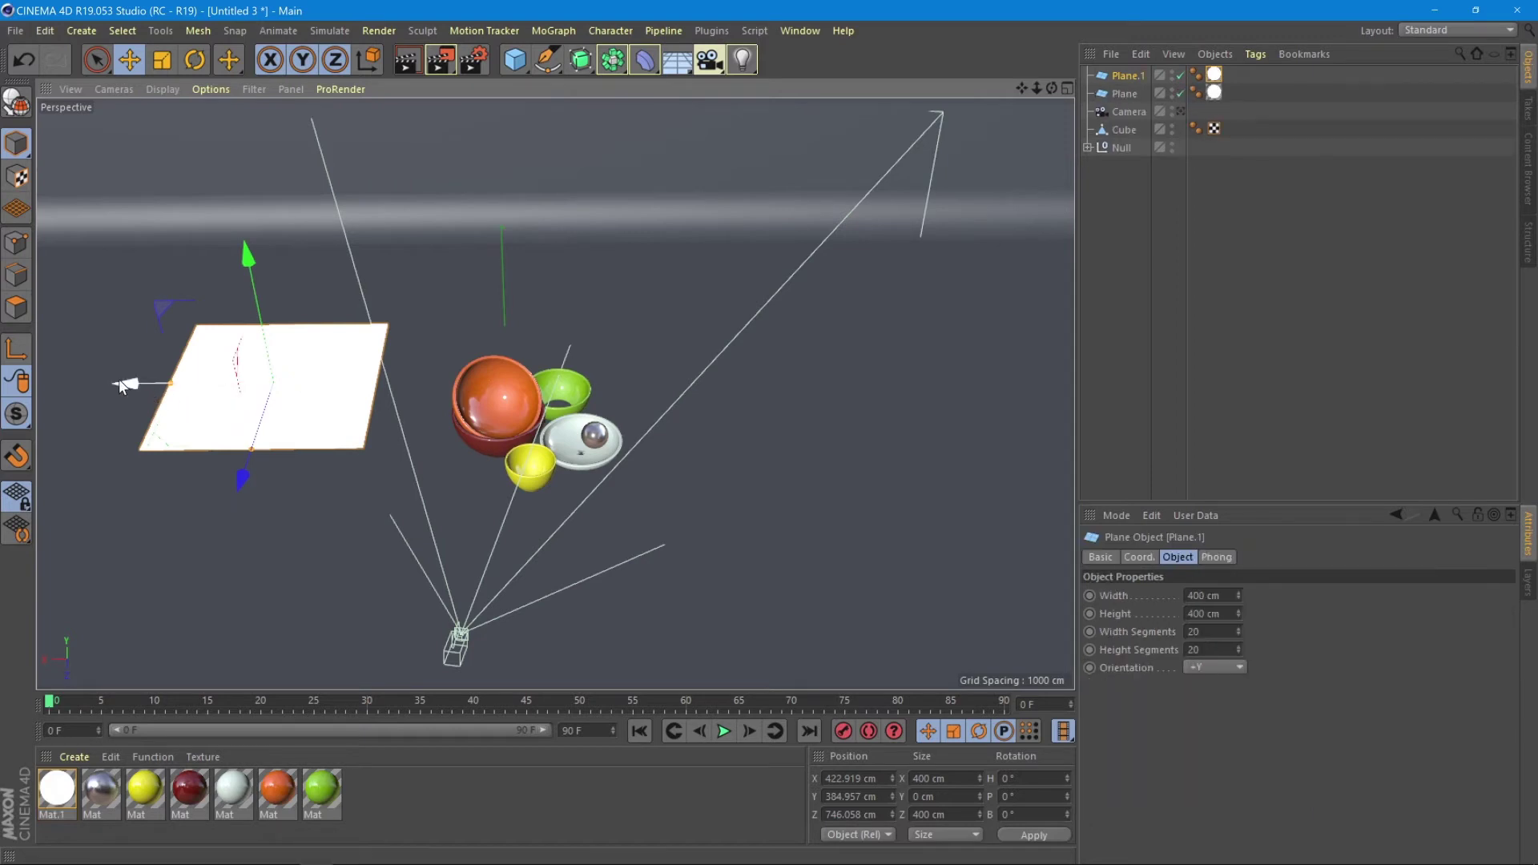
pyautogui.moveTo(119, 381); pyautogui.dragTo(622, 387)
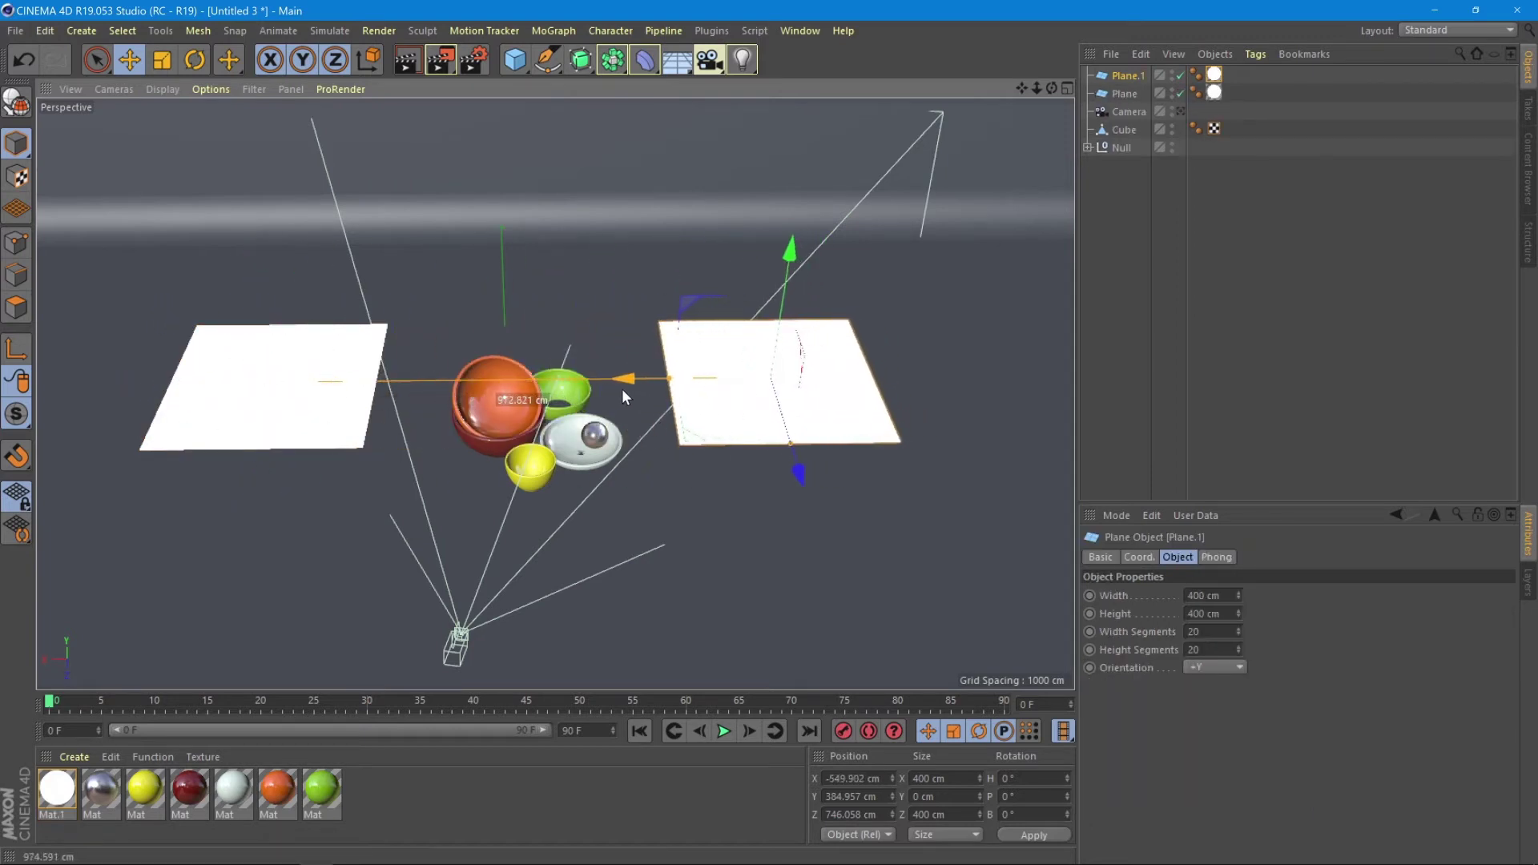
# Select both luminous planes and scale them up together to about 182%.
pyautogui.keyDown('shift'); pyautogui.click(333, 388); pyautogui.keyUp('shift')
pyautogui.click(162, 59)
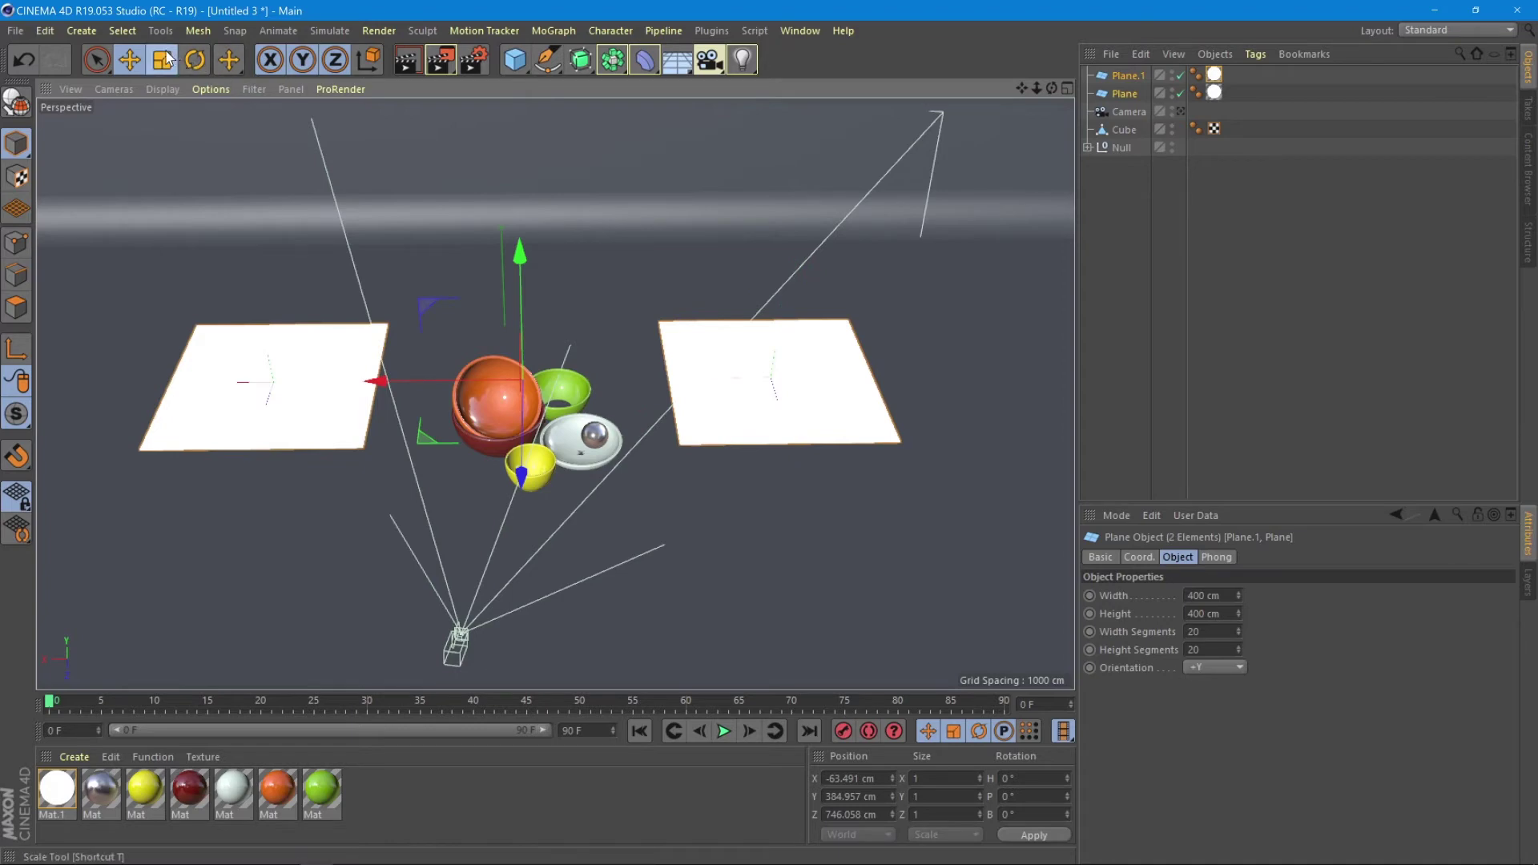
pyautogui.moveTo(396, 229); pyautogui.dragTo(945, 96)
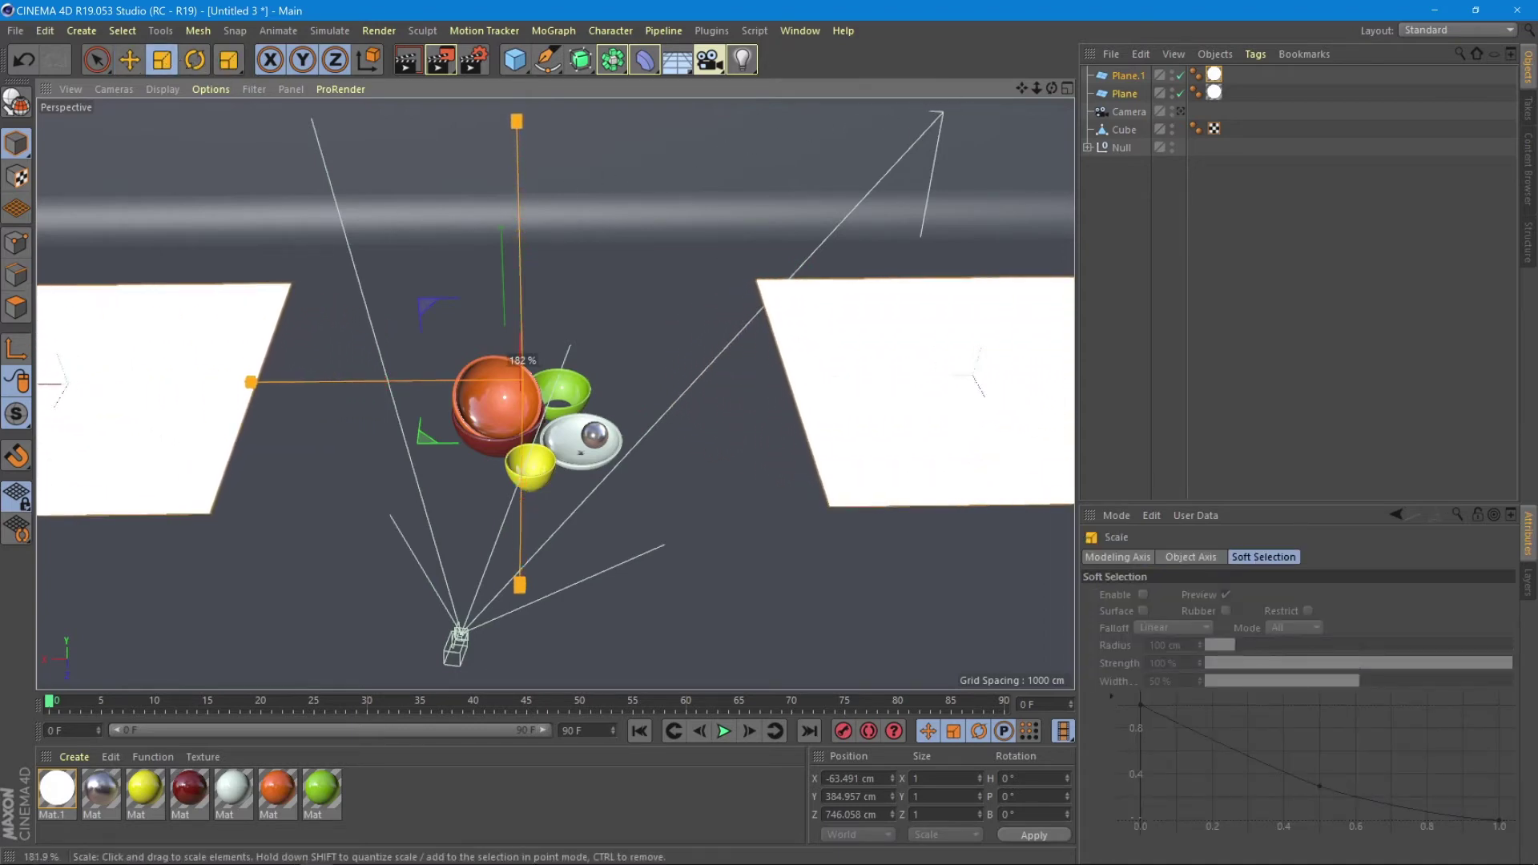
# Raise both planes to about Y 831 cm and Z 959 cm and tilt them to a pitch of about -31°.
pyautogui.scroll(-3, 296, 337)
pyautogui.keyDown('alt'); pyautogui.moveTo(297, 336); pyautogui.dragTo(247, 111); pyautogui.keyUp('alt')
pyautogui.press('e')
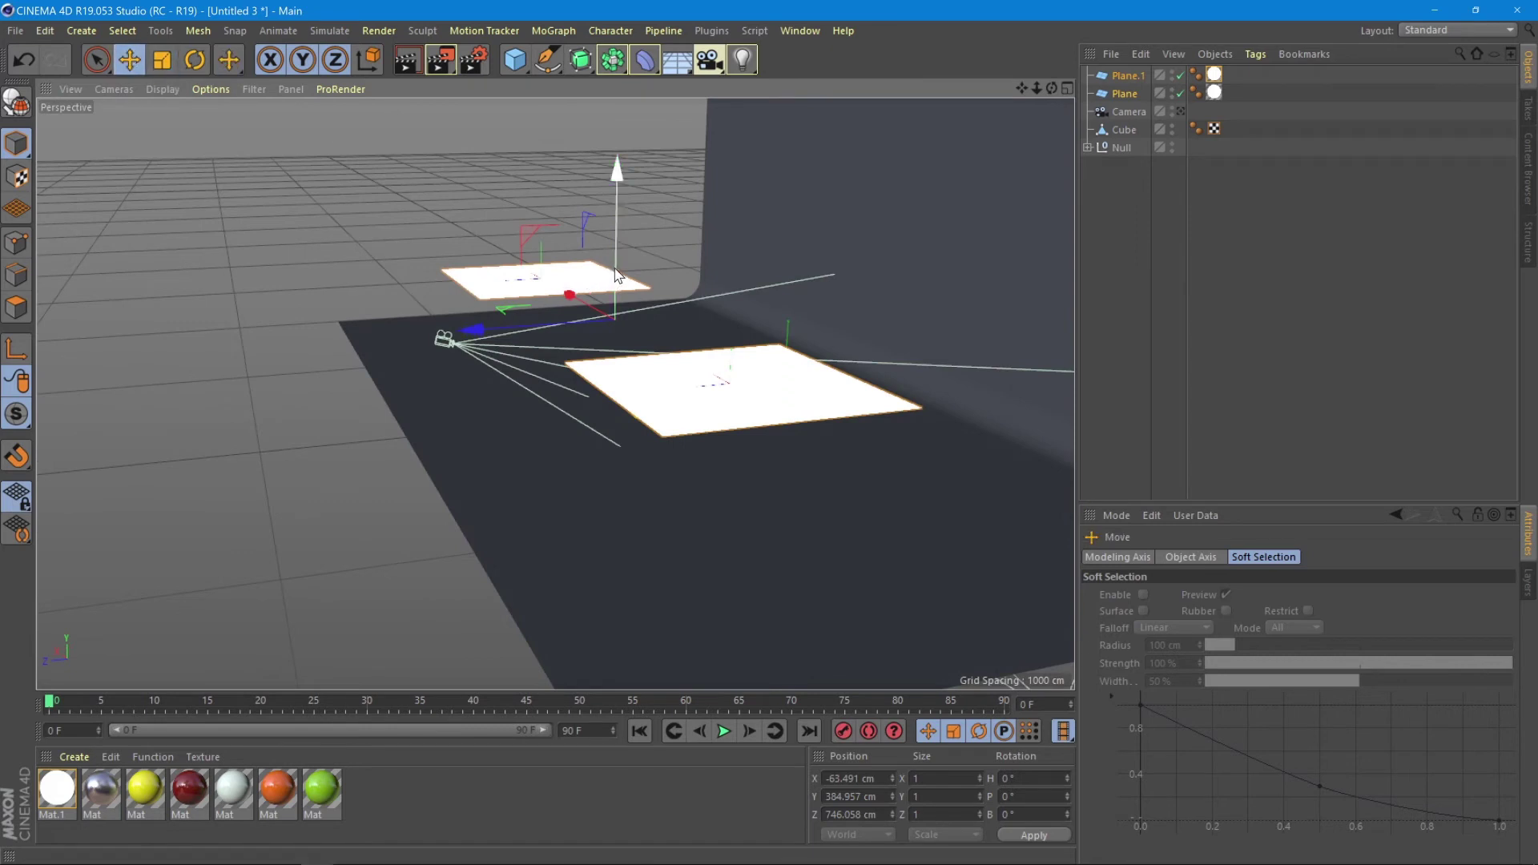
pyautogui.moveTo(616, 264); pyautogui.dragTo(514, 214)
pyautogui.click(195, 59)
pyautogui.press('e')
pyautogui.keyDown('alt'); pyautogui.moveTo(514, 214); pyautogui.dragTo(501, 264); pyautogui.keyUp('alt')
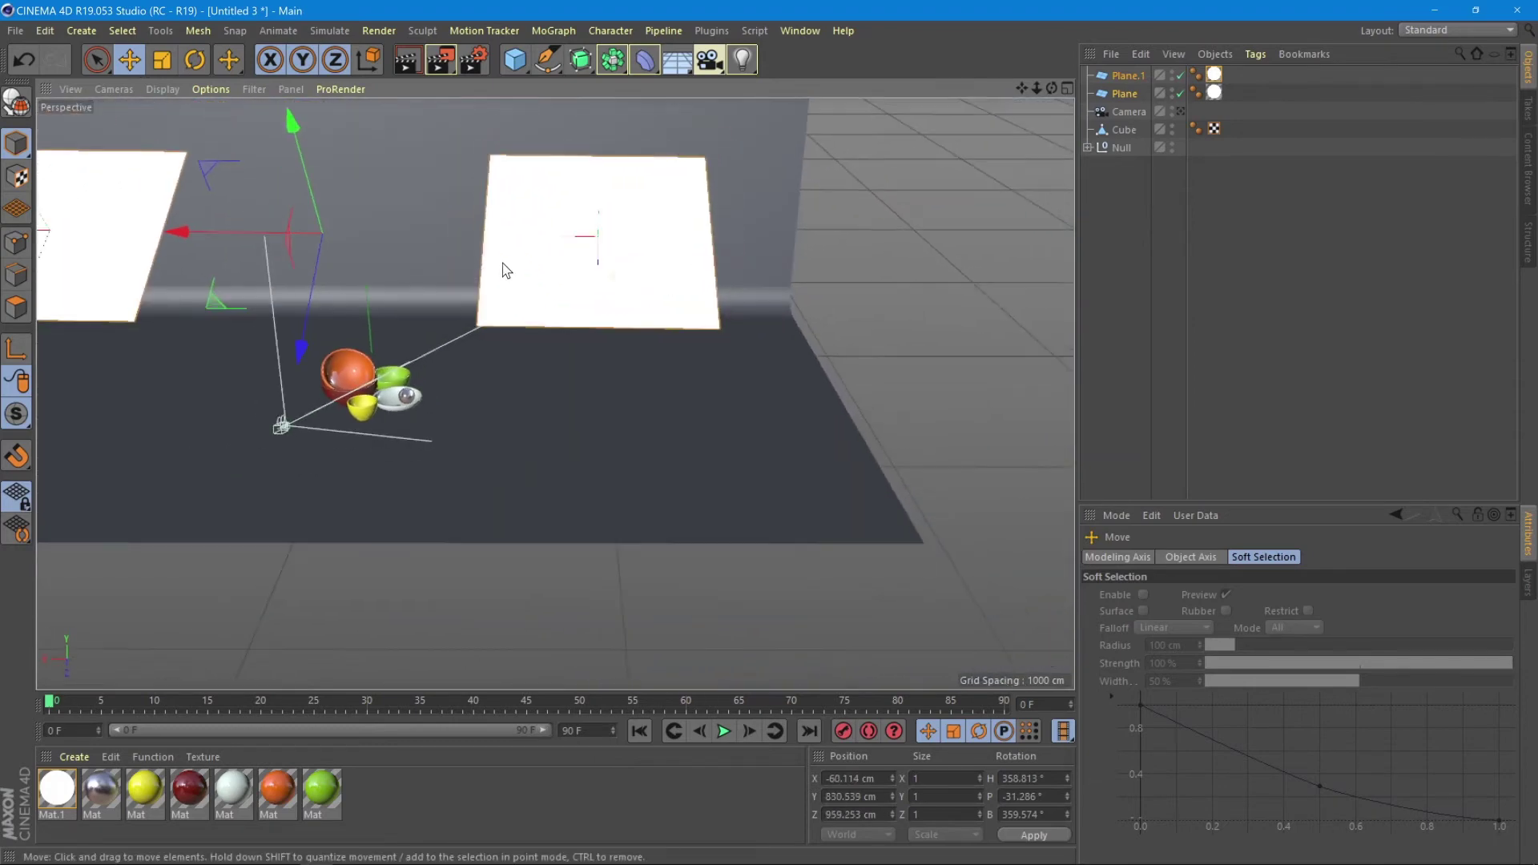
# Rotate each luminous plane individually so it angles inward toward the bowls, banking the copy to about -40°.
pyautogui.keyDown('alt'); pyautogui.moveTo(542, 317); pyautogui.dragTo(656, 357); pyautogui.keyUp('alt')
pyautogui.click(261, 304)
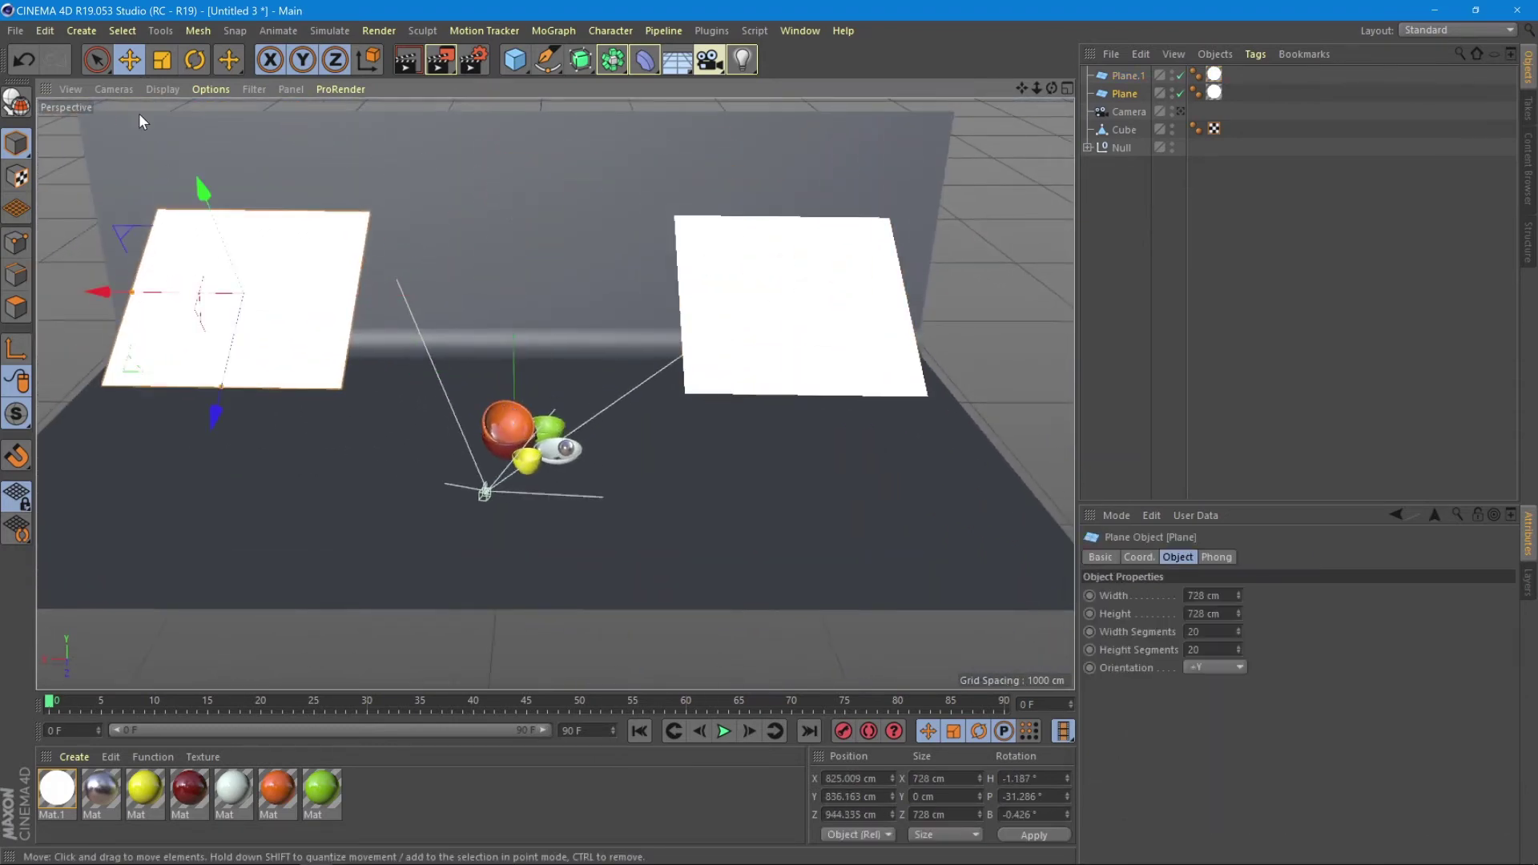
pyautogui.keyDown('alt'); pyautogui.moveTo(257, 299); pyautogui.dragTo(104, 254); pyautogui.keyUp('alt')
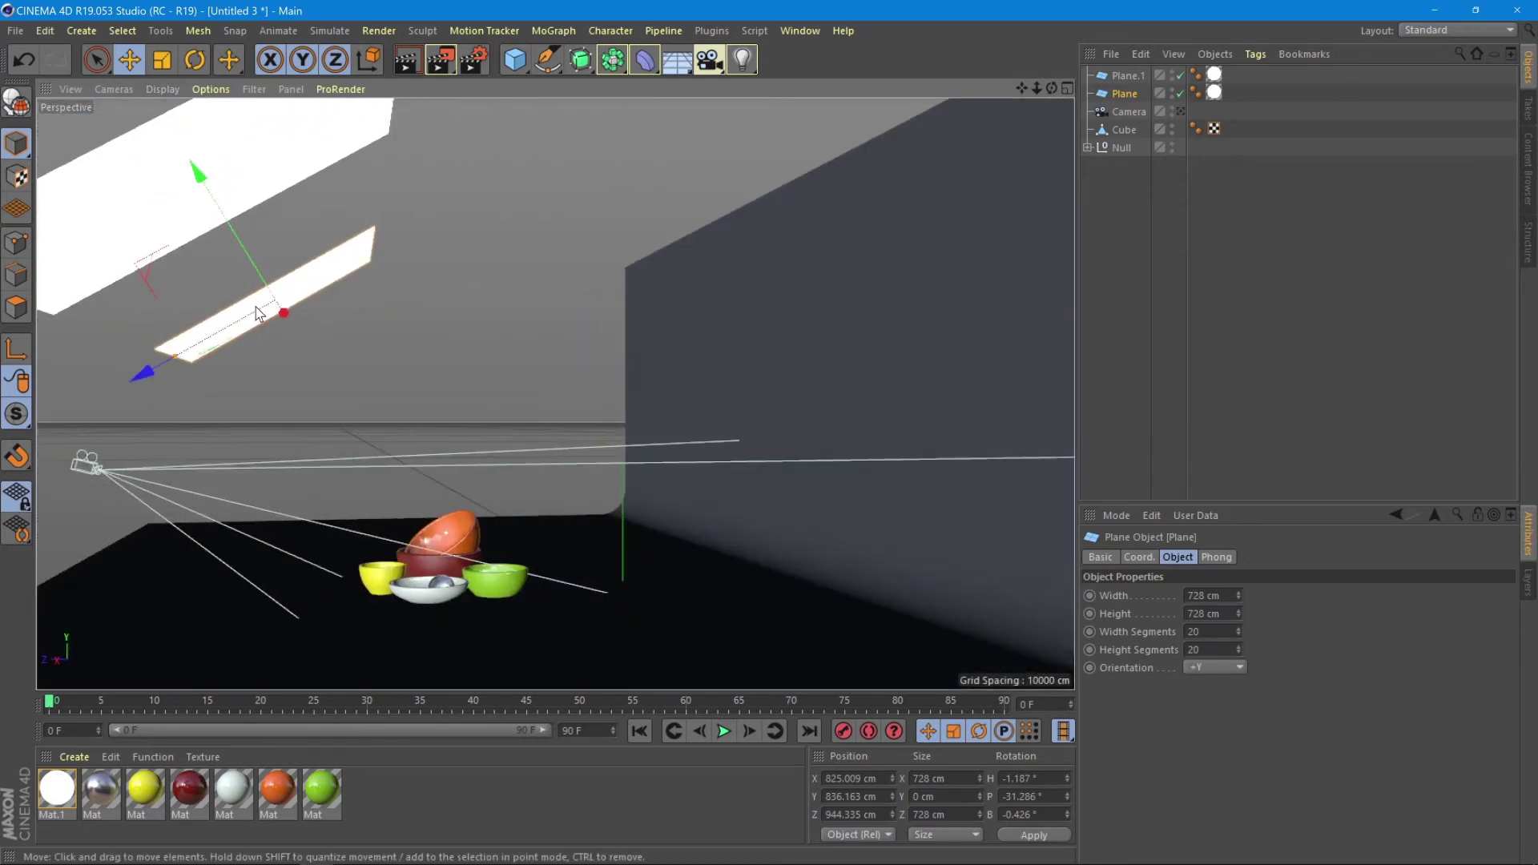
pyautogui.hotkey('ctrl', 'shift', 'z')
pyautogui.hotkey('ctrl', 'shift', 'z')
pyautogui.hotkey('ctrl', 'shift', 'z')
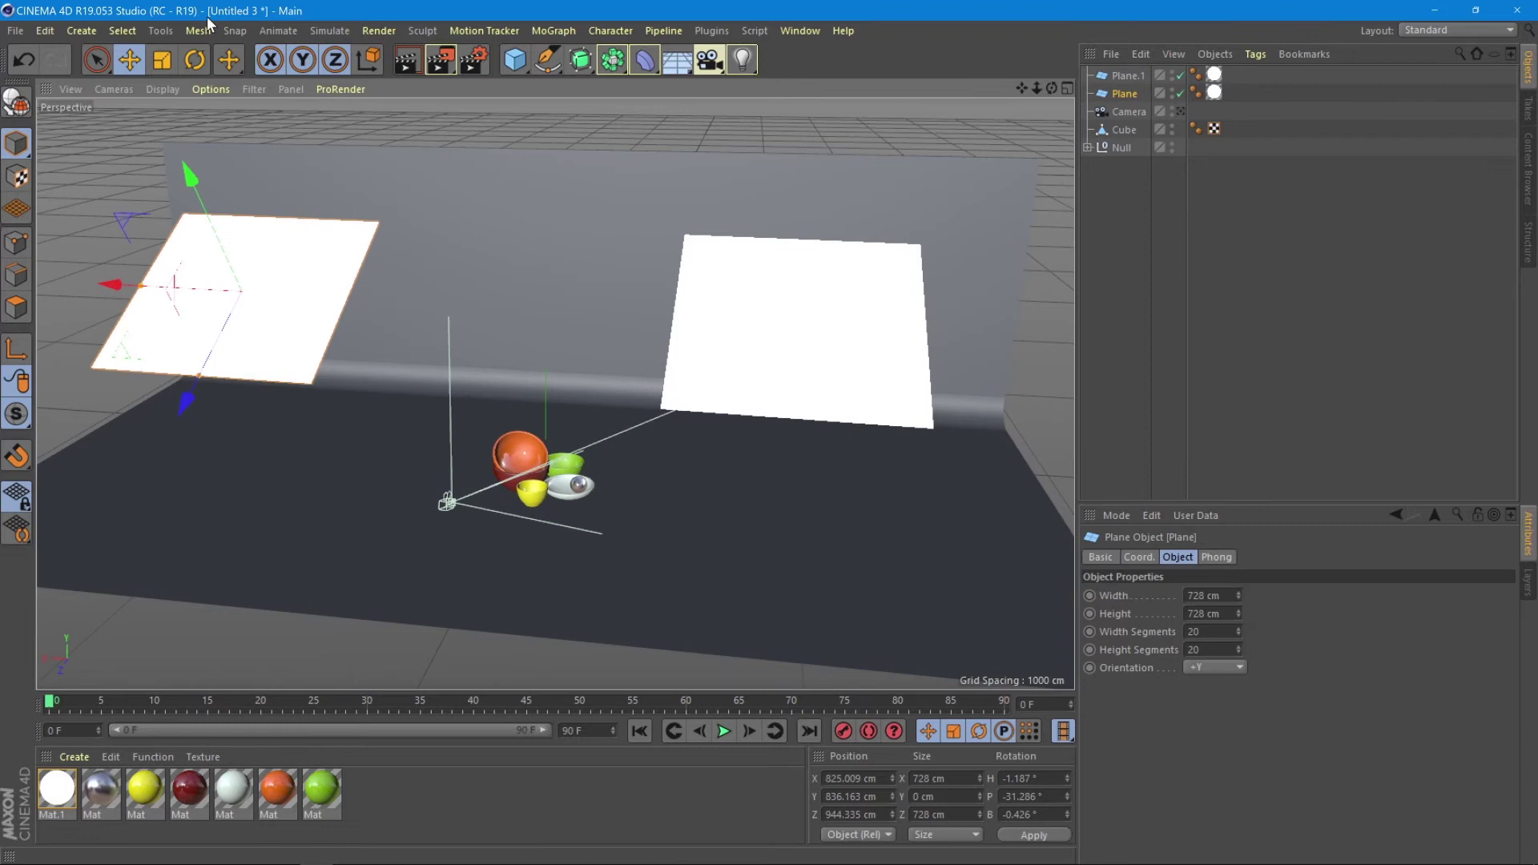
pyautogui.press('r')
pyautogui.moveTo(260, 242); pyautogui.dragTo(223, 234)
pyautogui.click(810, 325)
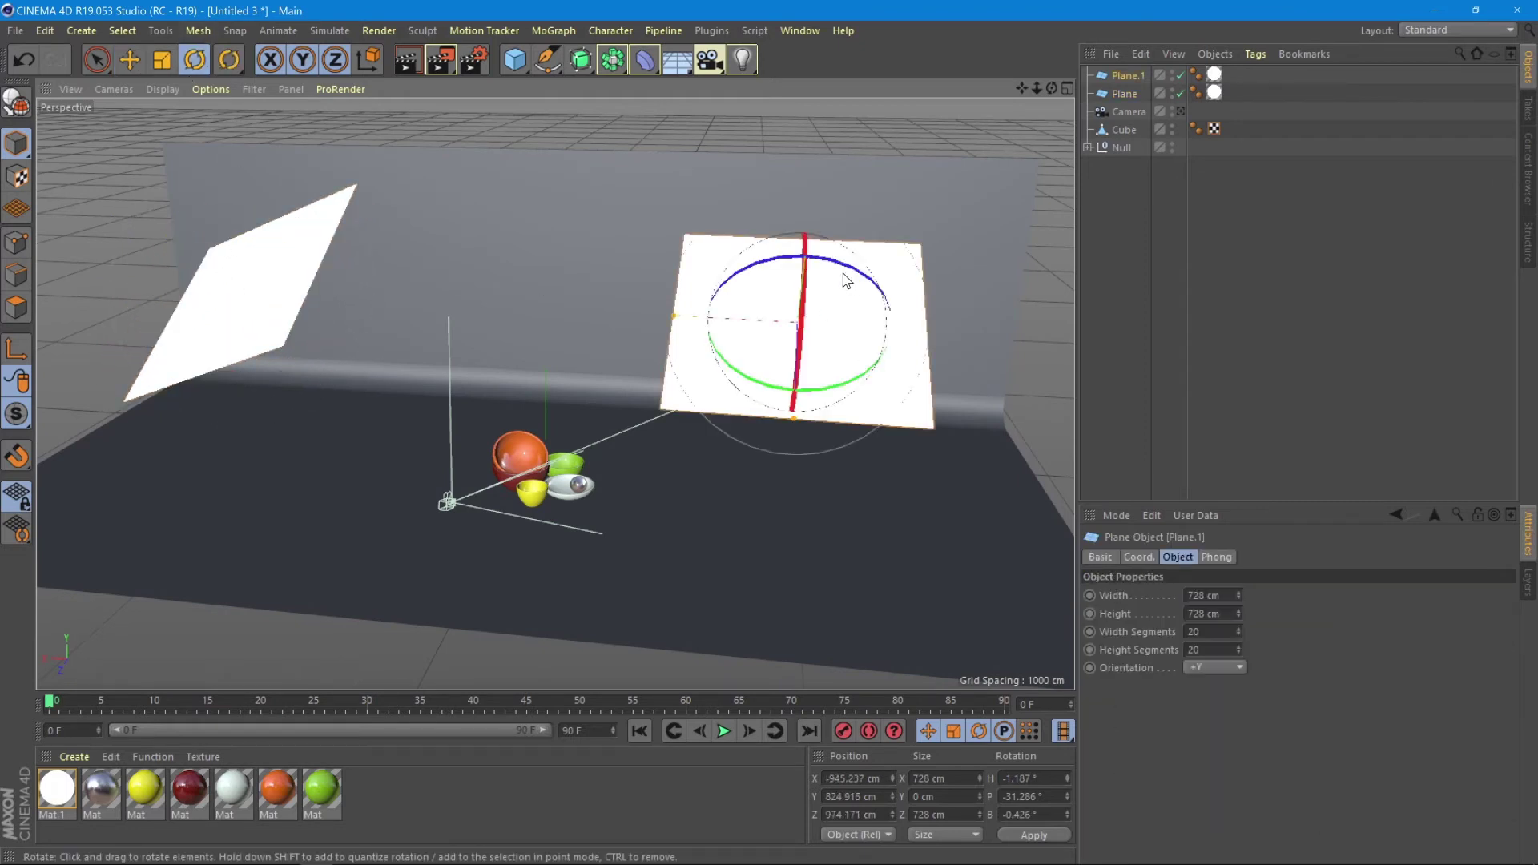
pyautogui.moveTo(845, 274); pyautogui.dragTo(885, 303)
# Look through the scene camera and test-render the bowls lit by the two planes.
pyautogui.keyDown('alt'); pyautogui.moveTo(507, 517); pyautogui.dragTo(474, 497); pyautogui.keyUp('alt')
pyautogui.scroll(5, 489, 494)
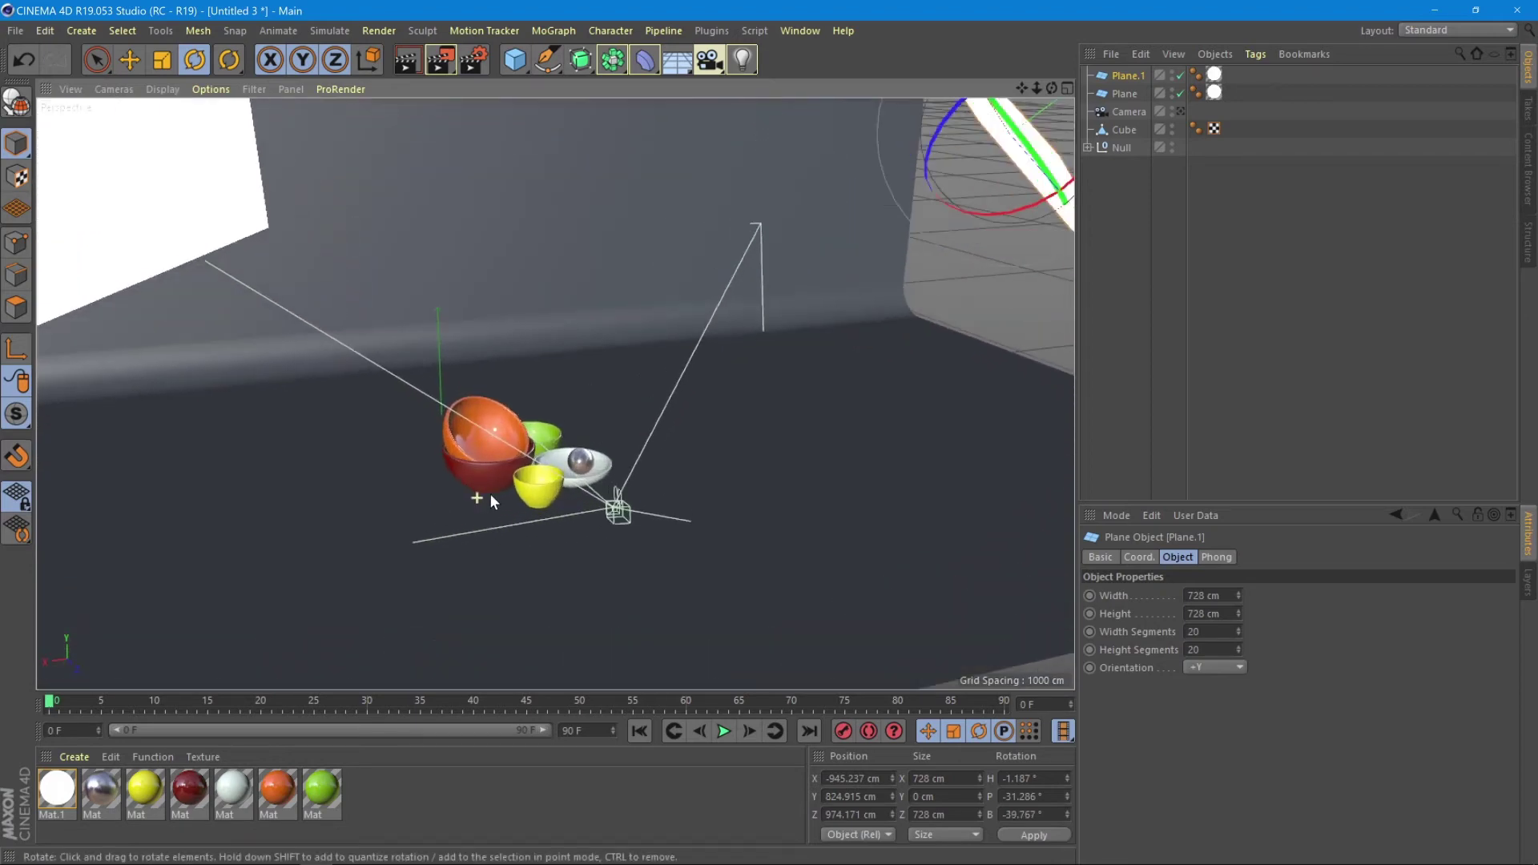
pyautogui.click(1122, 110)
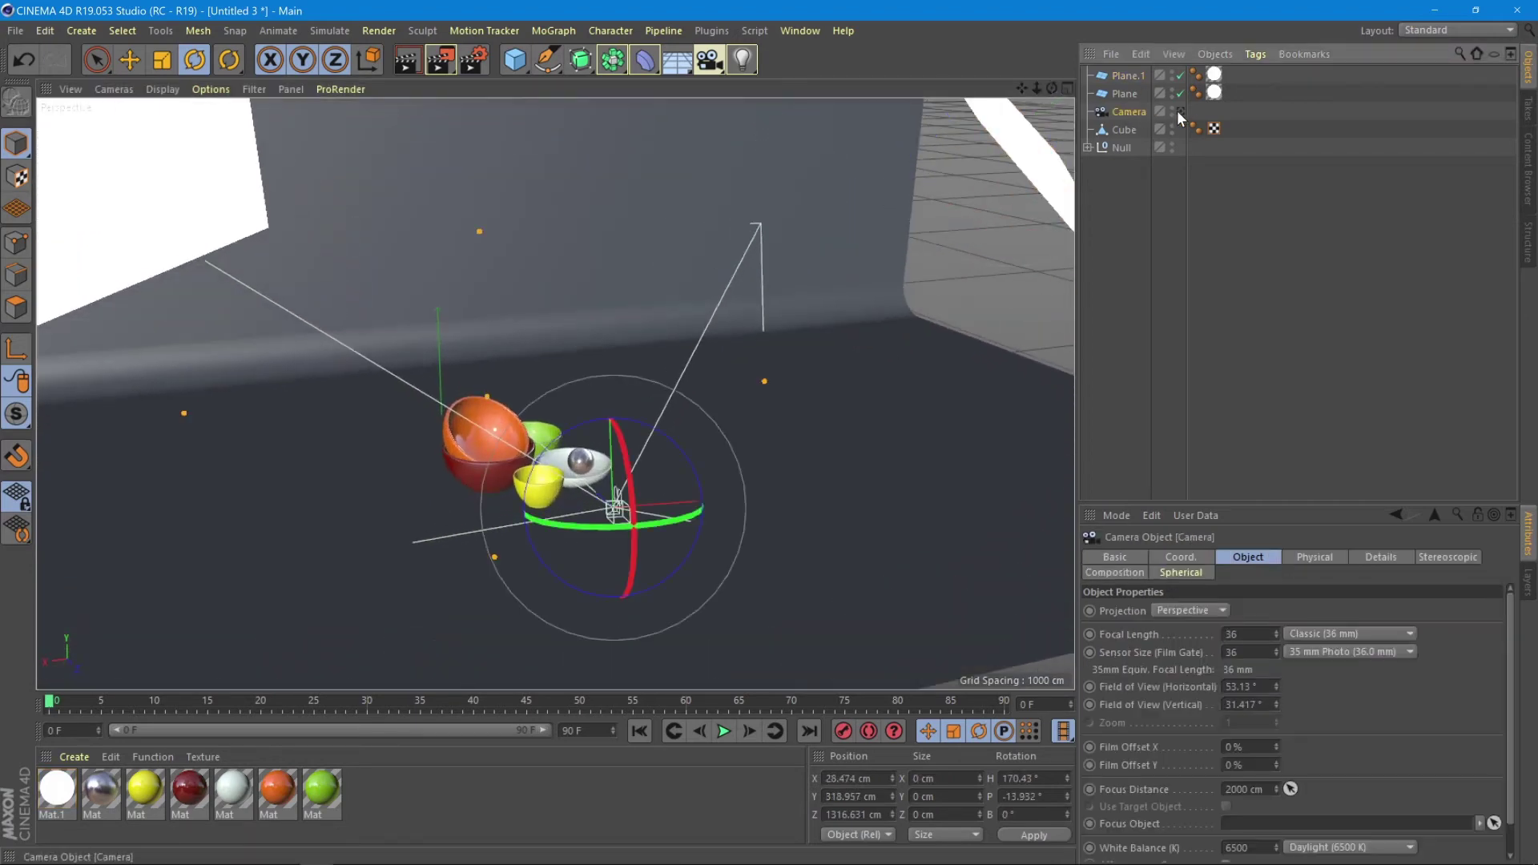
pyautogui.click(1179, 110)
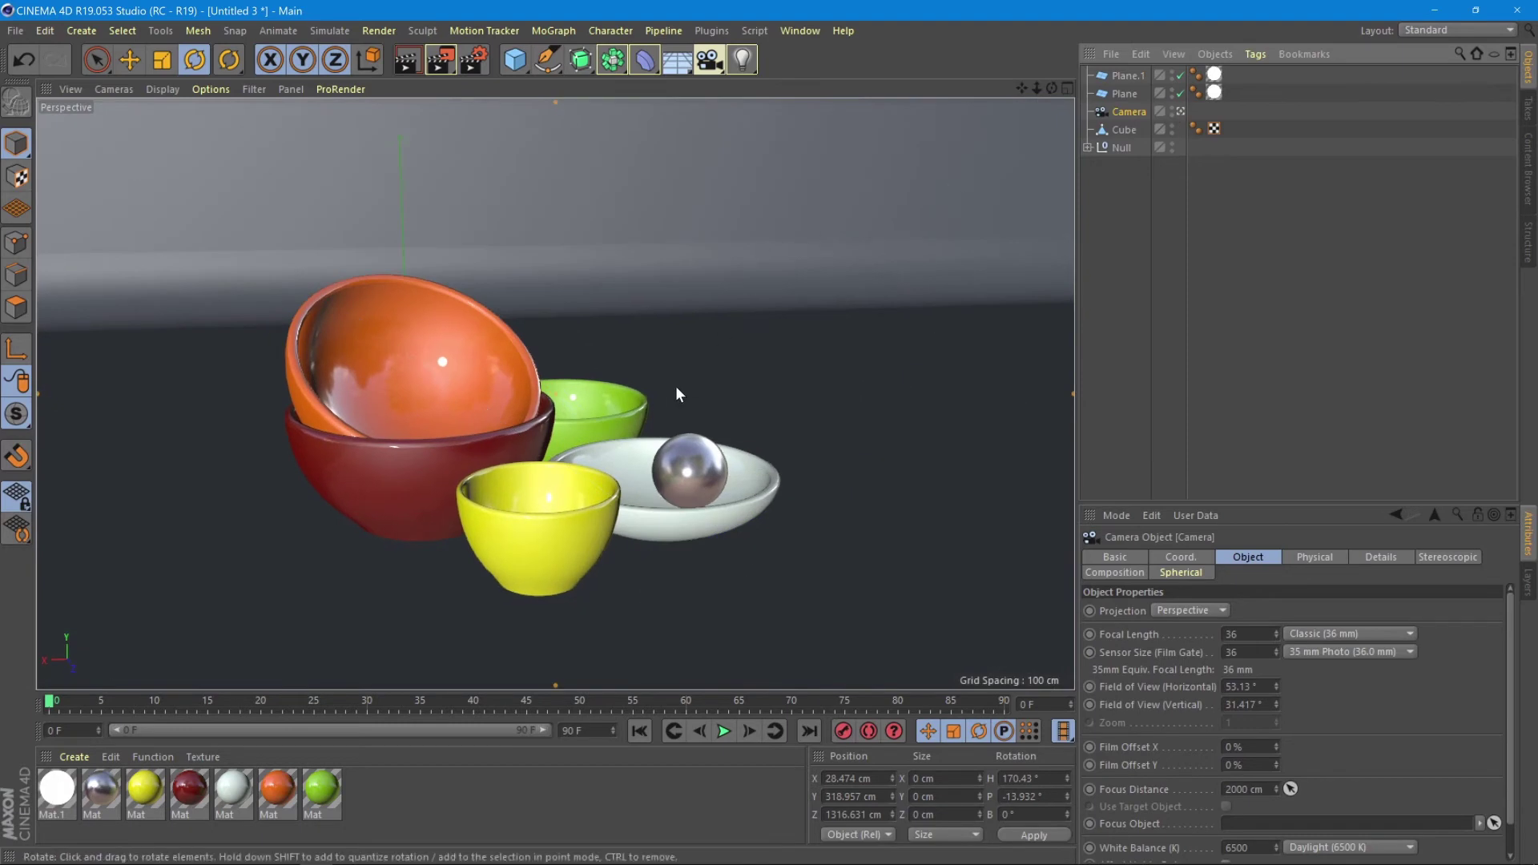
pyautogui.hotkey('ctrl', 'r')
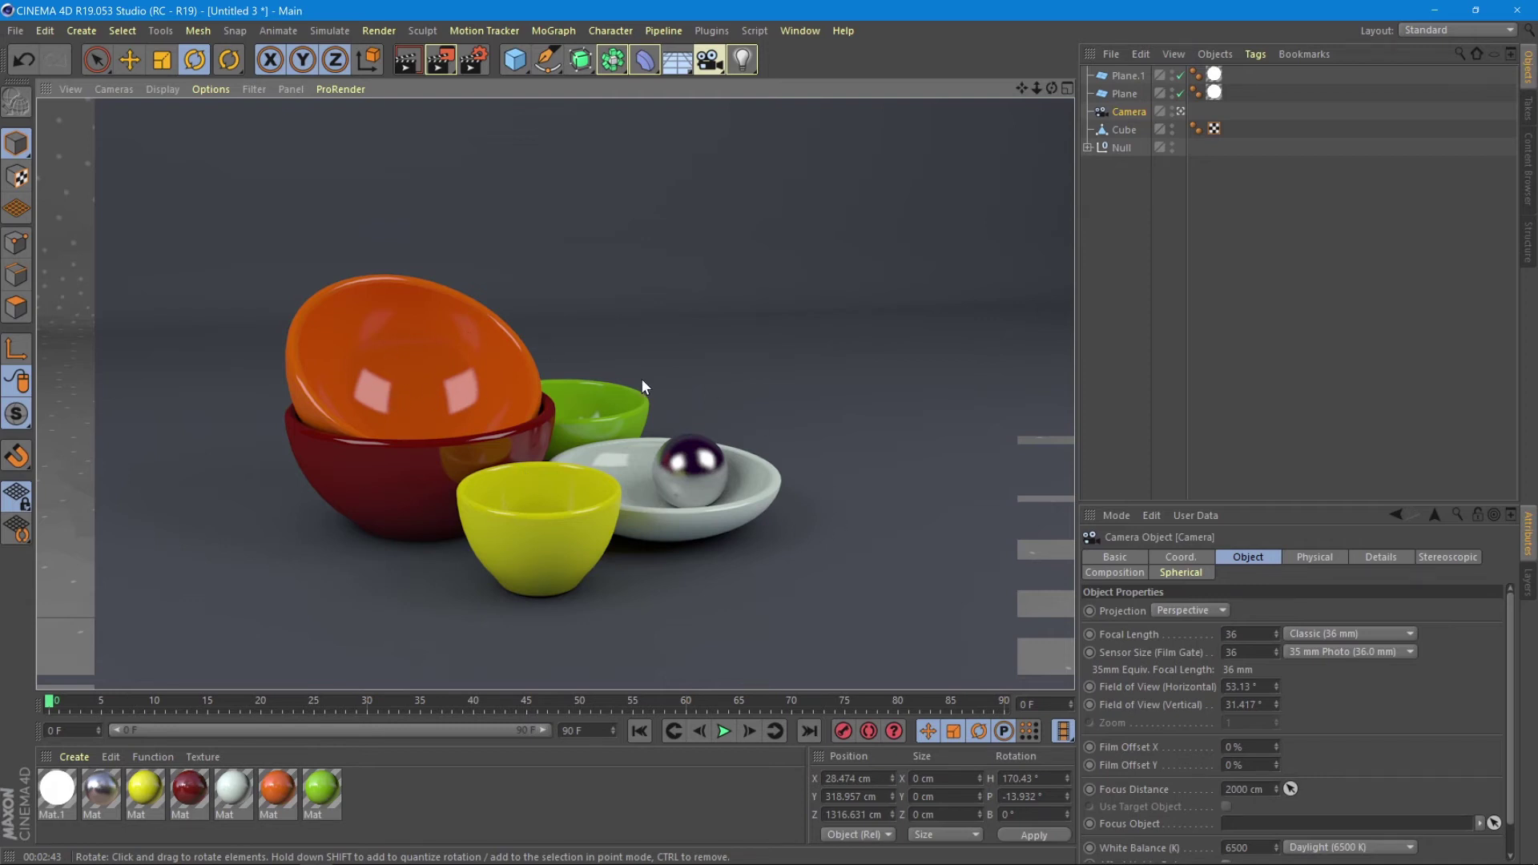
# Create a new material for the backdrop and set its color to pure white with V at 100%.
pyautogui.click(812, 151)
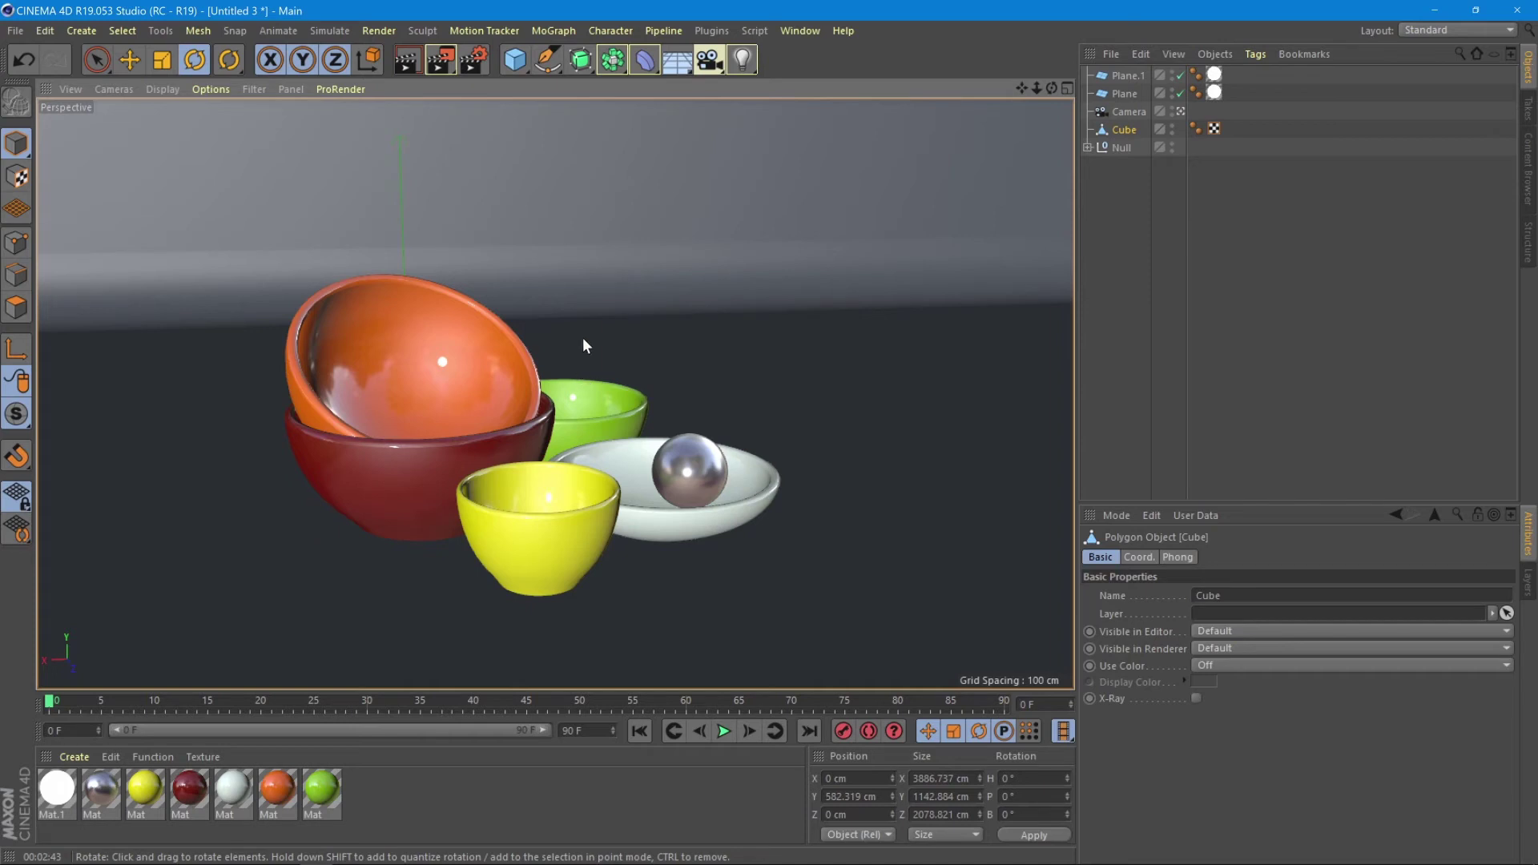
pyautogui.doubleClick(431, 801)
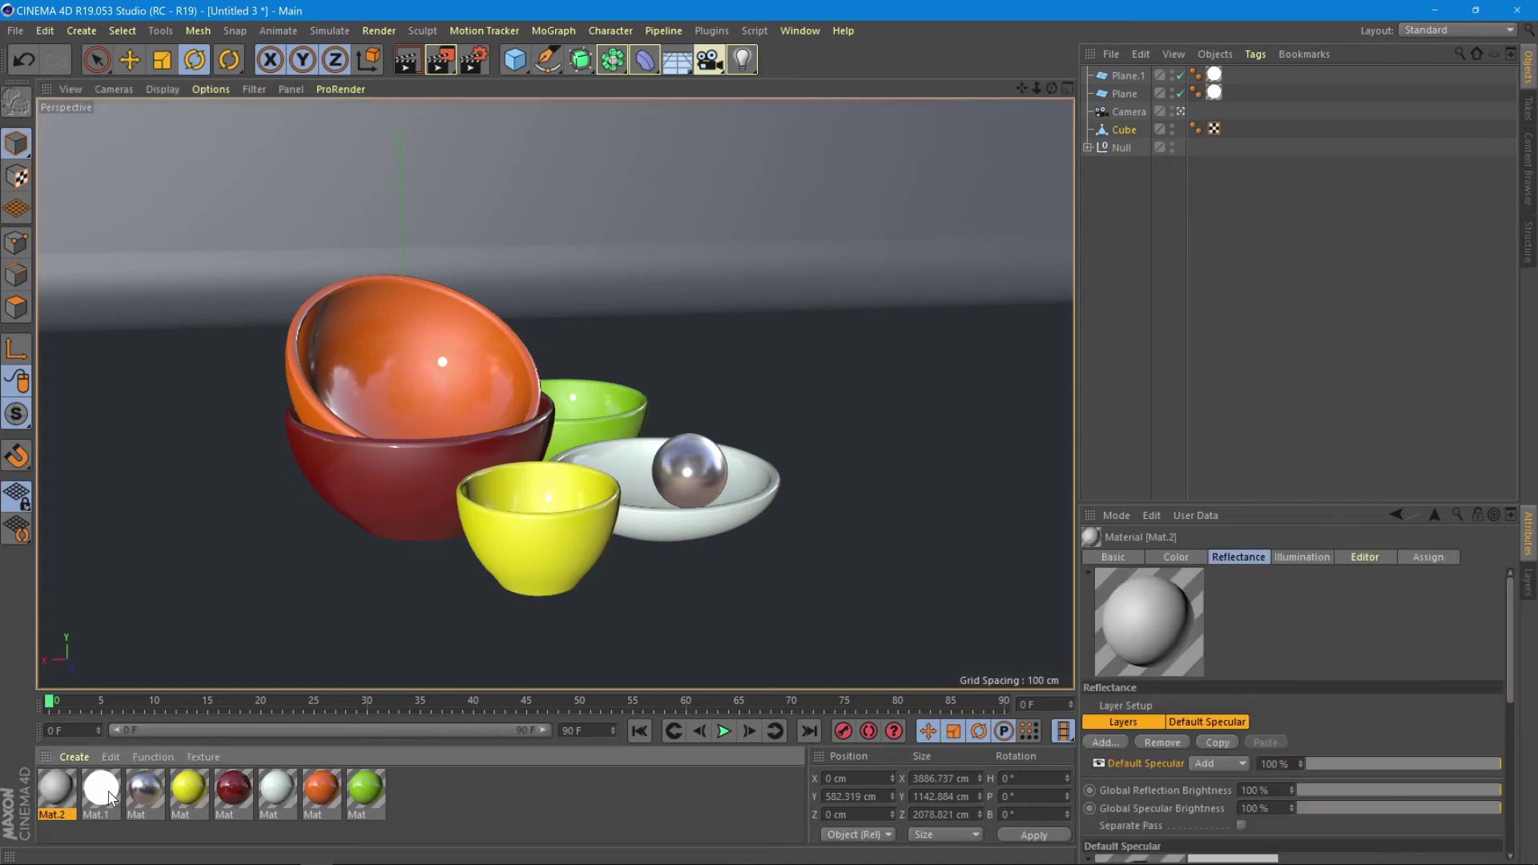
pyautogui.doubleClick(56, 787)
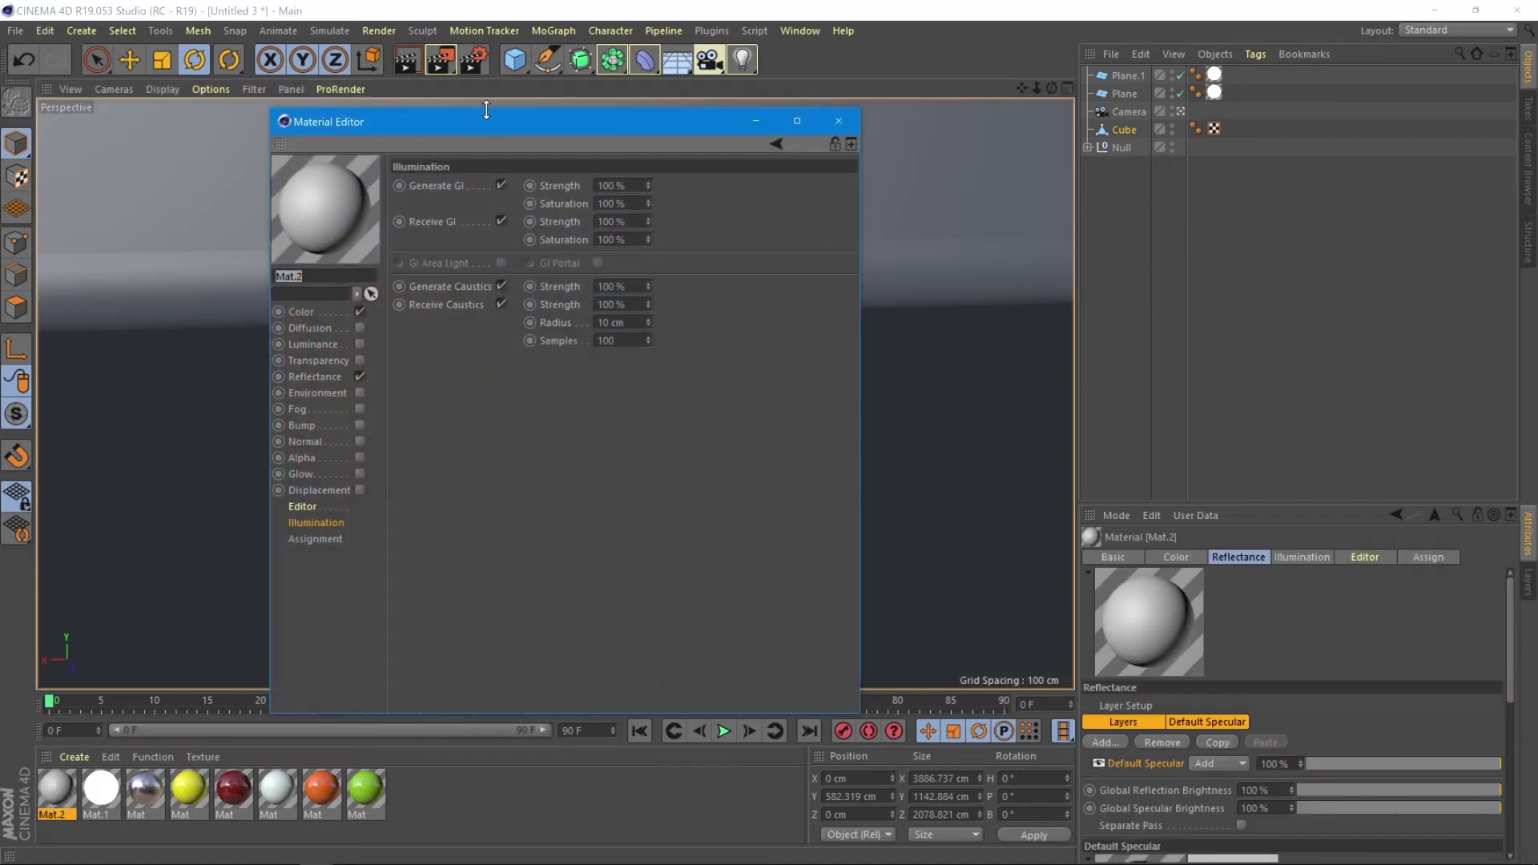
pyautogui.moveTo(520, 128); pyautogui.dragTo(626, 126)
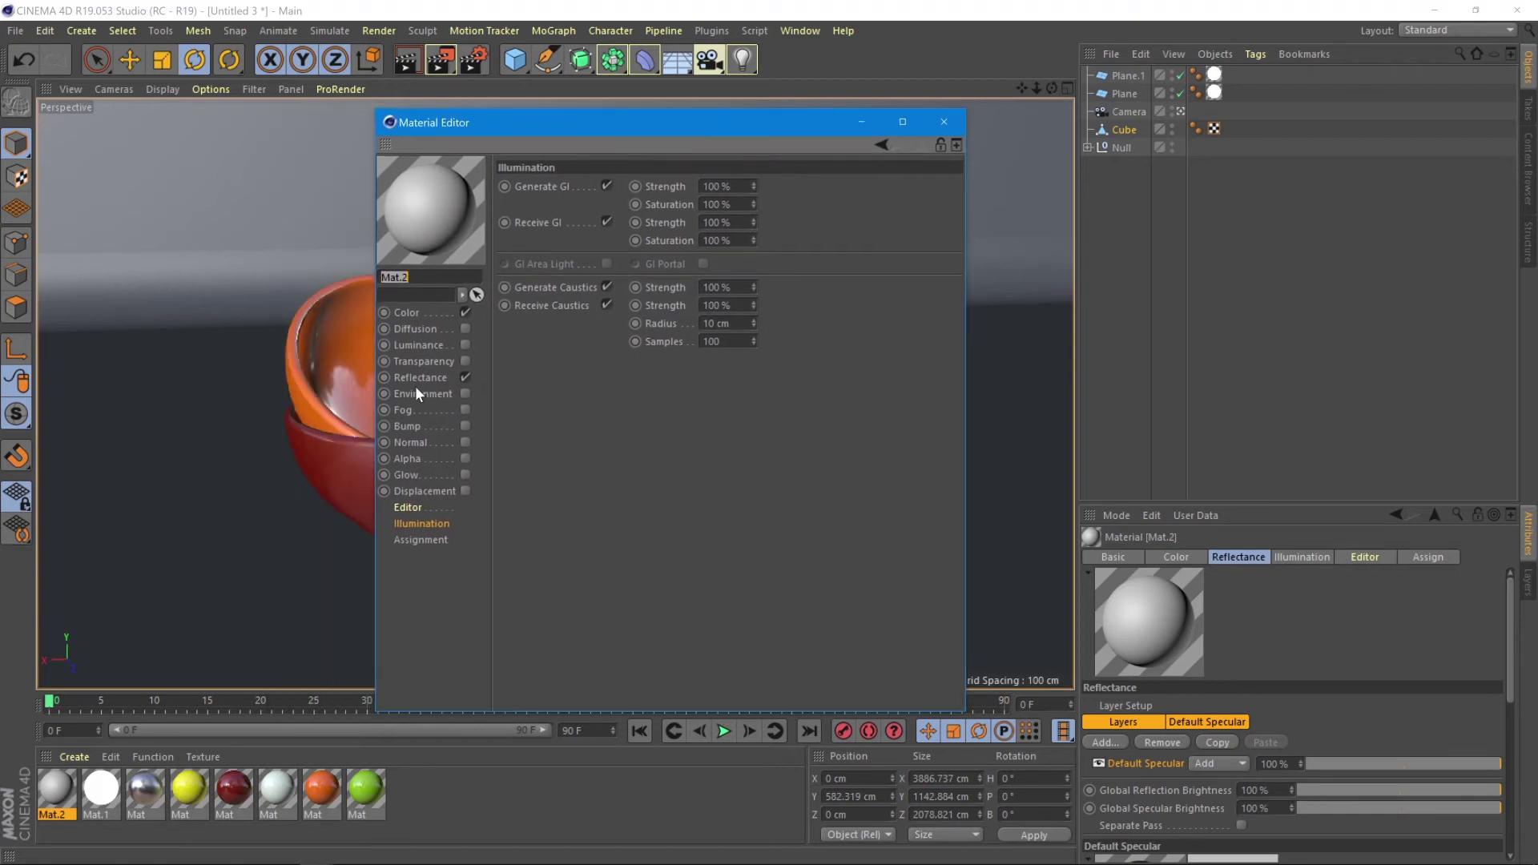
pyautogui.click(421, 309)
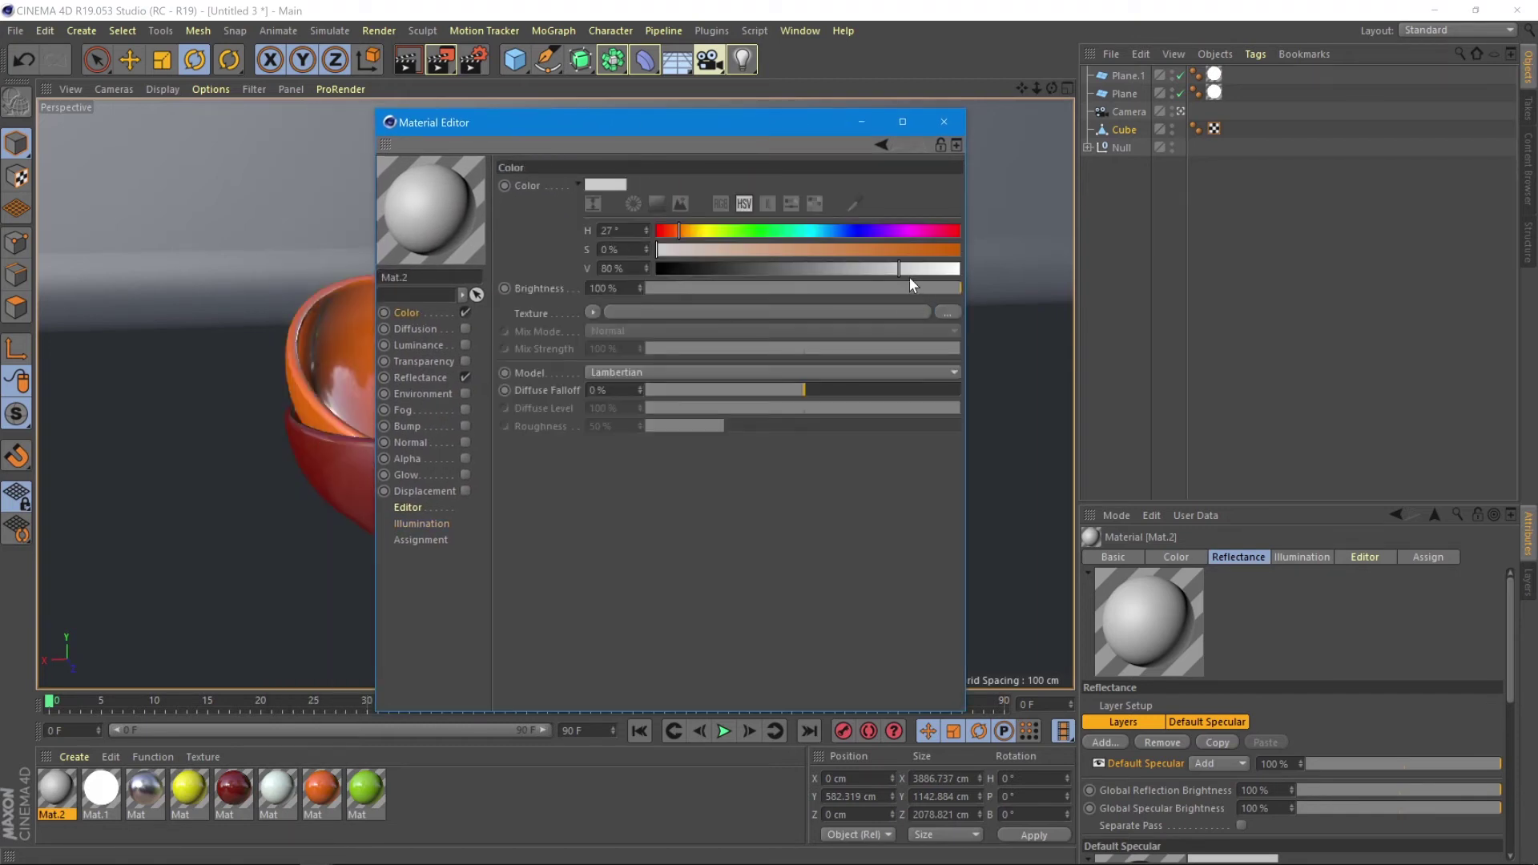
pyautogui.moveTo(912, 268); pyautogui.dragTo(958, 271)
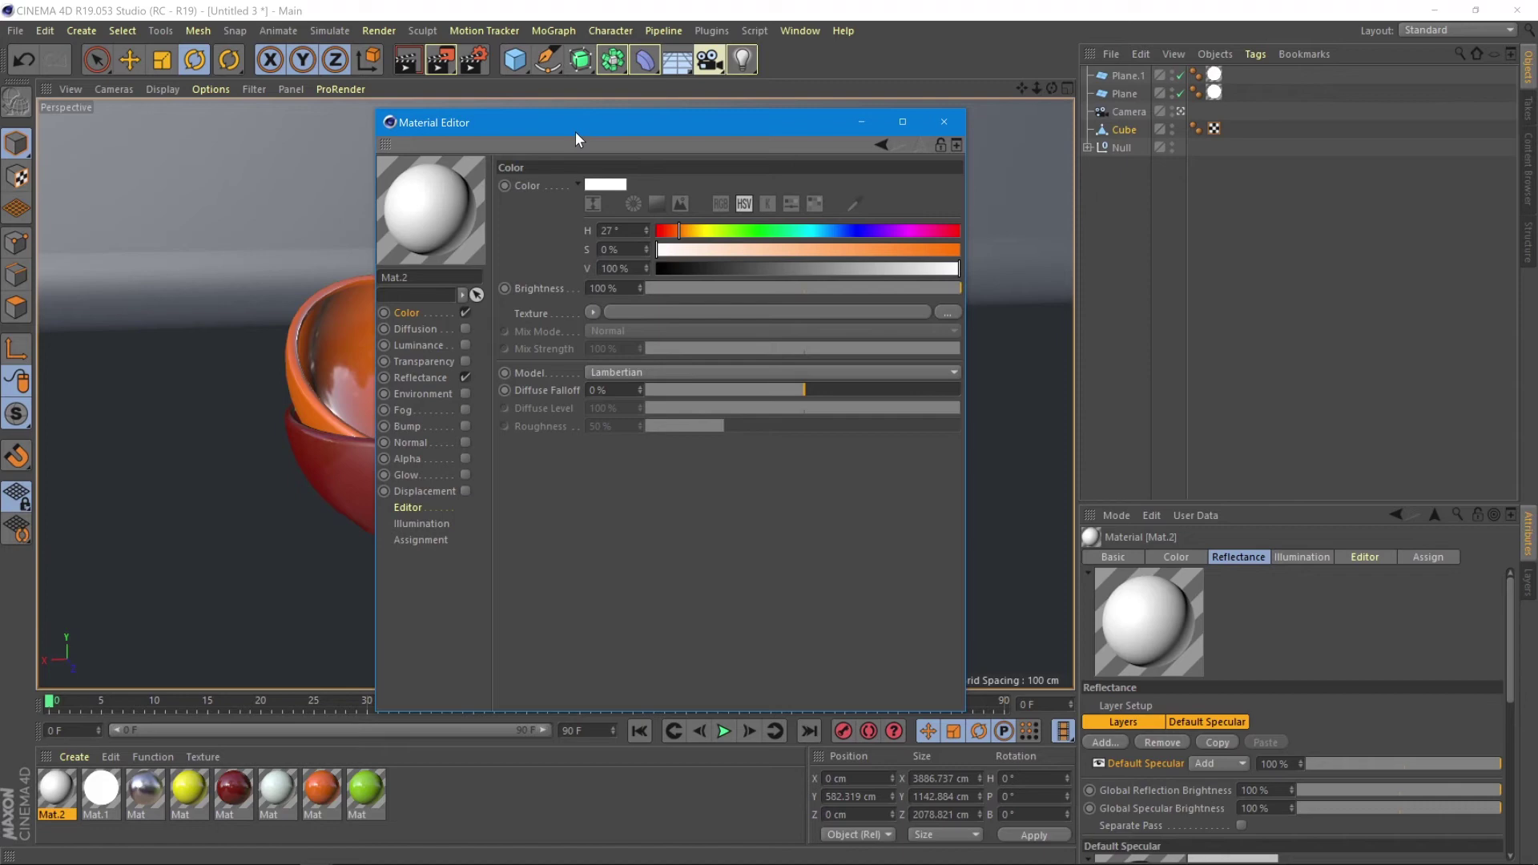
# Add a Reflection (Legacy) layer to the white material with Additive attenuation, 10% roughness and 15% reflection strength.
pyautogui.click(446, 378)
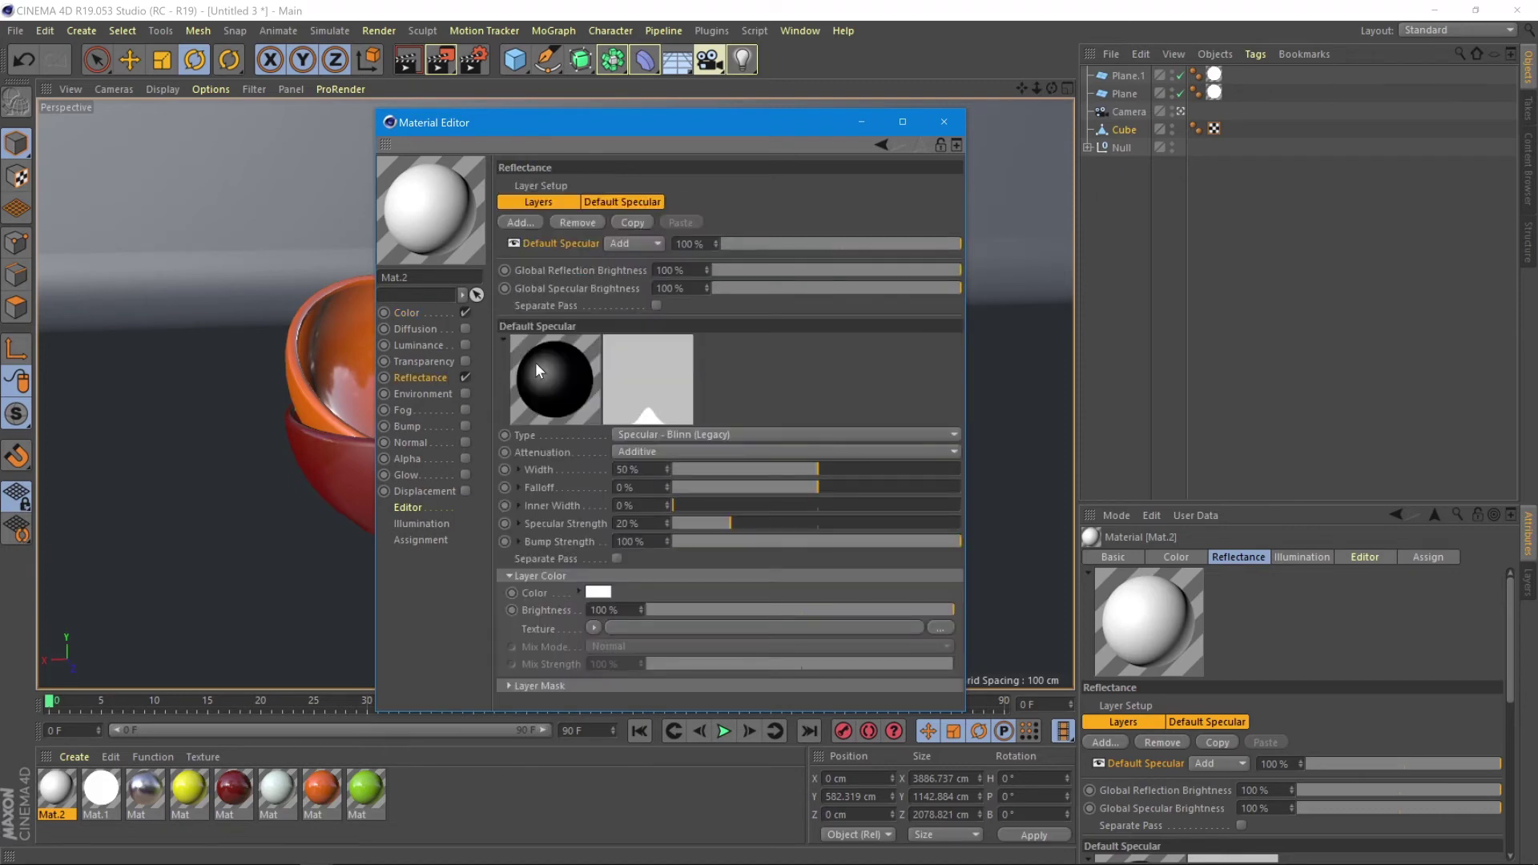
pyautogui.click(517, 221)
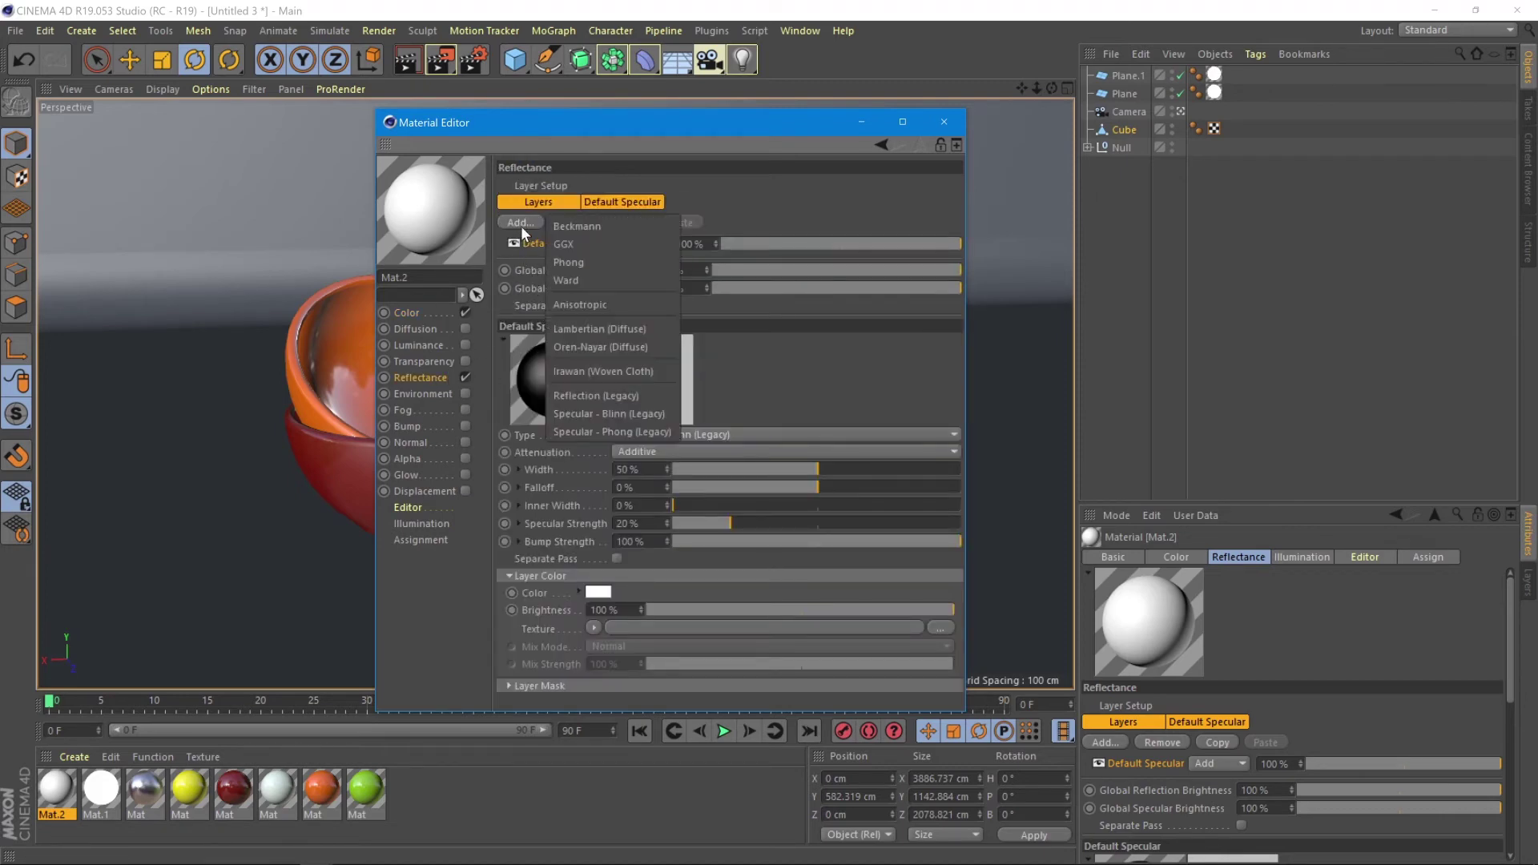
pyautogui.click(584, 394)
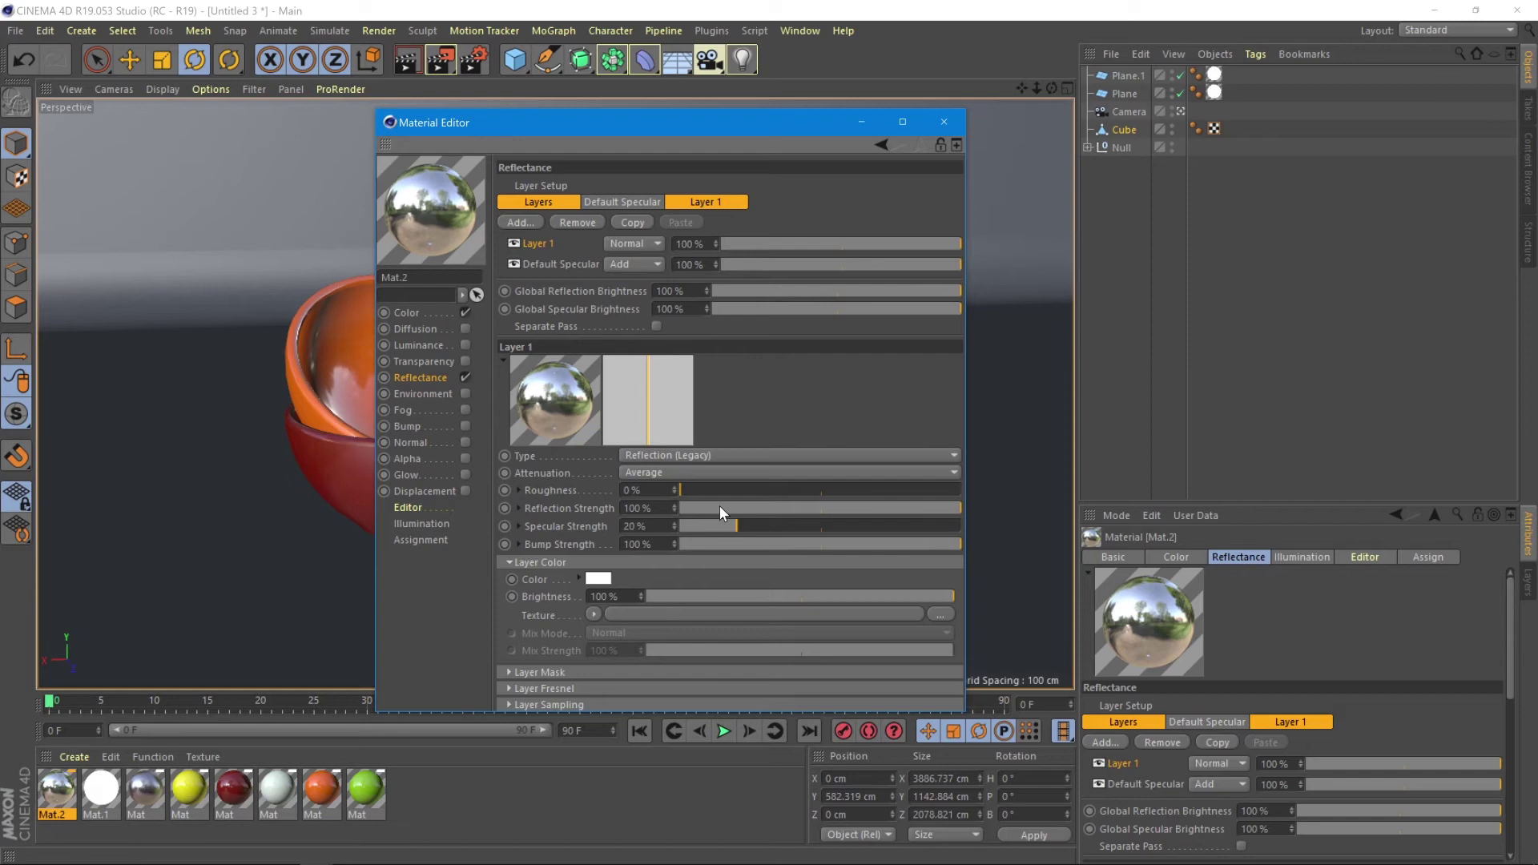
pyautogui.moveTo(828, 510); pyautogui.dragTo(783, 507)
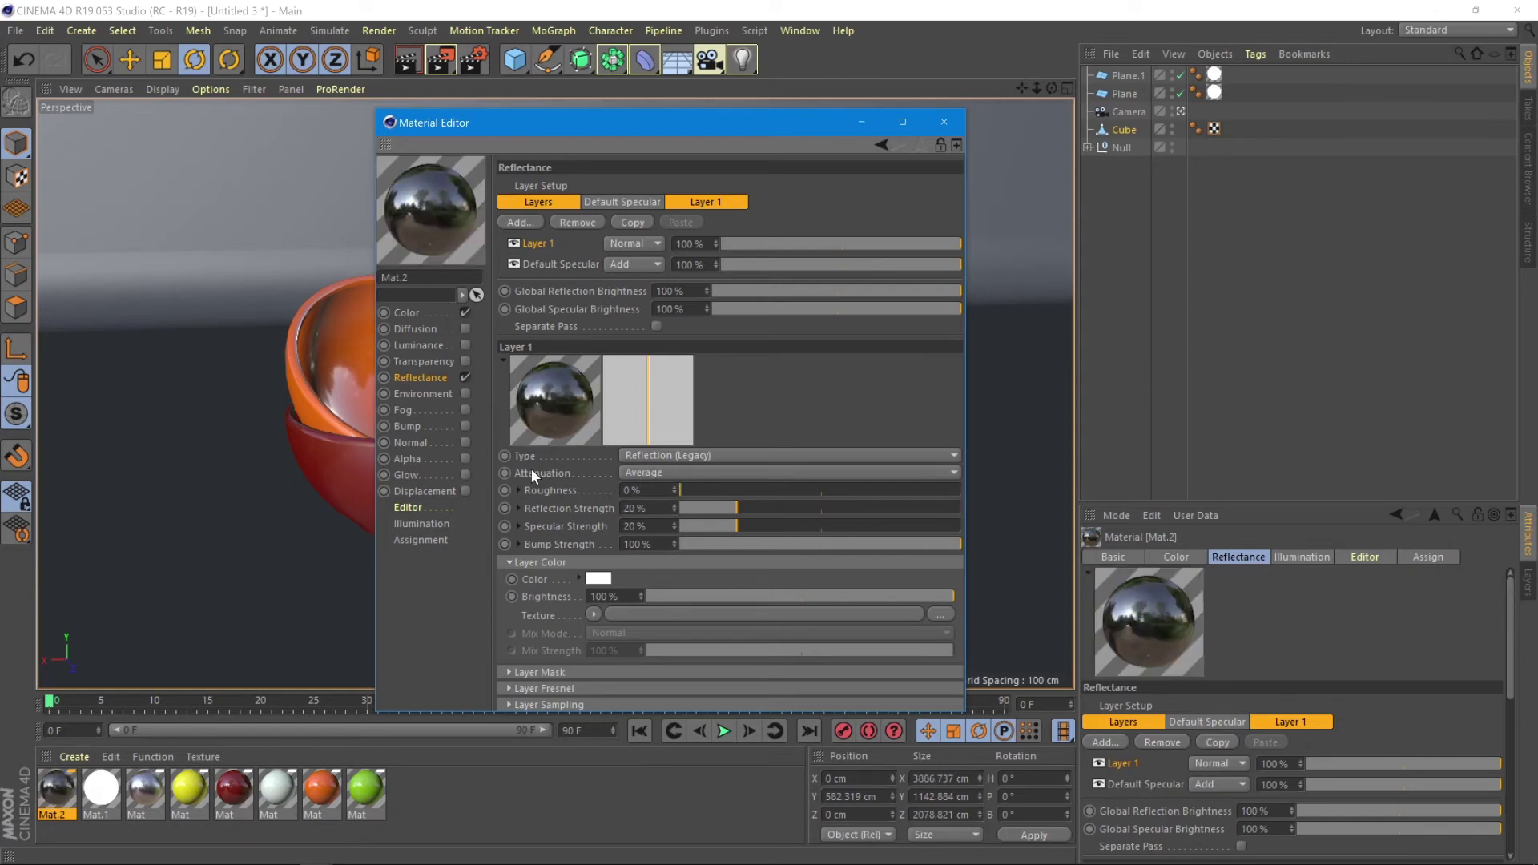
pyautogui.click(637, 471)
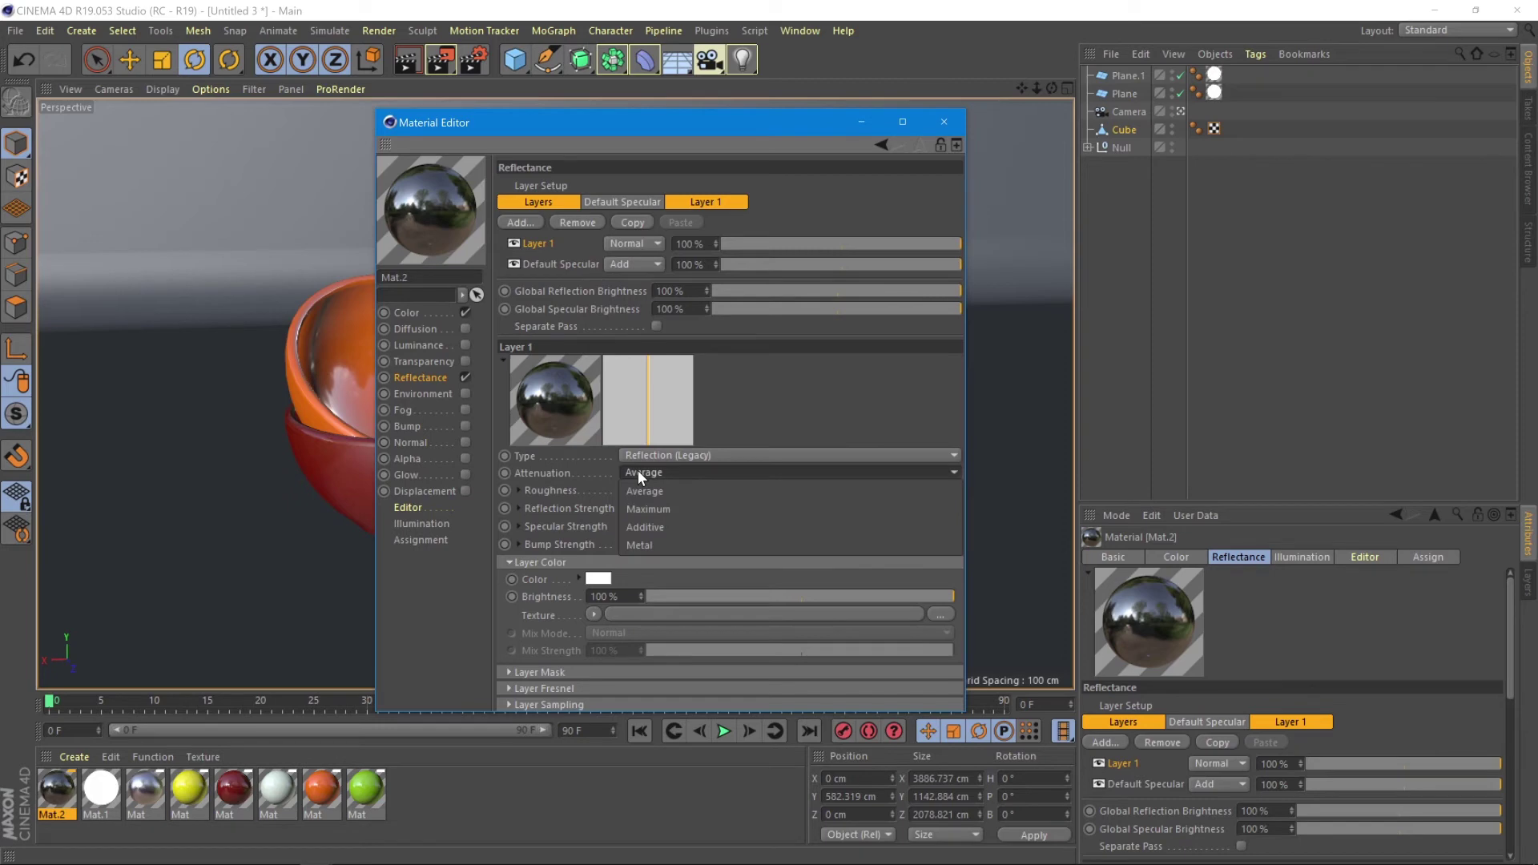
pyautogui.click(657, 525)
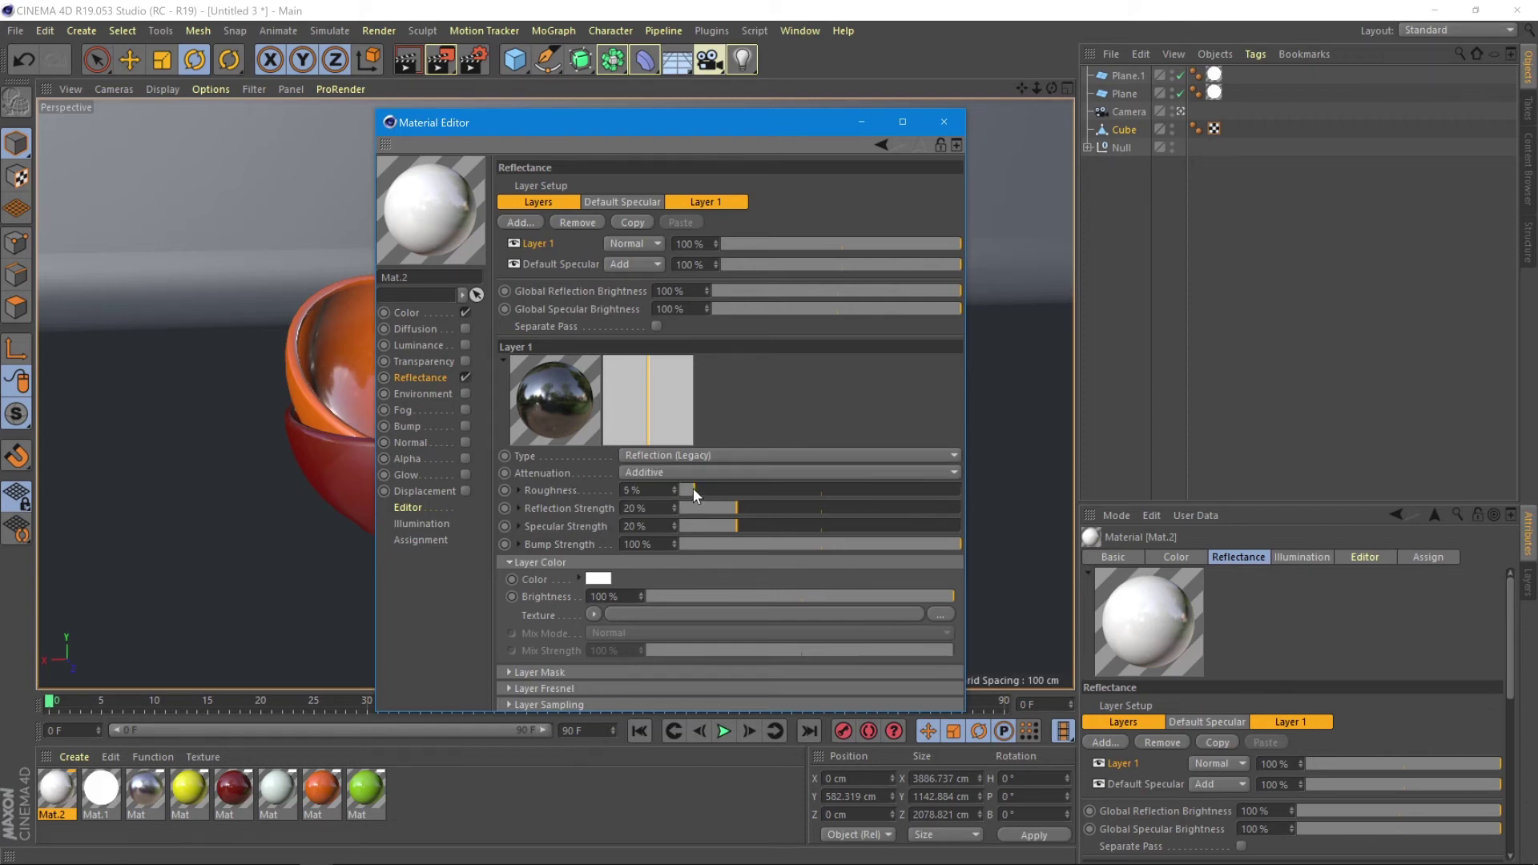
pyautogui.moveTo(704, 489); pyautogui.dragTo(709, 490)
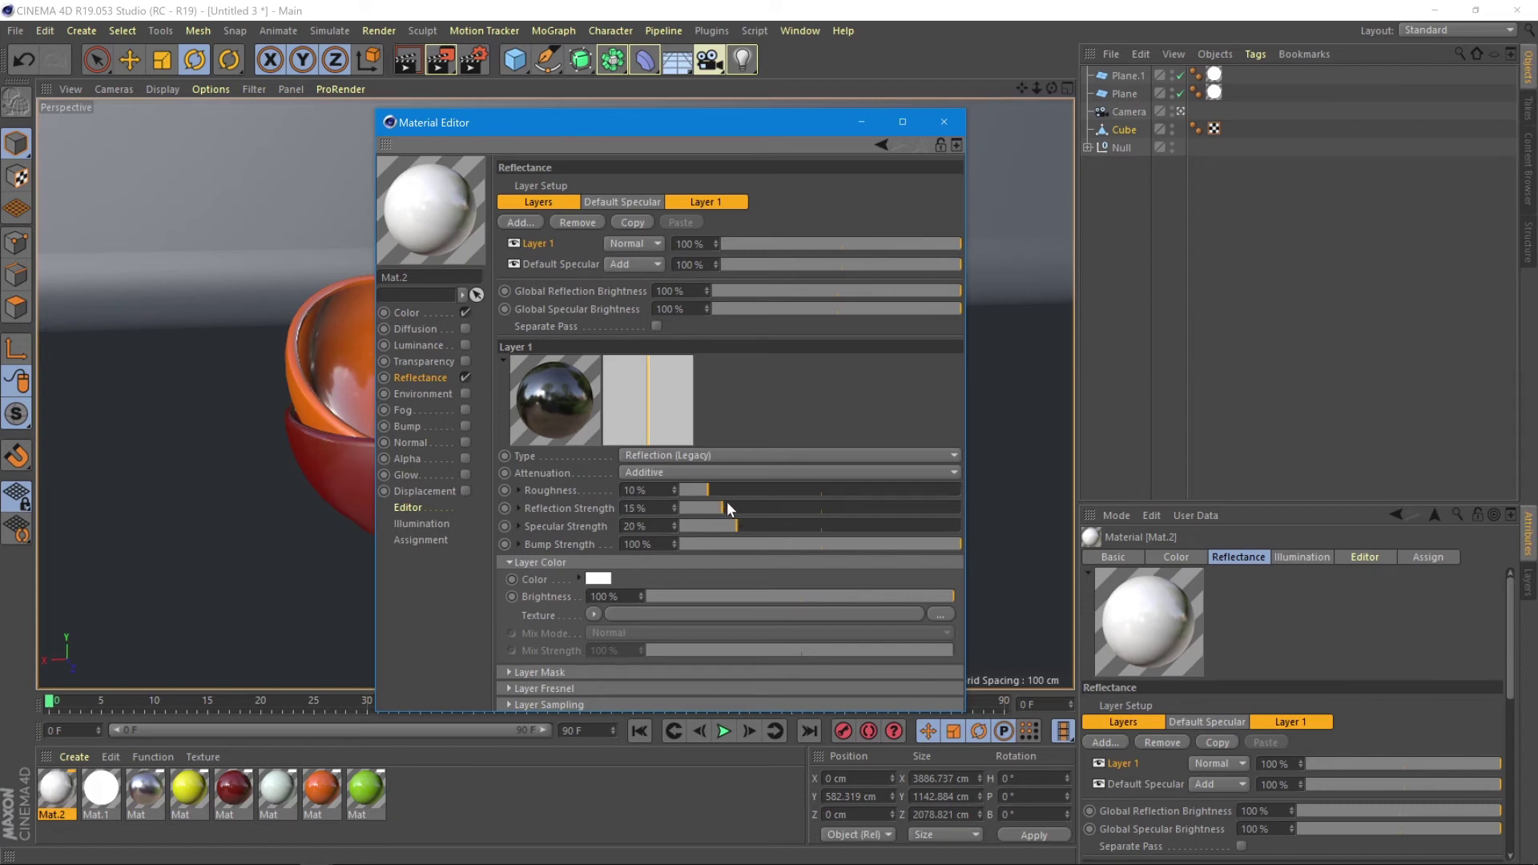
pyautogui.click(945, 122)
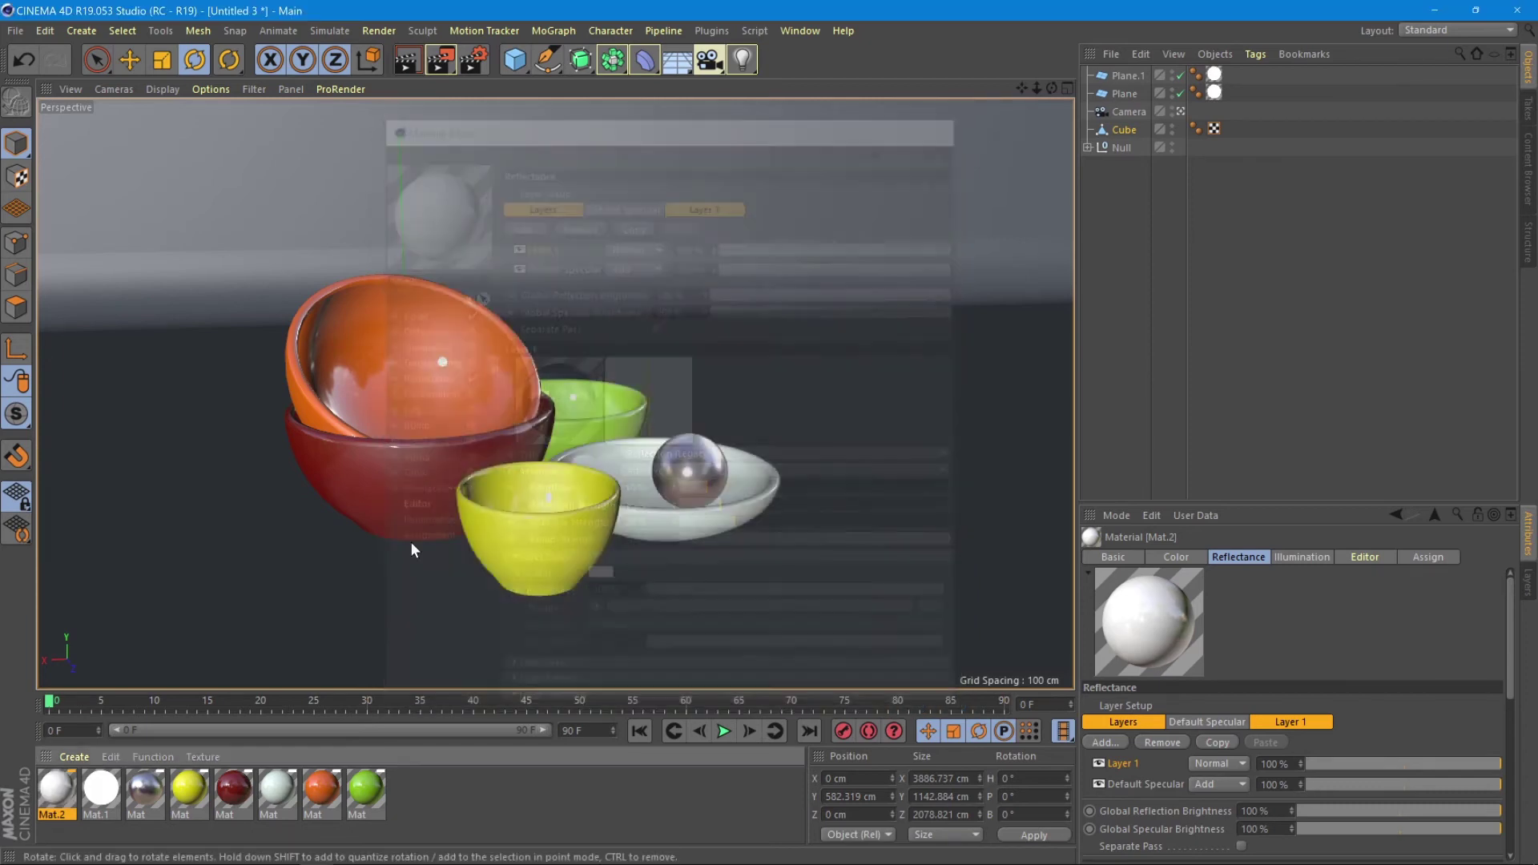
# Apply the white material to the curved backdrop and test-render the camera view.
pyautogui.moveTo(56, 789); pyautogui.dragTo(793, 356)
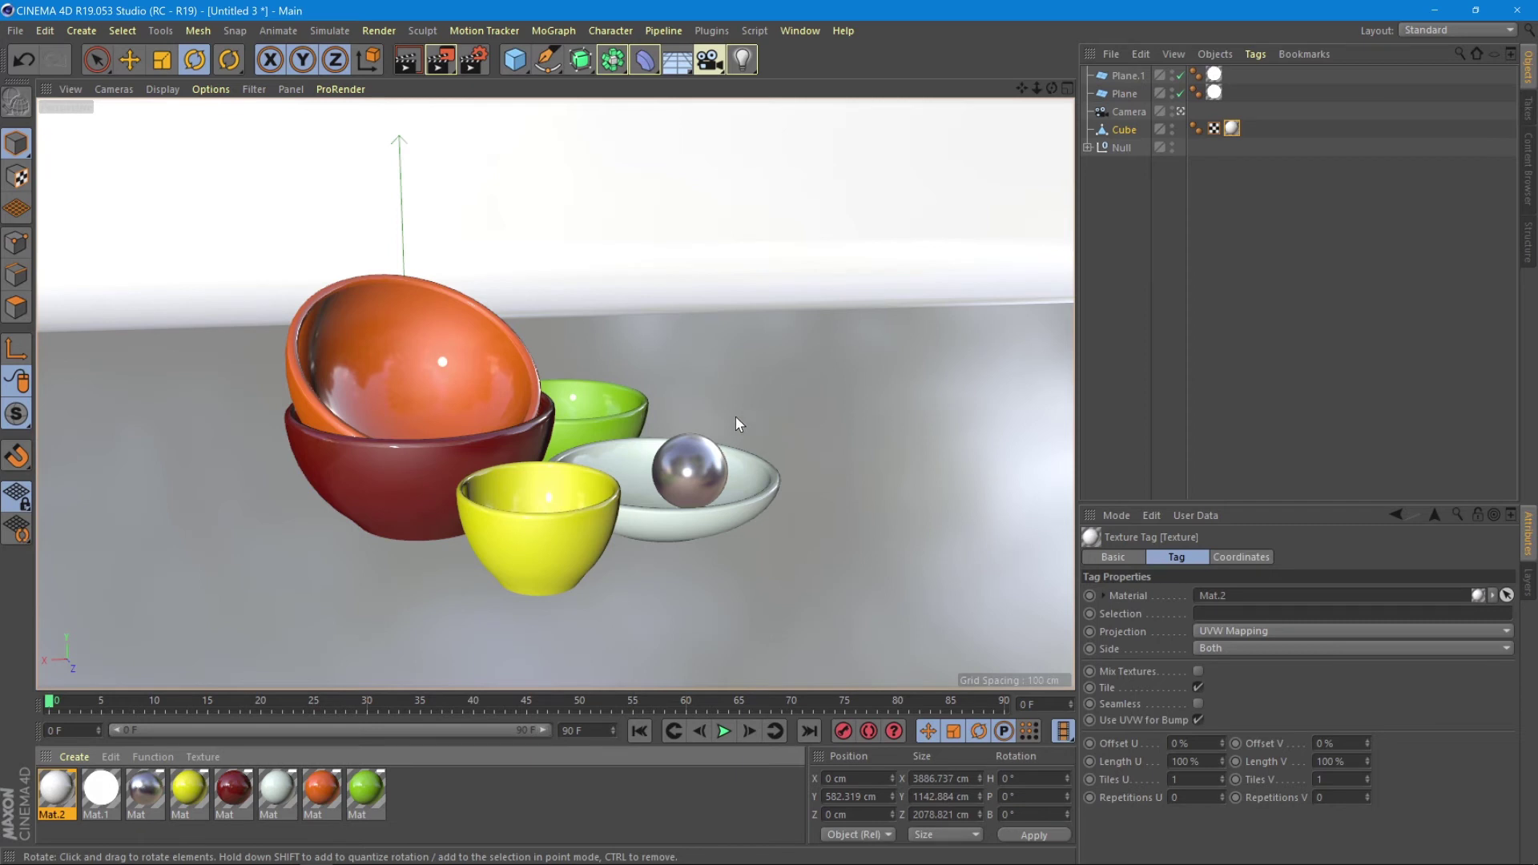
pyautogui.hotkey('ctrl', 'r')
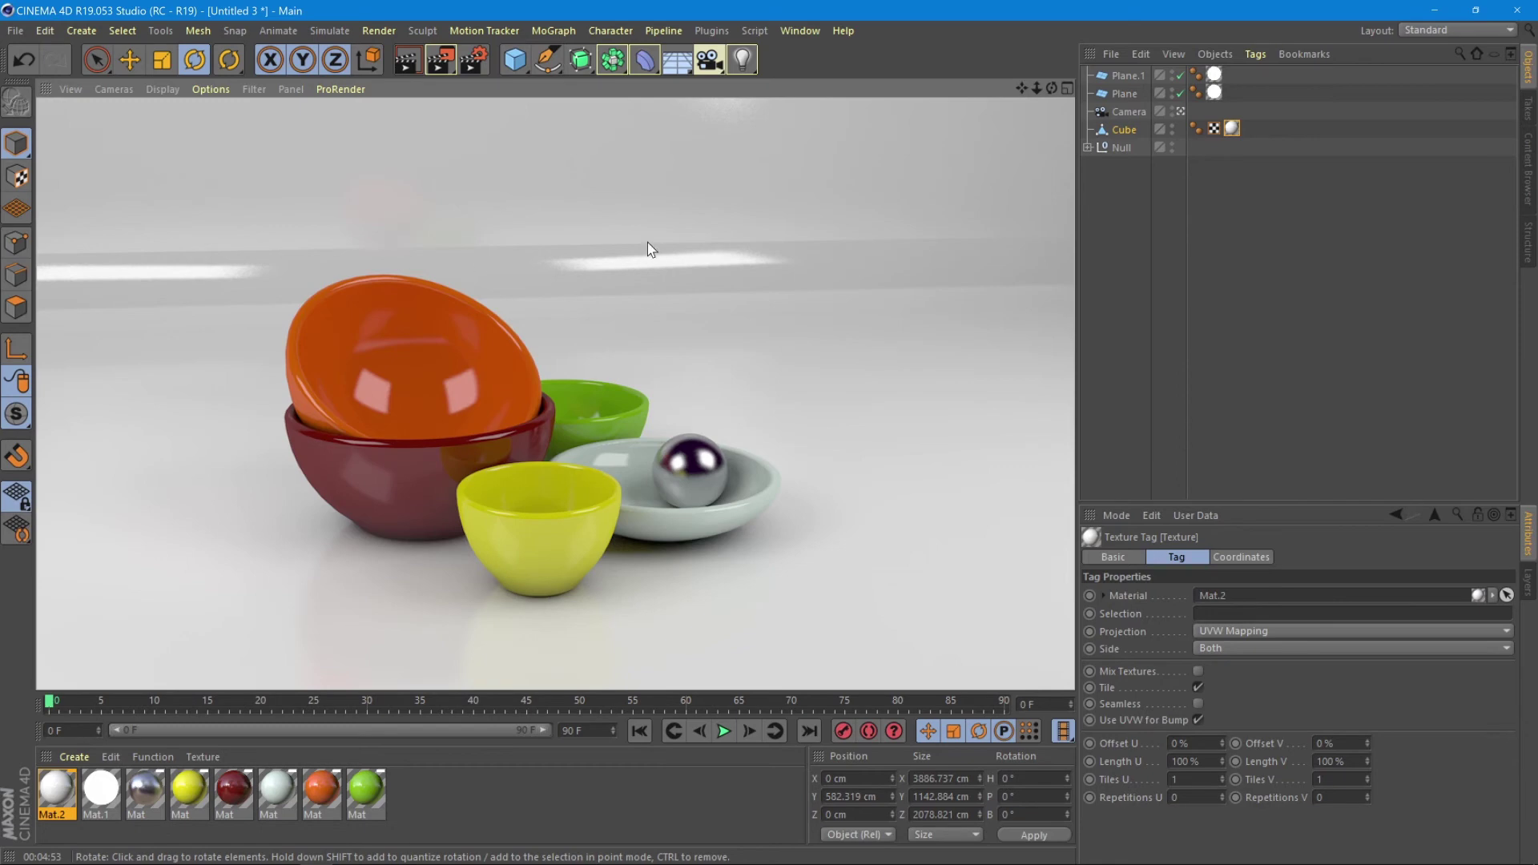
# Edit the backdrop's white material and disable its Reflectance channel.
pyautogui.doubleClick(58, 790)
pyautogui.moveTo(550, 126); pyautogui.dragTo(721, 81)
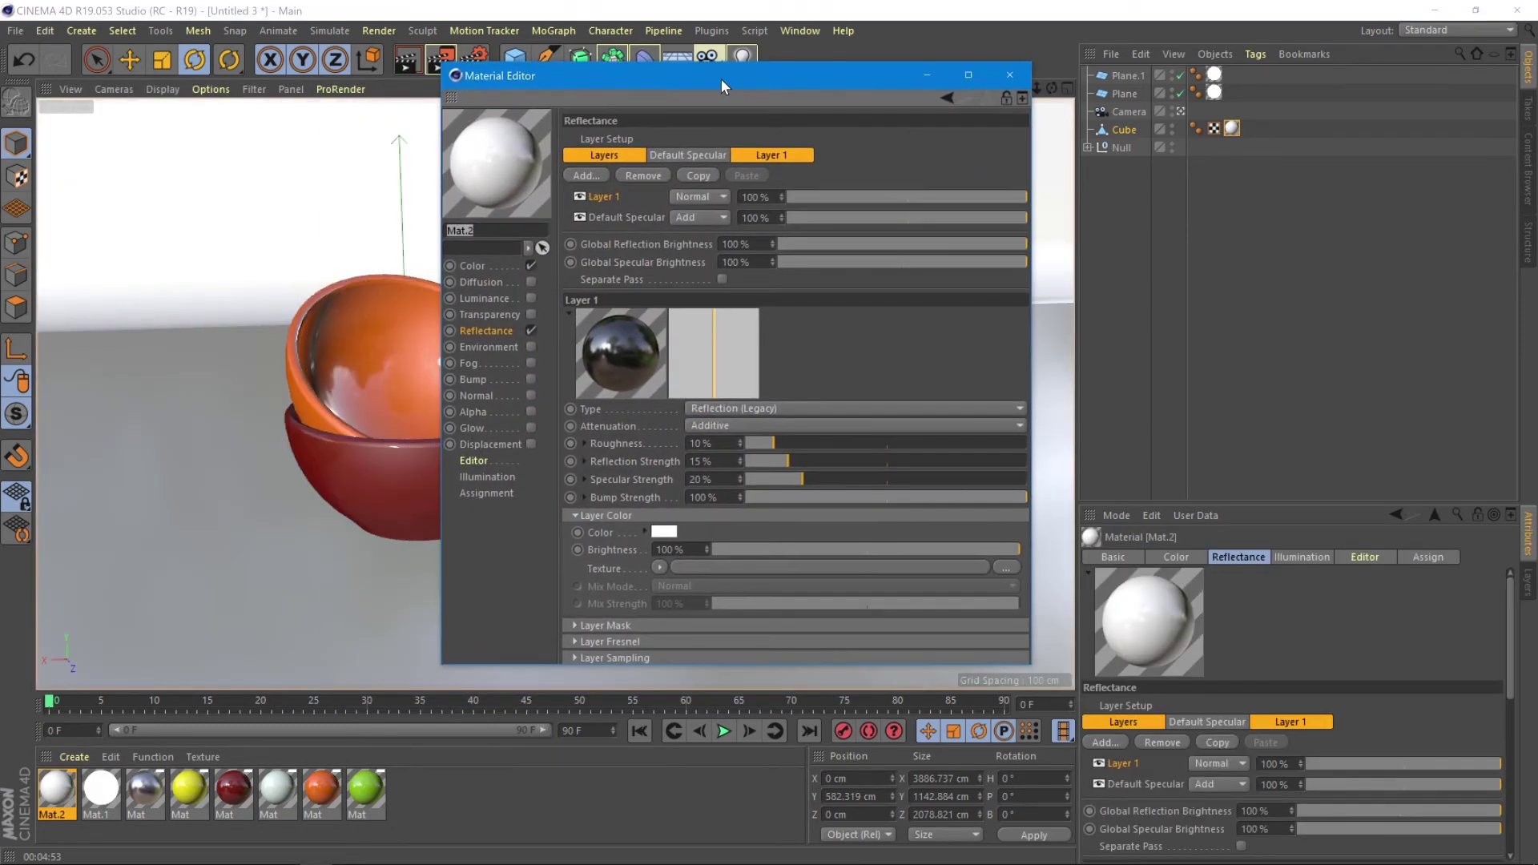
pyautogui.click(528, 330)
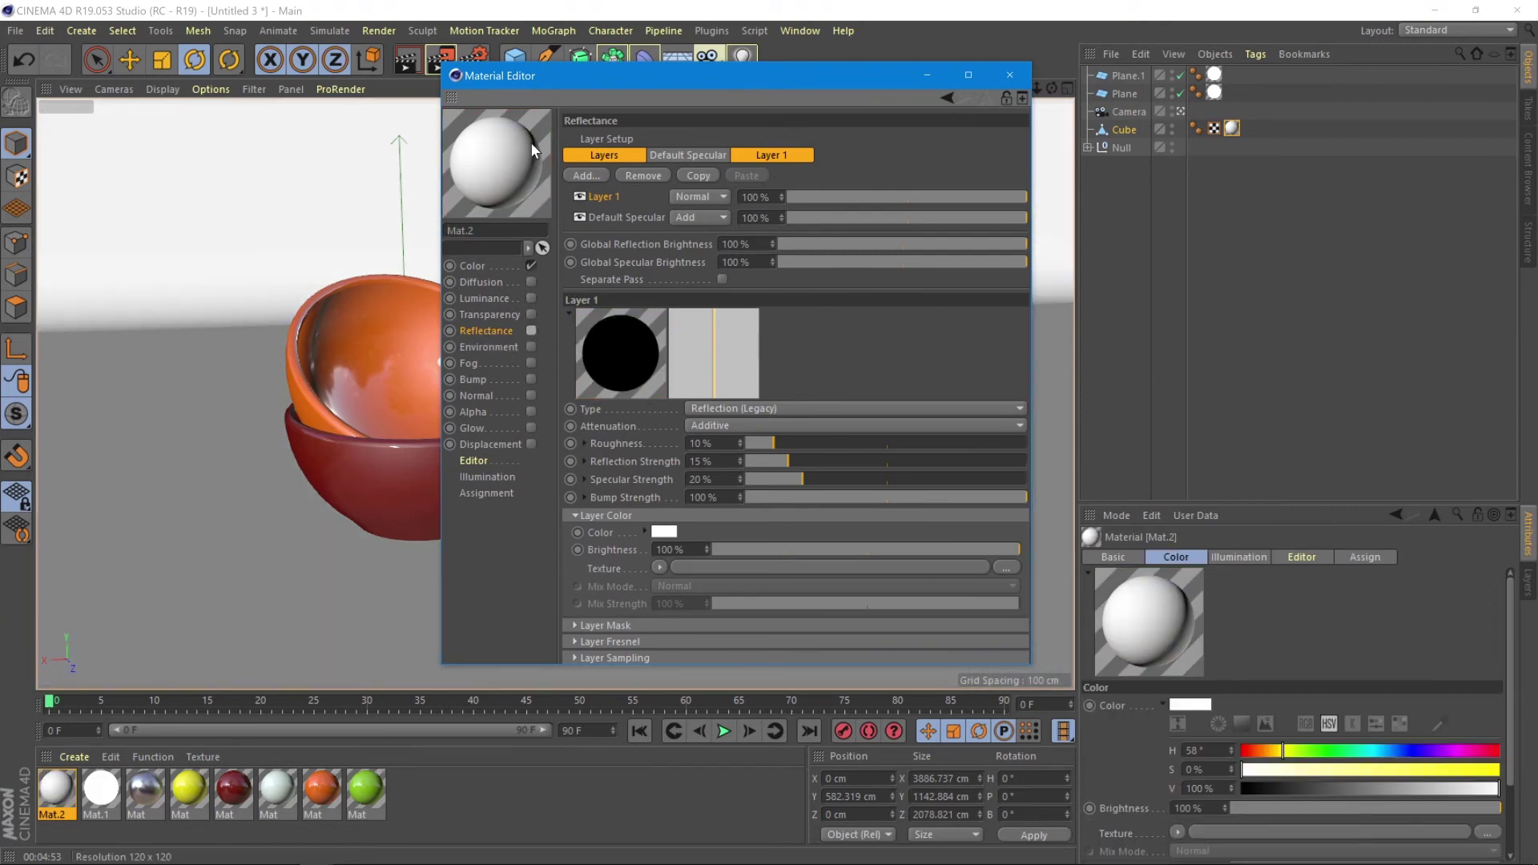
pyautogui.click(1009, 75)
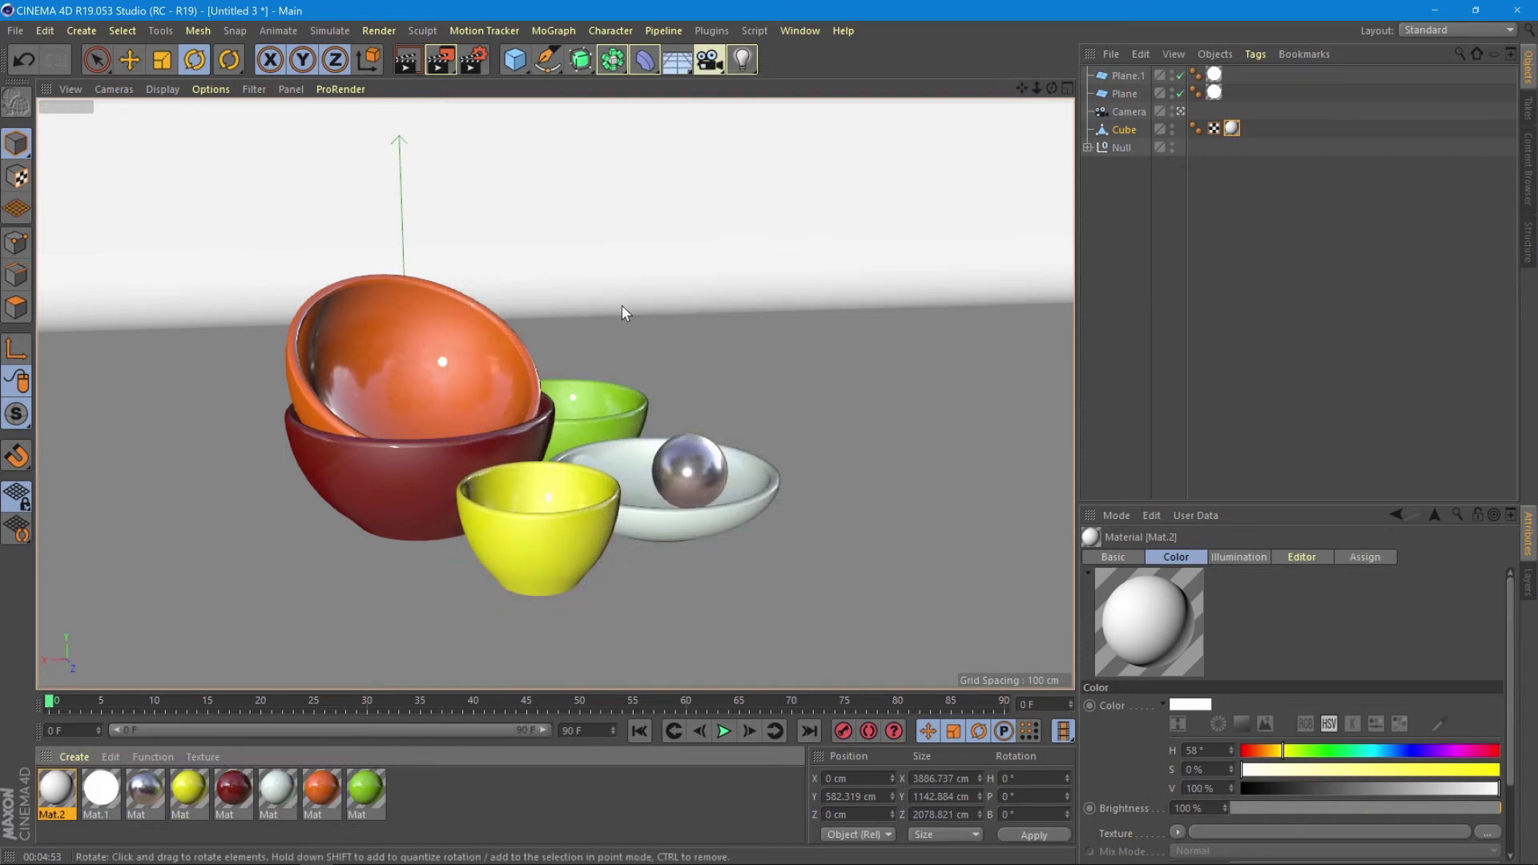
# Leave the camera view, add a spotlight and move it above the bowls to about Y 410 cm, Z 294 cm.
pyautogui.click(1180, 112)
pyautogui.click(742, 60)
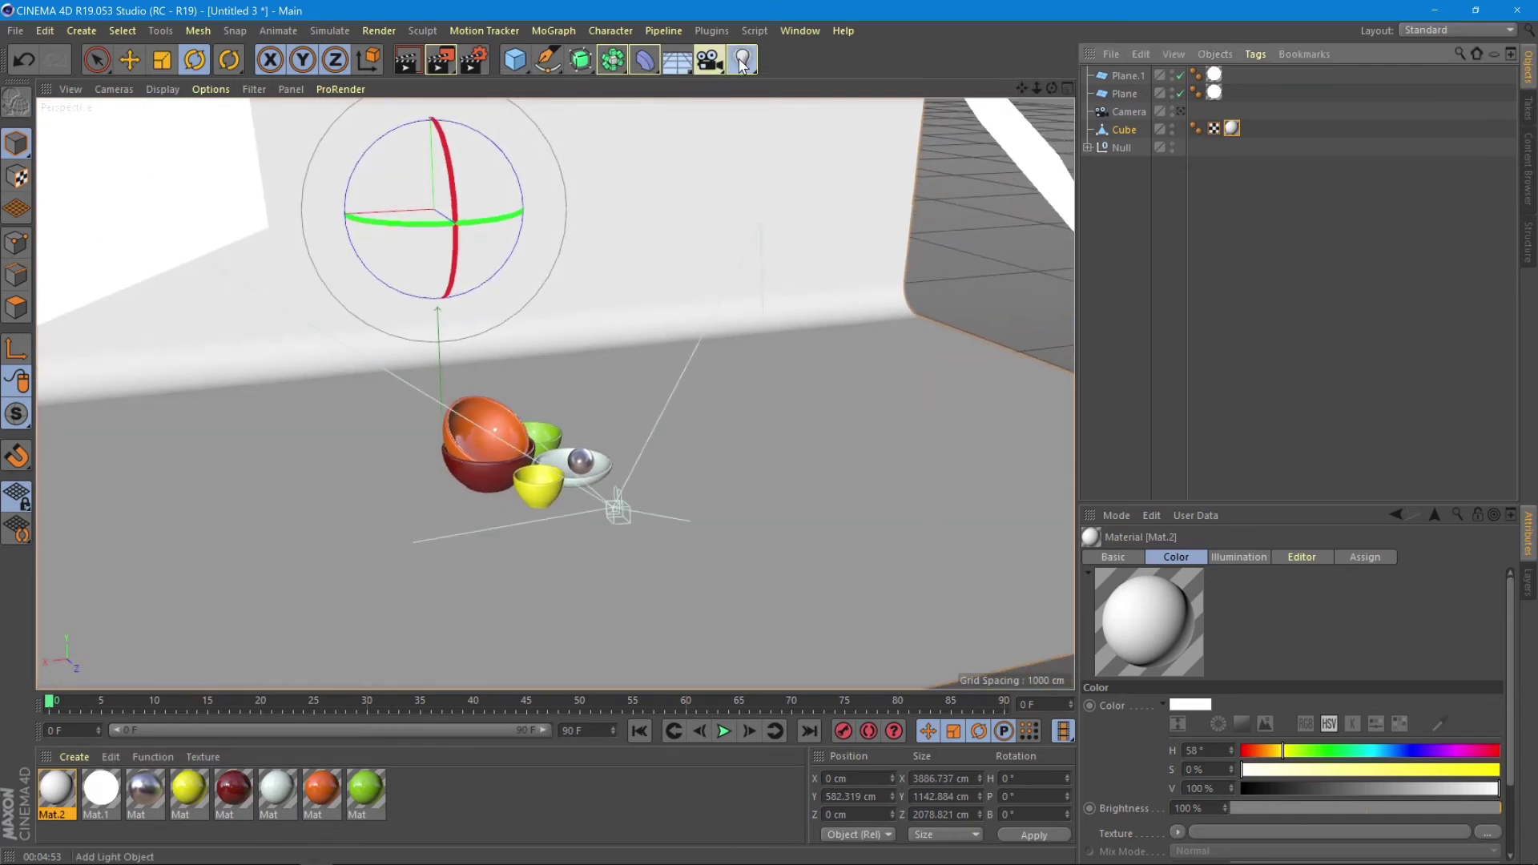
pyautogui.click(910, 84)
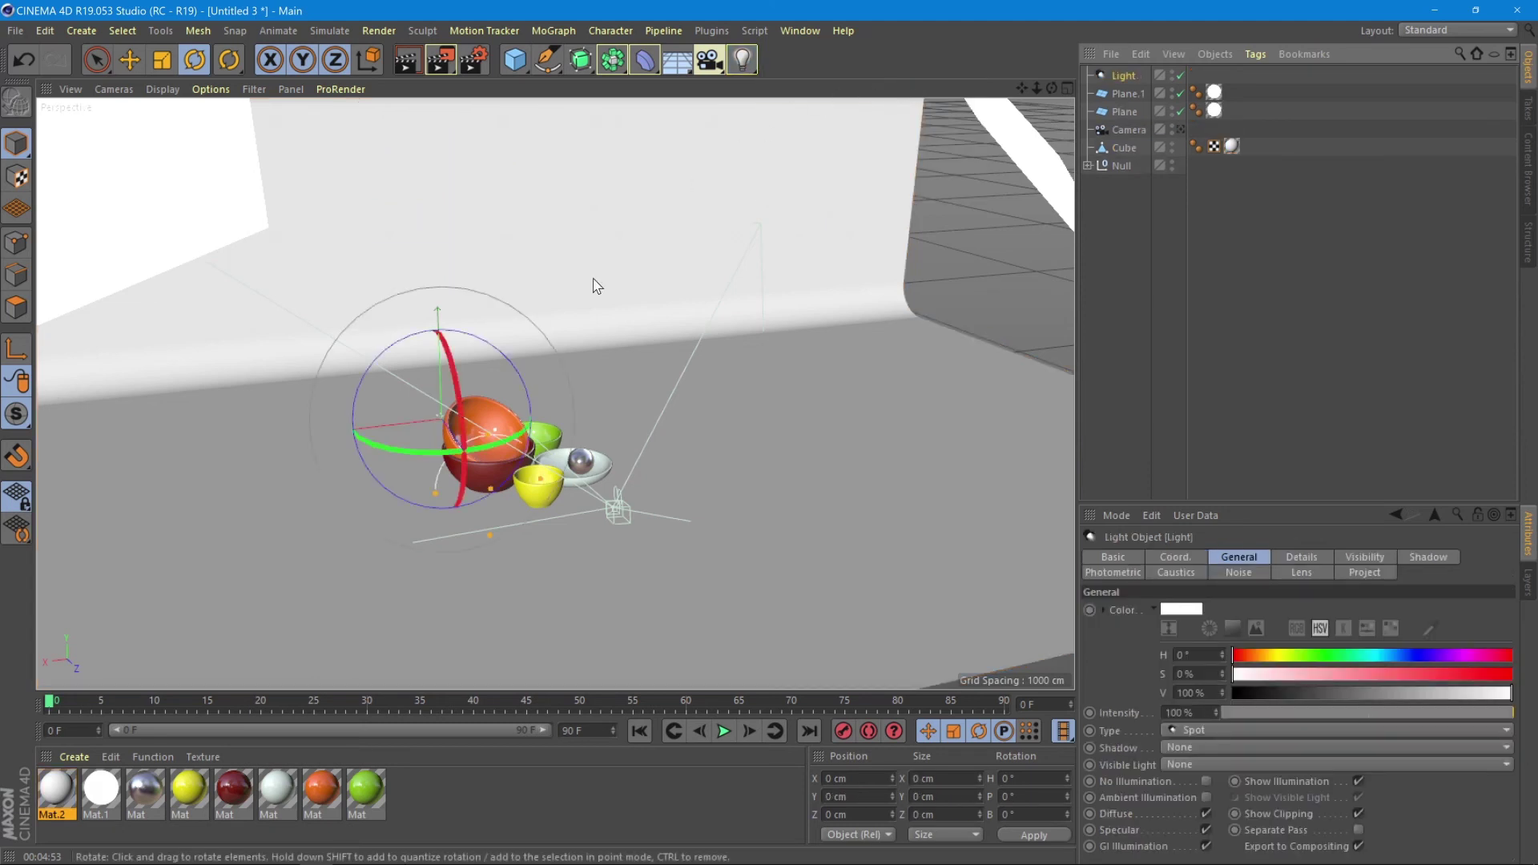
pyautogui.click(129, 59)
pyautogui.moveTo(476, 479); pyautogui.dragTo(546, 488)
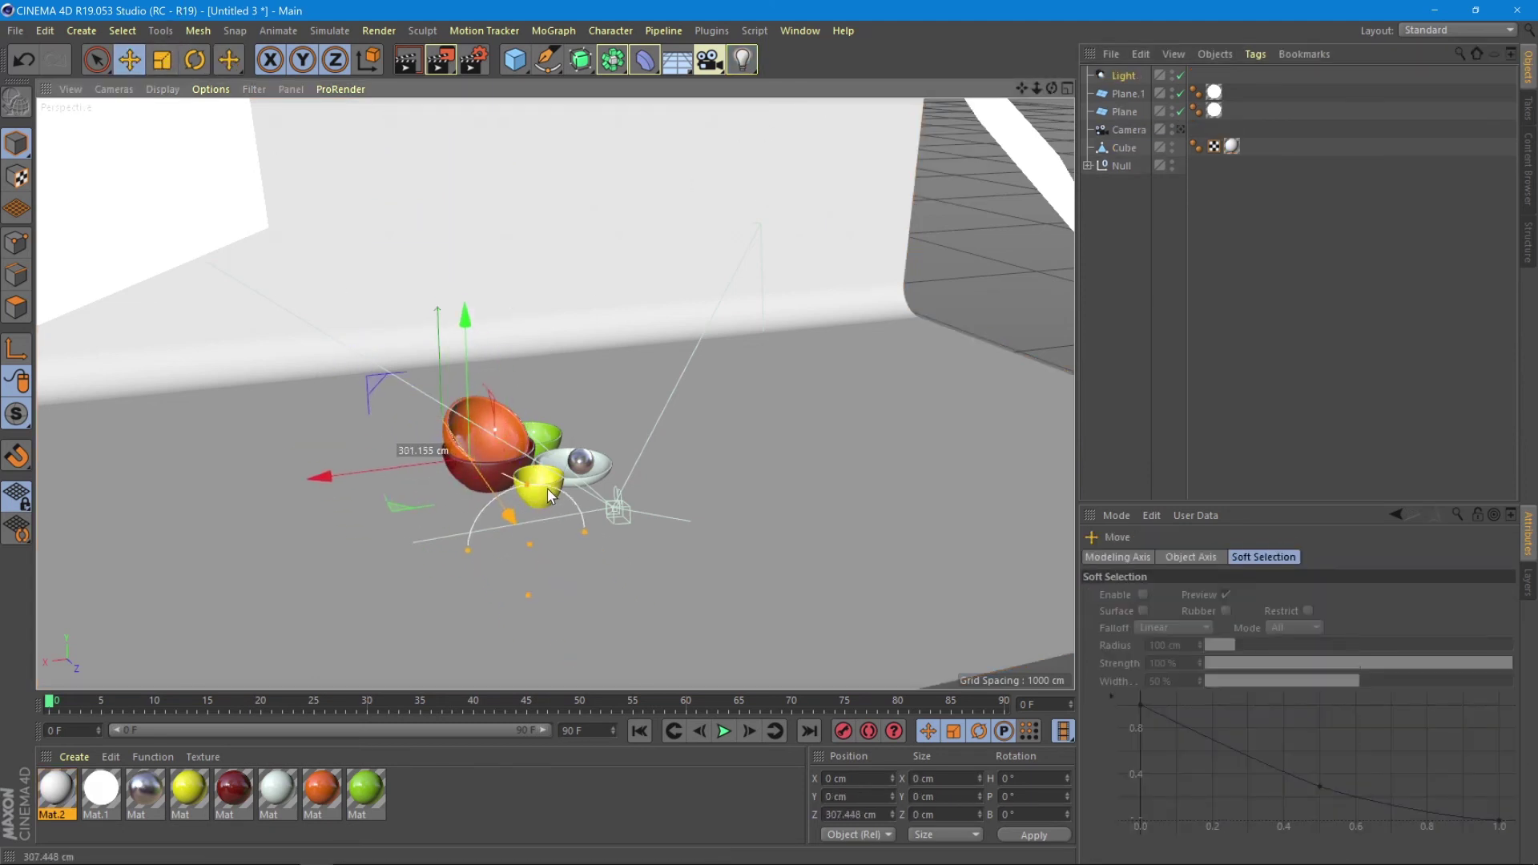
pyautogui.moveTo(455, 354); pyautogui.dragTo(361, 155)
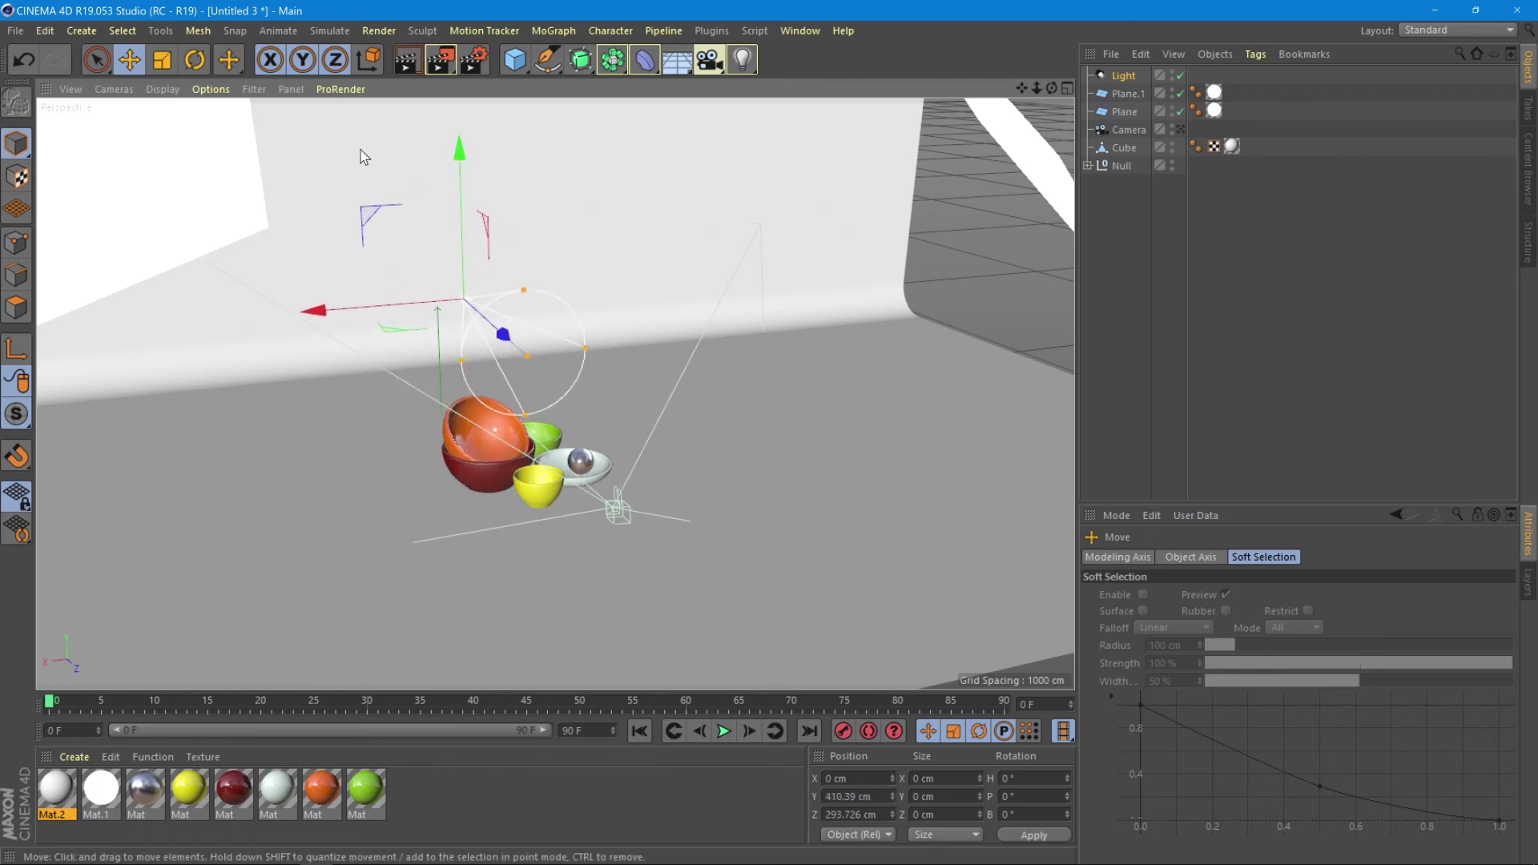
# Tilt the spotlight down to a pitch of about -102° and move it to about X -115, Y 928, Z 906 cm.
pyautogui.click(194, 60)
pyautogui.moveTo(503, 234); pyautogui.dragTo(508, 463)
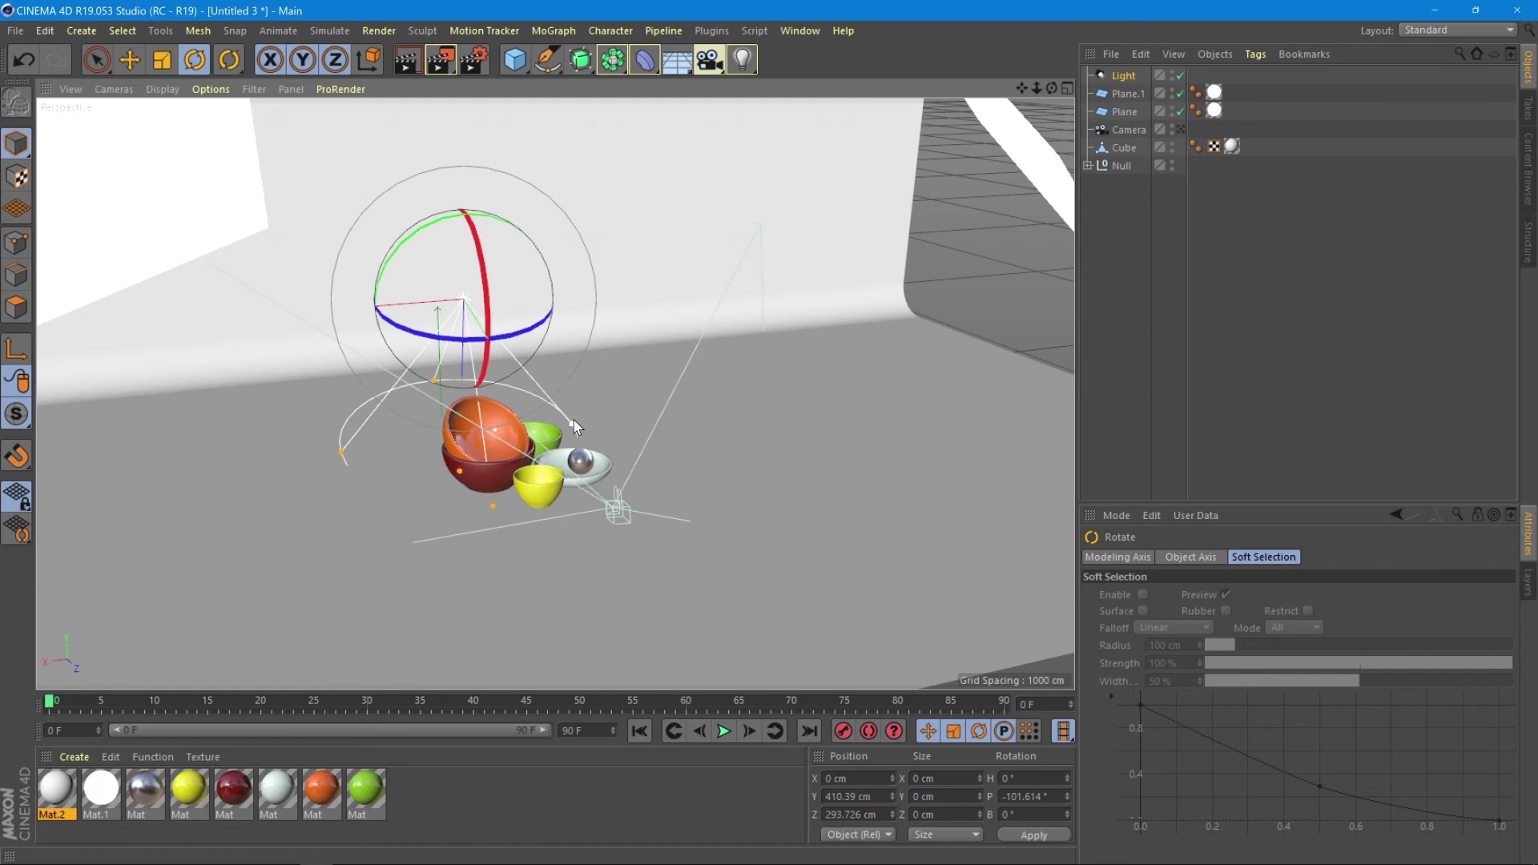
pyautogui.click(129, 61)
pyautogui.moveTo(484, 336); pyautogui.dragTo(631, 237)
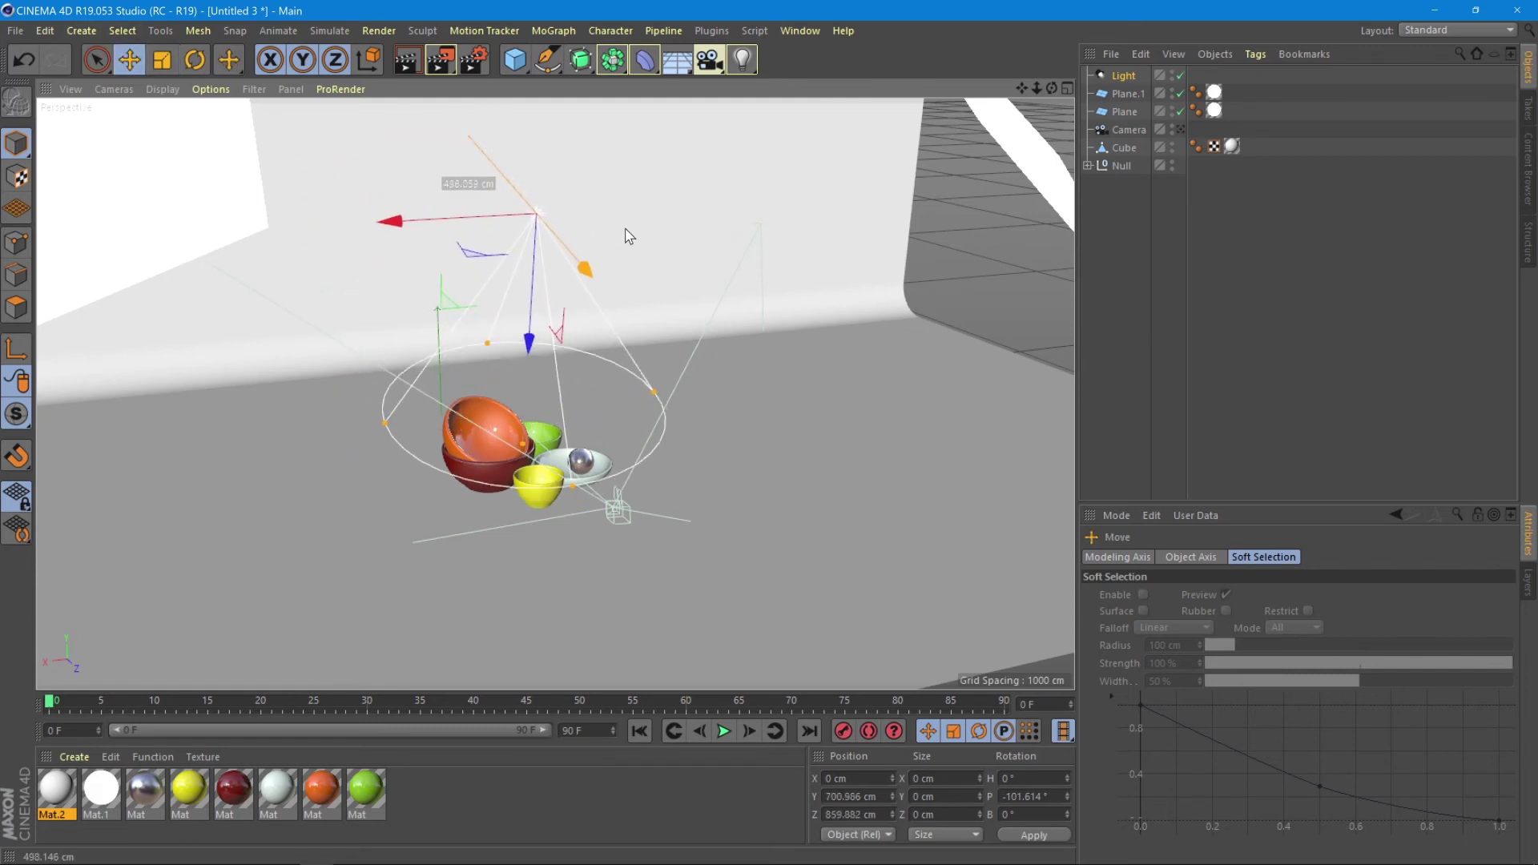
pyautogui.moveTo(450, 230); pyautogui.dragTo(528, 205)
pyautogui.moveTo(594, 336); pyautogui.dragTo(572, 420)
pyautogui.moveTo(508, 248); pyautogui.dragTo(481, 304)
# Set the spotlight's intensity to 52% and its shadow type to Shadow Maps (Soft).
pyautogui.click(1124, 77)
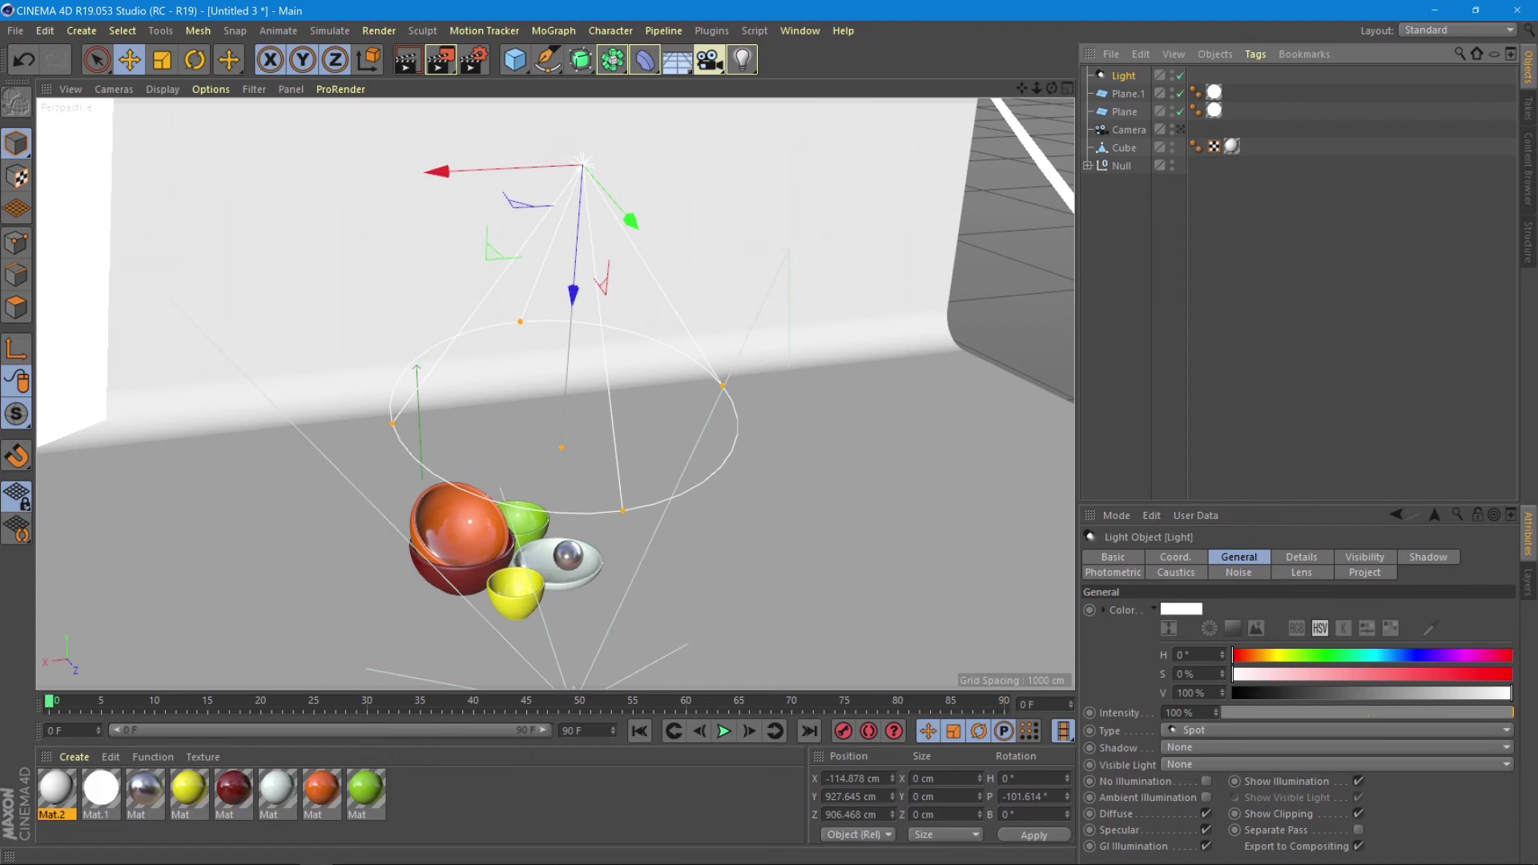
pyautogui.click(1372, 713)
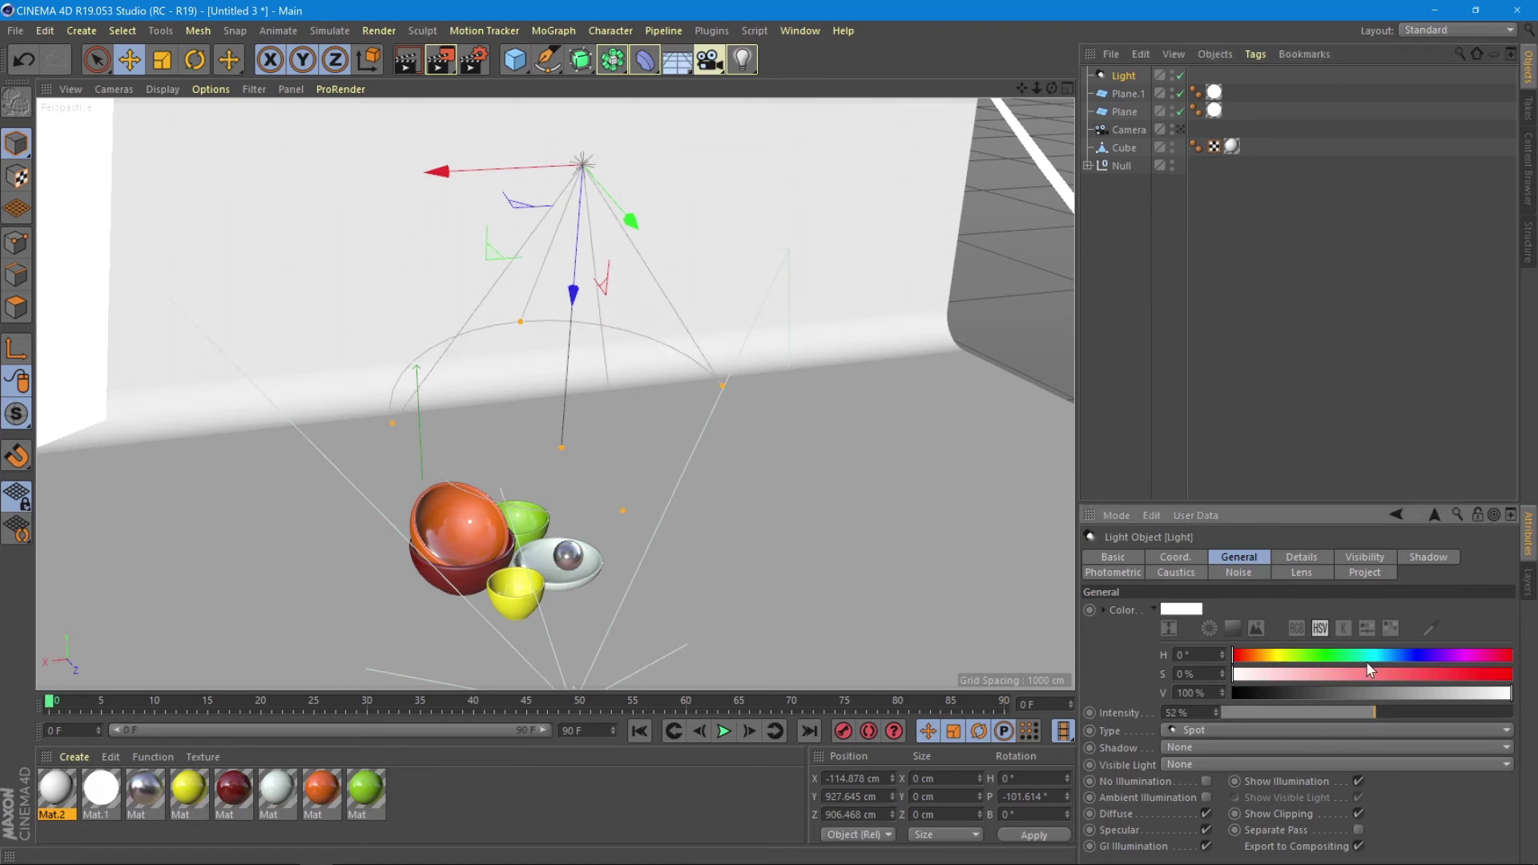
pyautogui.click(1425, 555)
pyautogui.click(1180, 610)
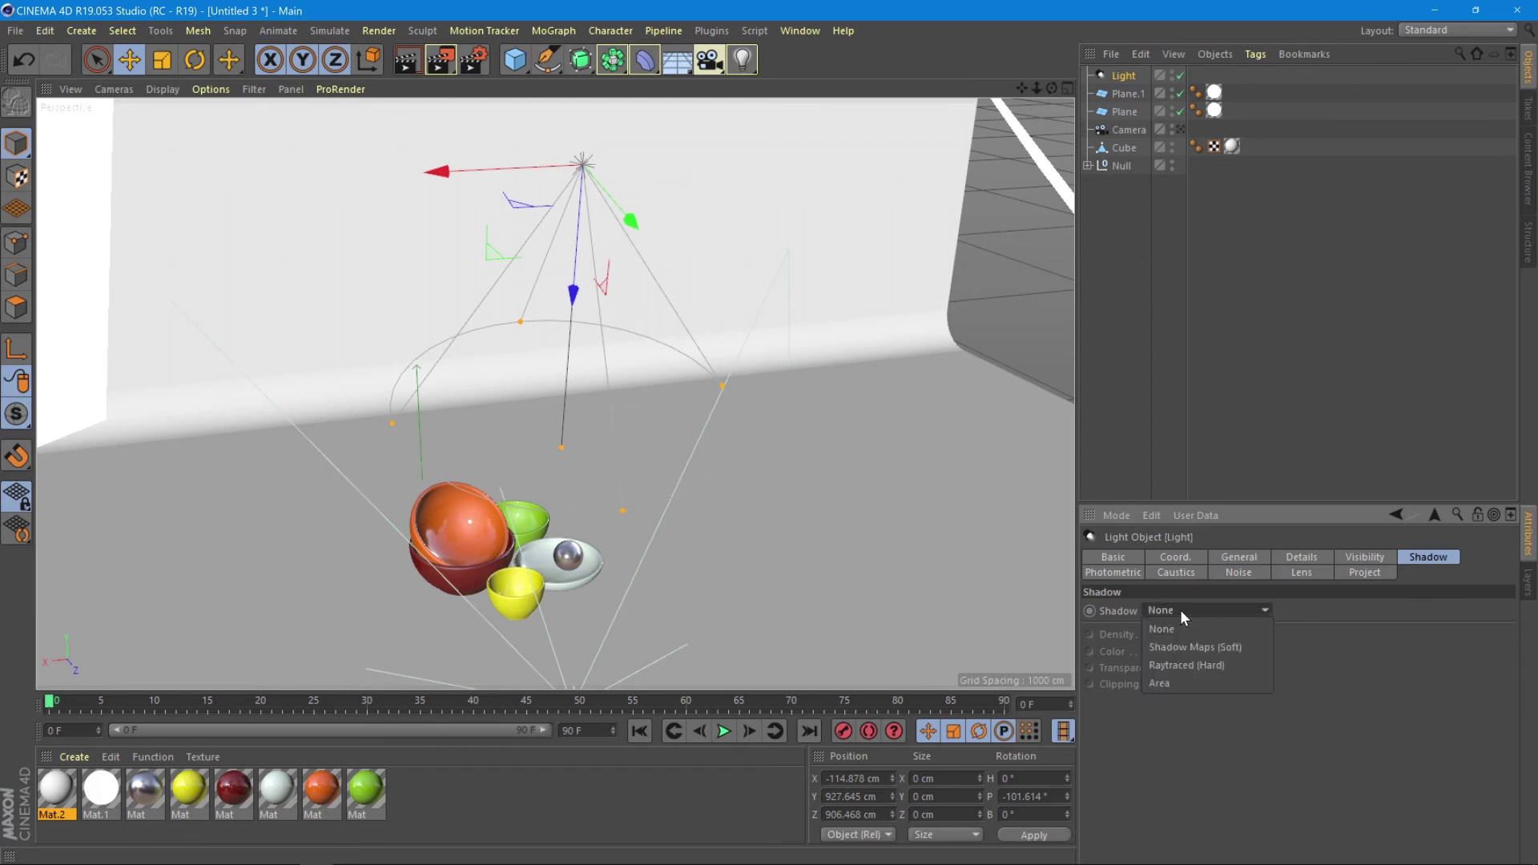
pyautogui.click(1176, 648)
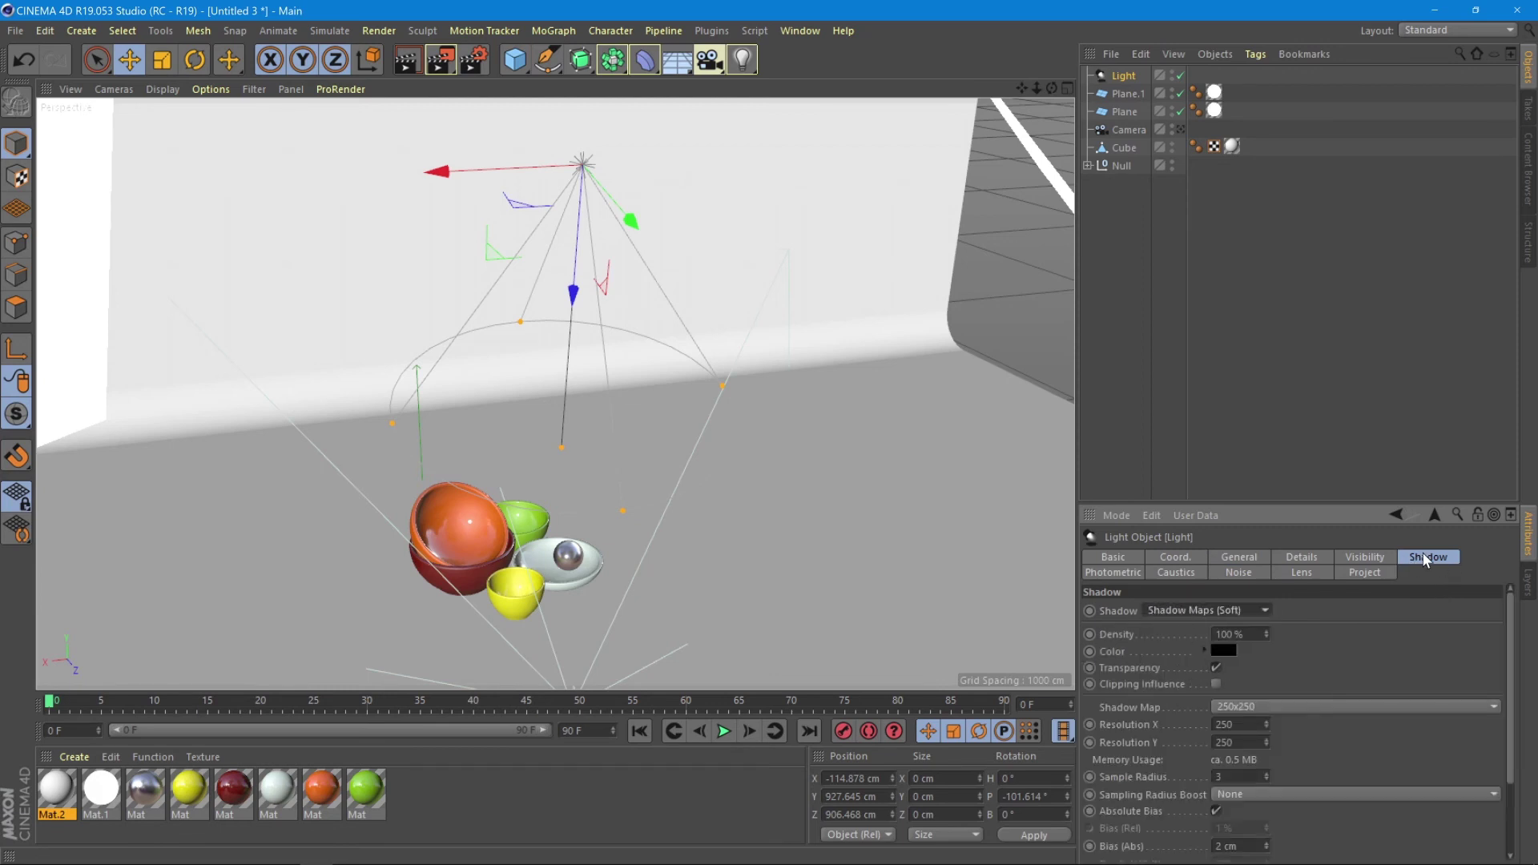
# Shift the spotlight along X to about -179 cm and rotate it to aim at the bowls, at about H 44°, P -106°, B 42°.
pyautogui.moveTo(439, 175); pyautogui.dragTo(478, 171)
pyautogui.press('r')
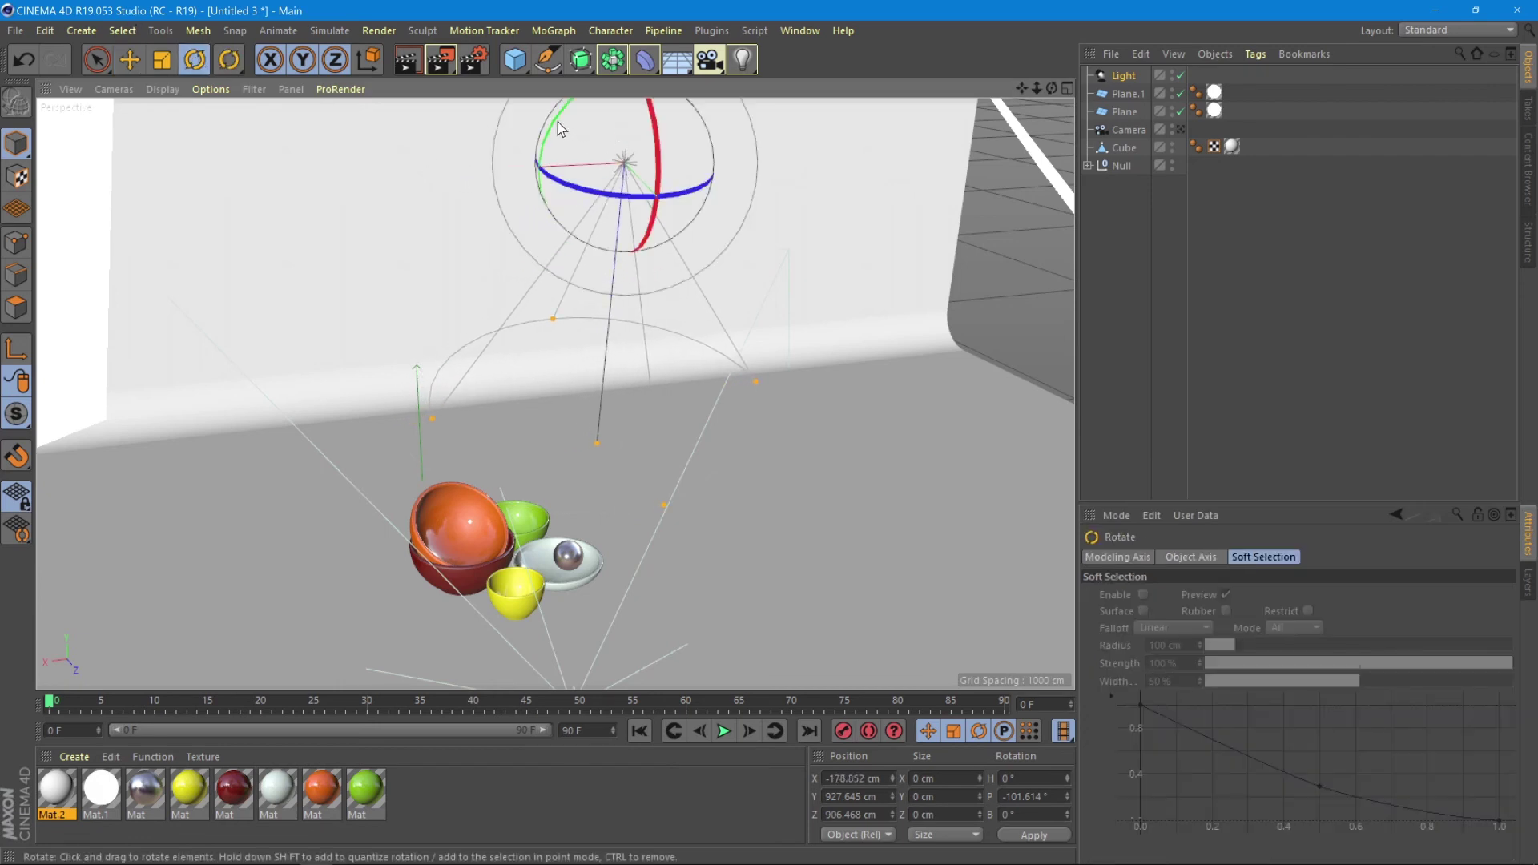
pyautogui.moveTo(562, 130)
pyautogui.mouseDown()
pyautogui.moveTo(545, 124)
pyautogui.moveTo(577, 112)
pyautogui.mouseUp()
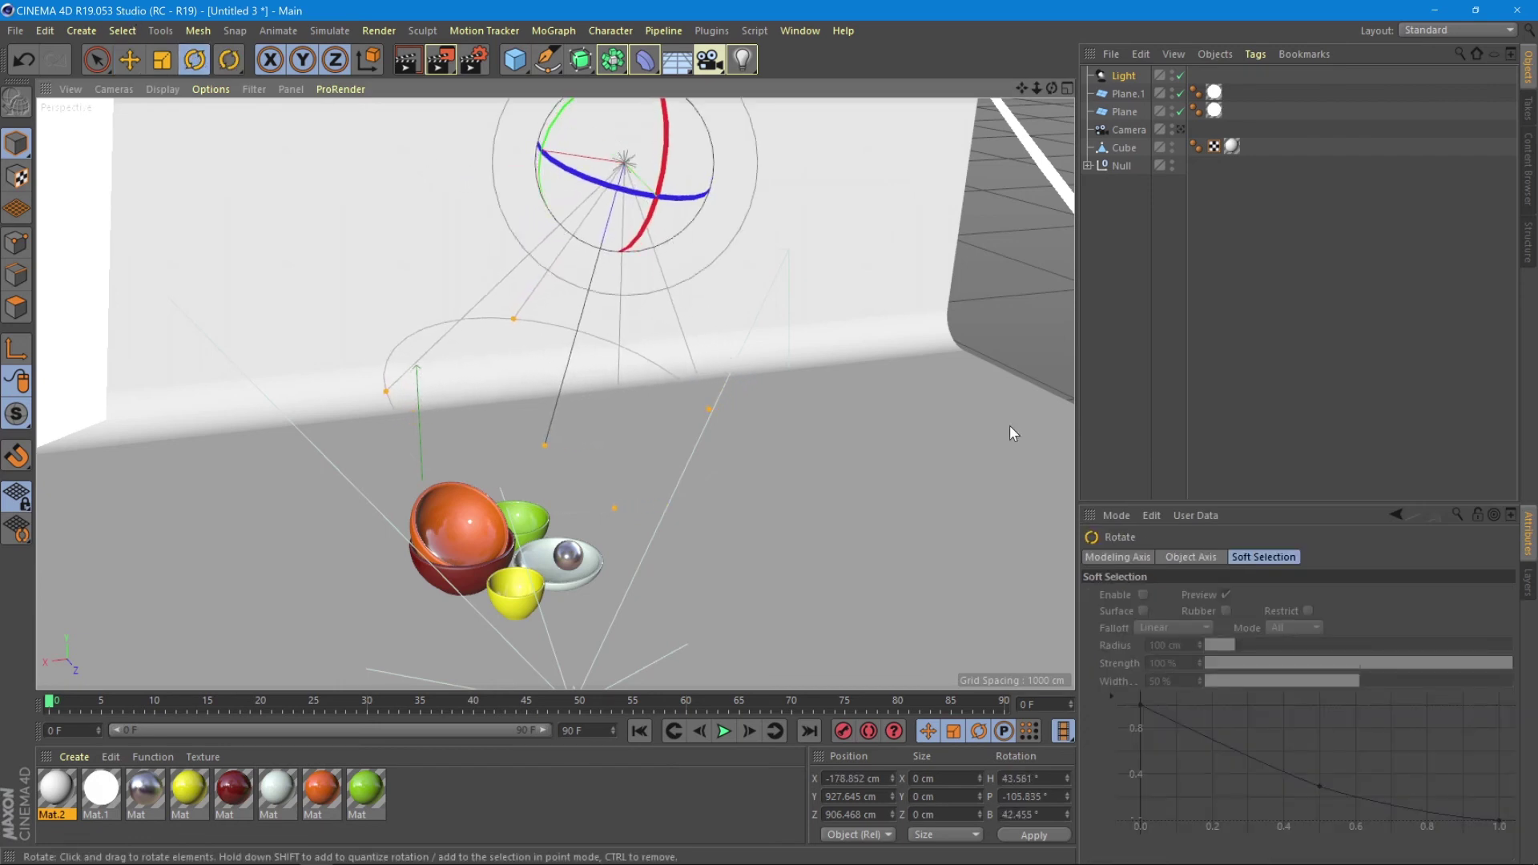
# Give the spotlight a warm color with hue 43° and saturation 26%.
pyautogui.click(1122, 75)
pyautogui.click(1227, 556)
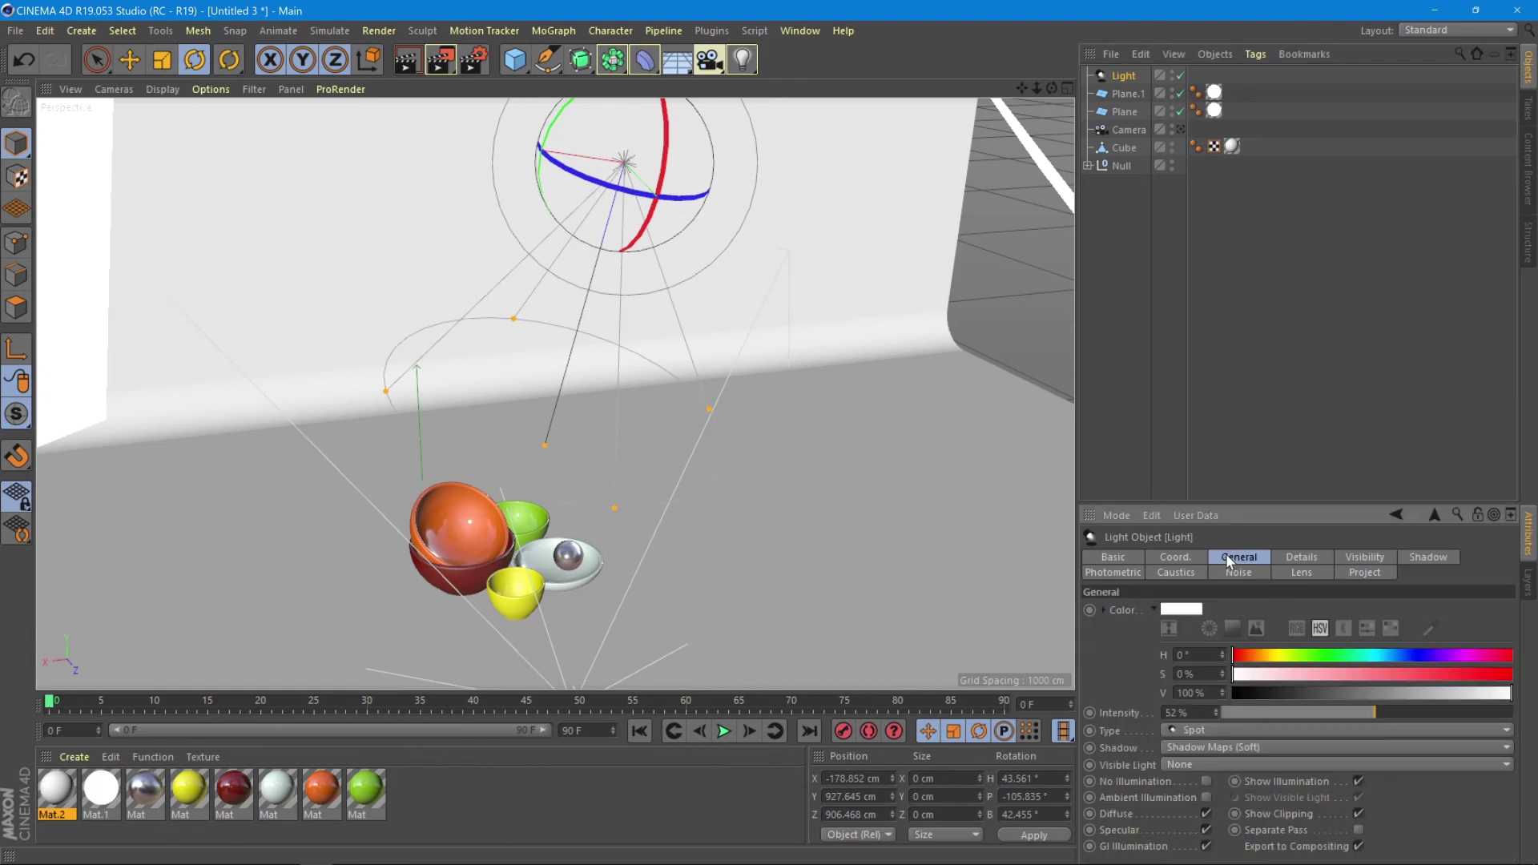
pyautogui.click(1266, 655)
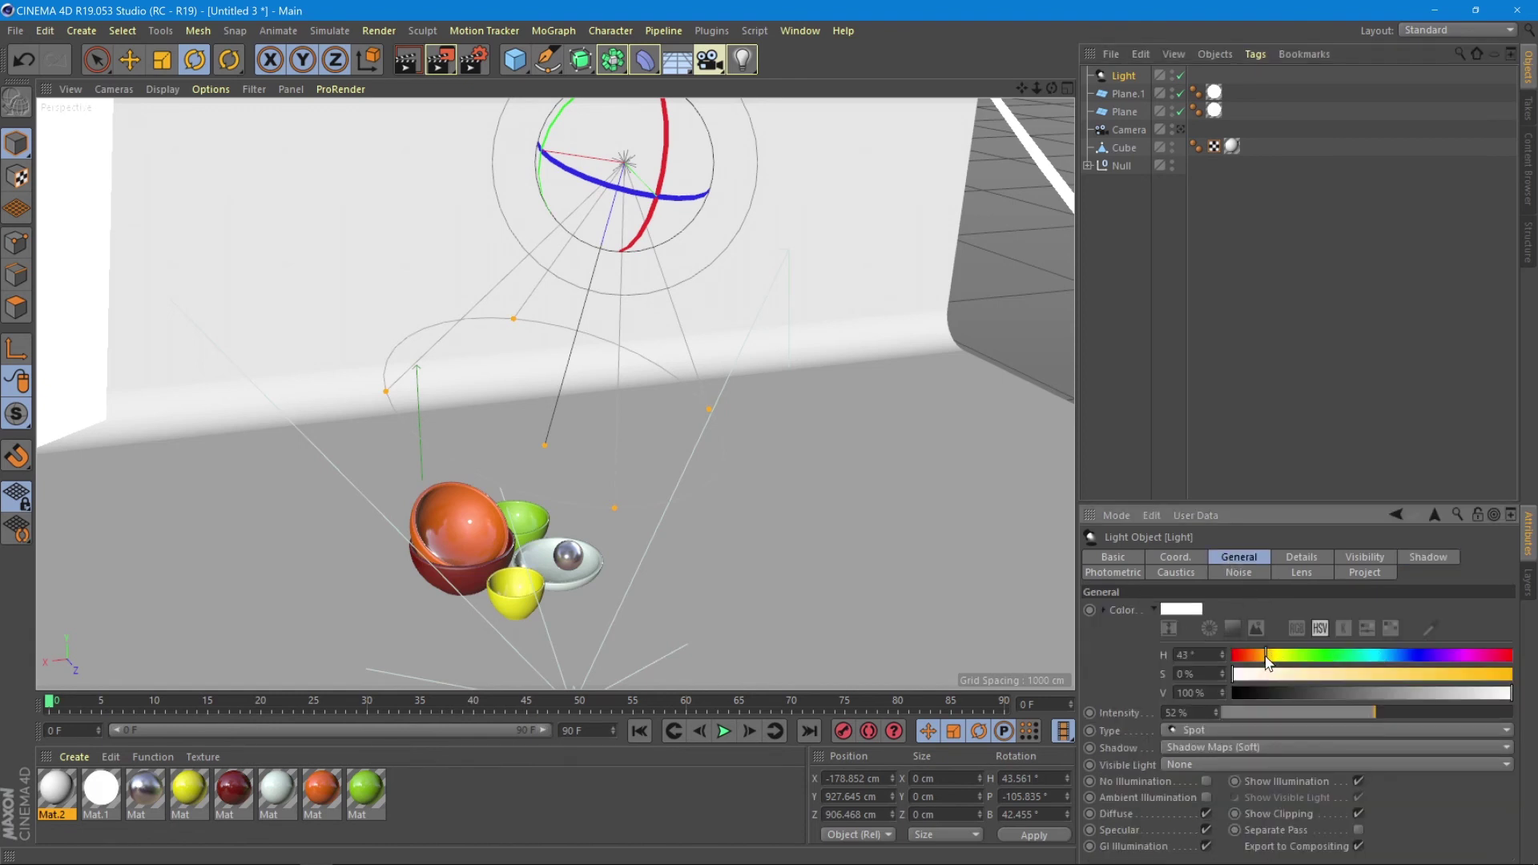
pyautogui.click(1297, 675)
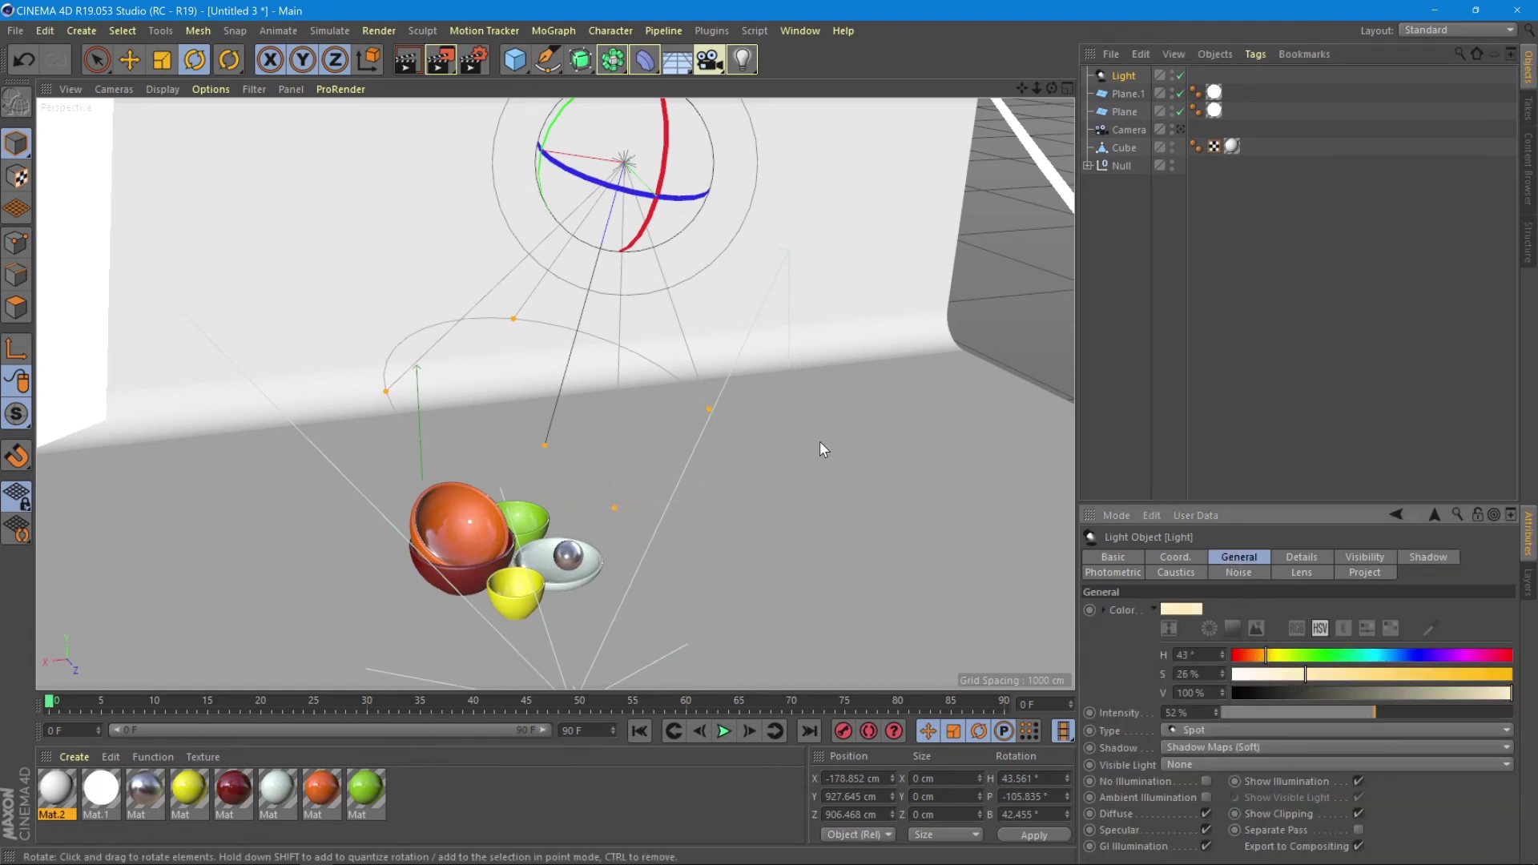
# Return to the scene camera's view and reframe the bowls from a slightly higher angle.
pyautogui.scroll(10, 489, 540)
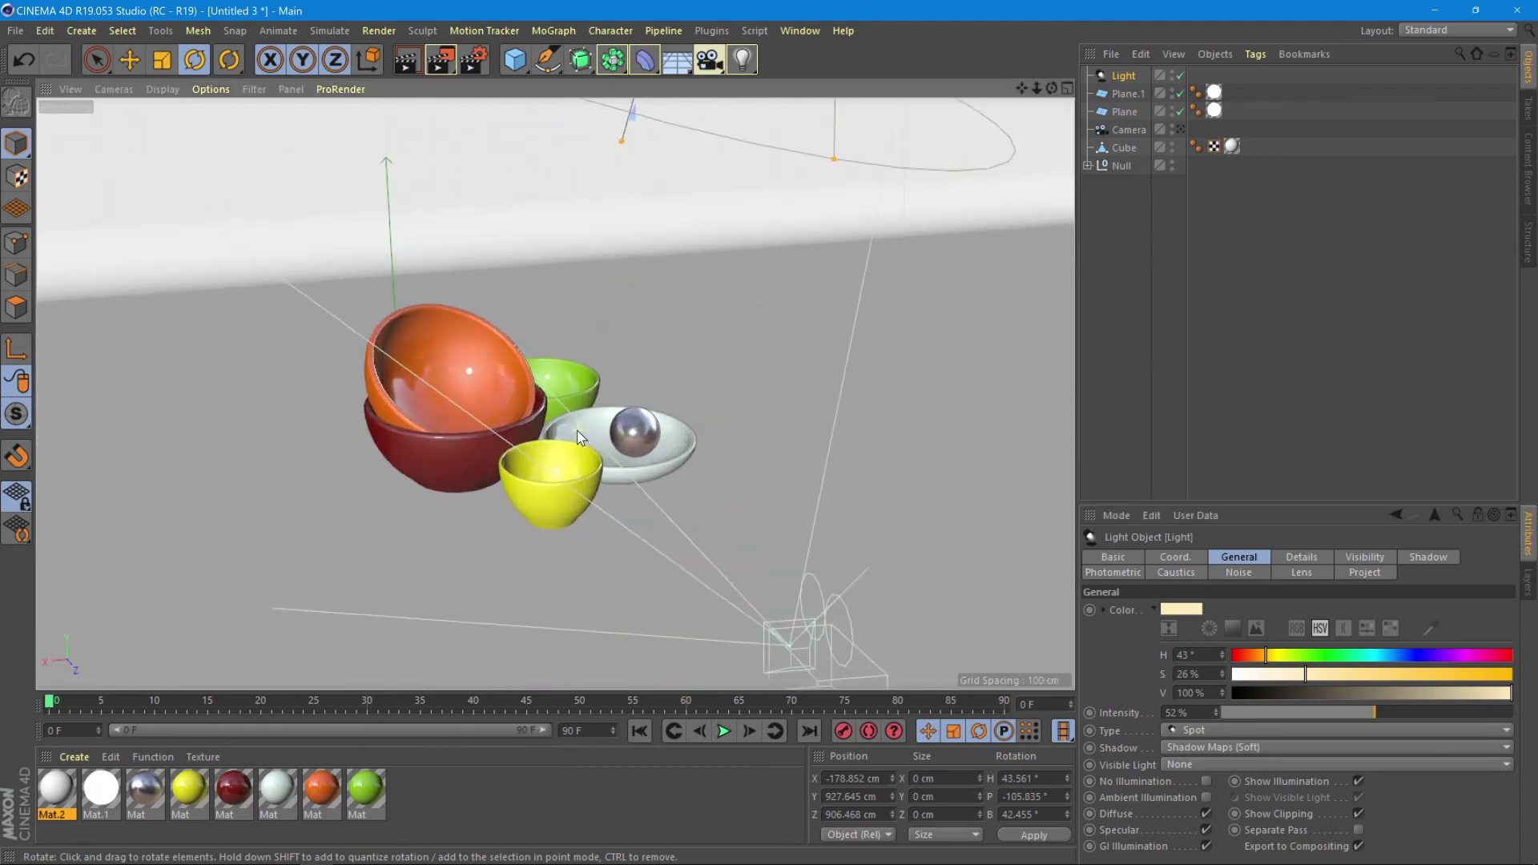
pyautogui.keyDown('alt'); pyautogui.moveTo(1001, 164); pyautogui.dragTo(927, 172); pyautogui.keyUp('alt')
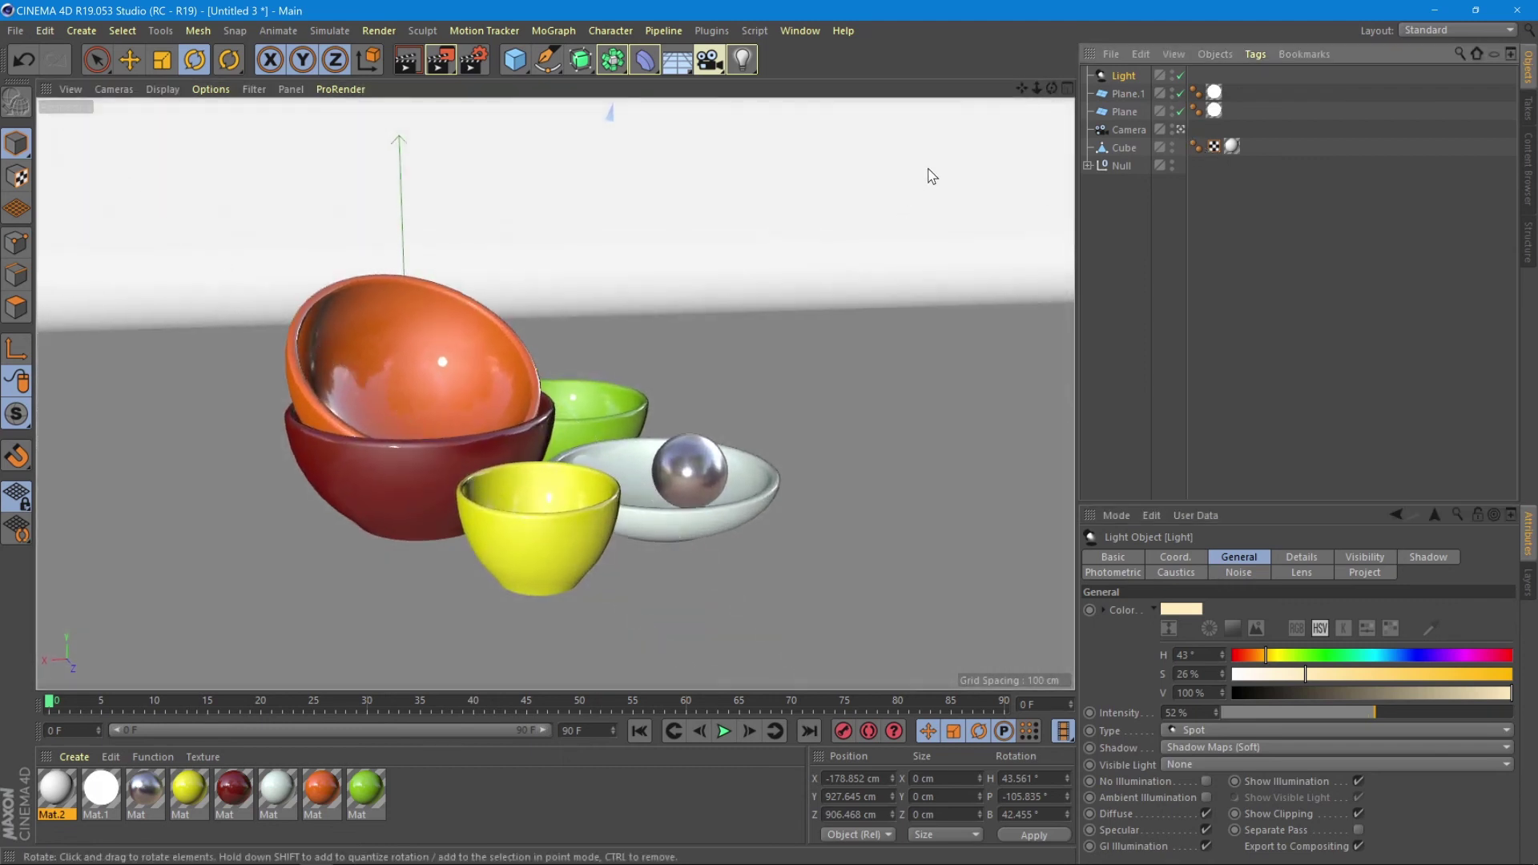
pyautogui.moveTo(1040, 90)
pyautogui.mouseDown()
pyautogui.moveTo(1030, 128)
pyautogui.moveTo(1021, 101)
pyautogui.mouseUp()
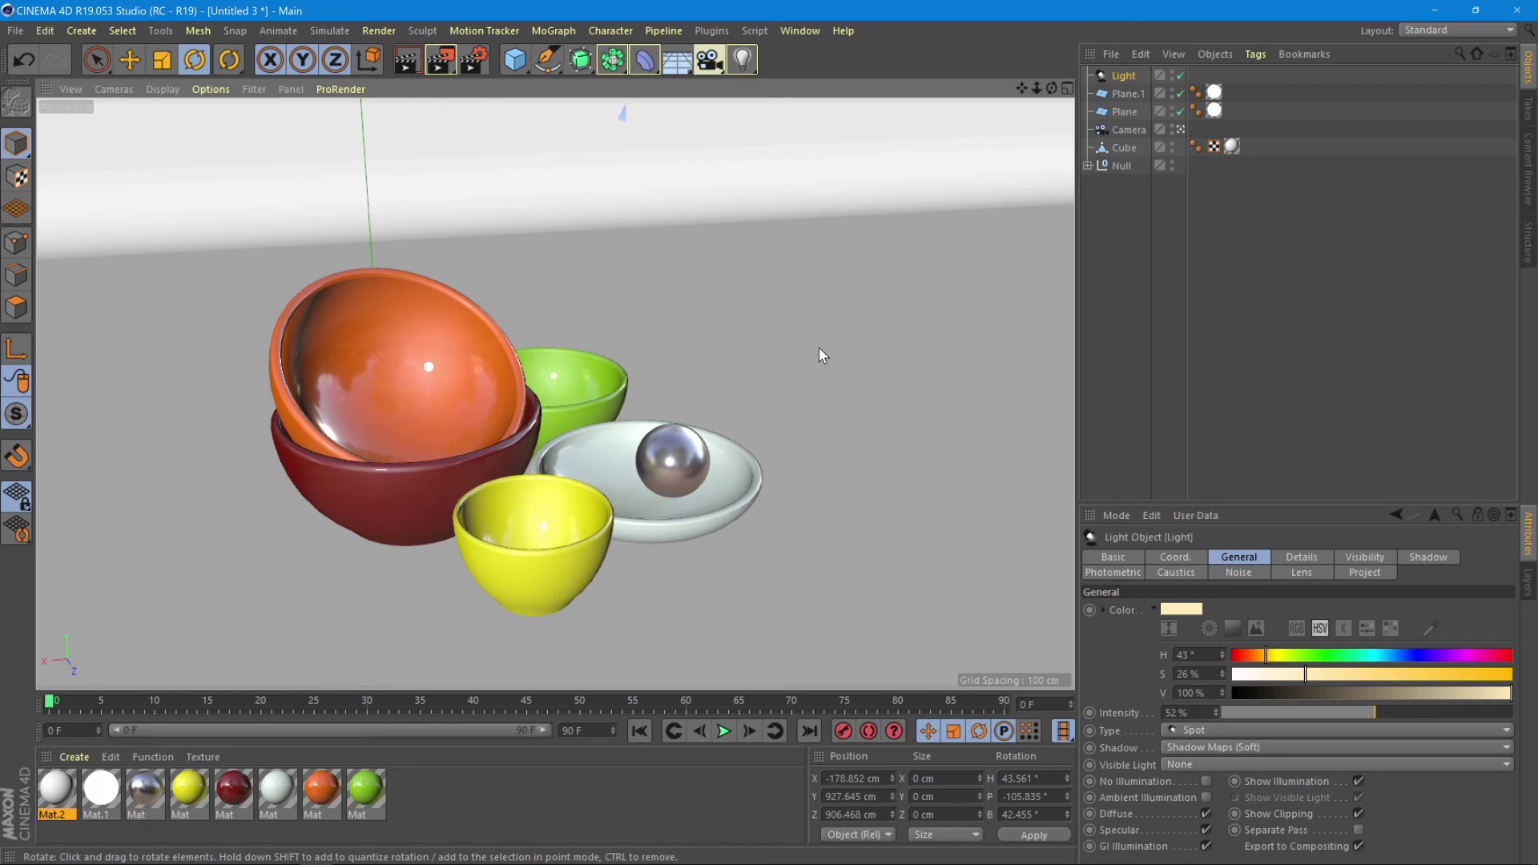
# Review the output size in the render settings and set the saved image format to JPG.
pyautogui.click(476, 60)
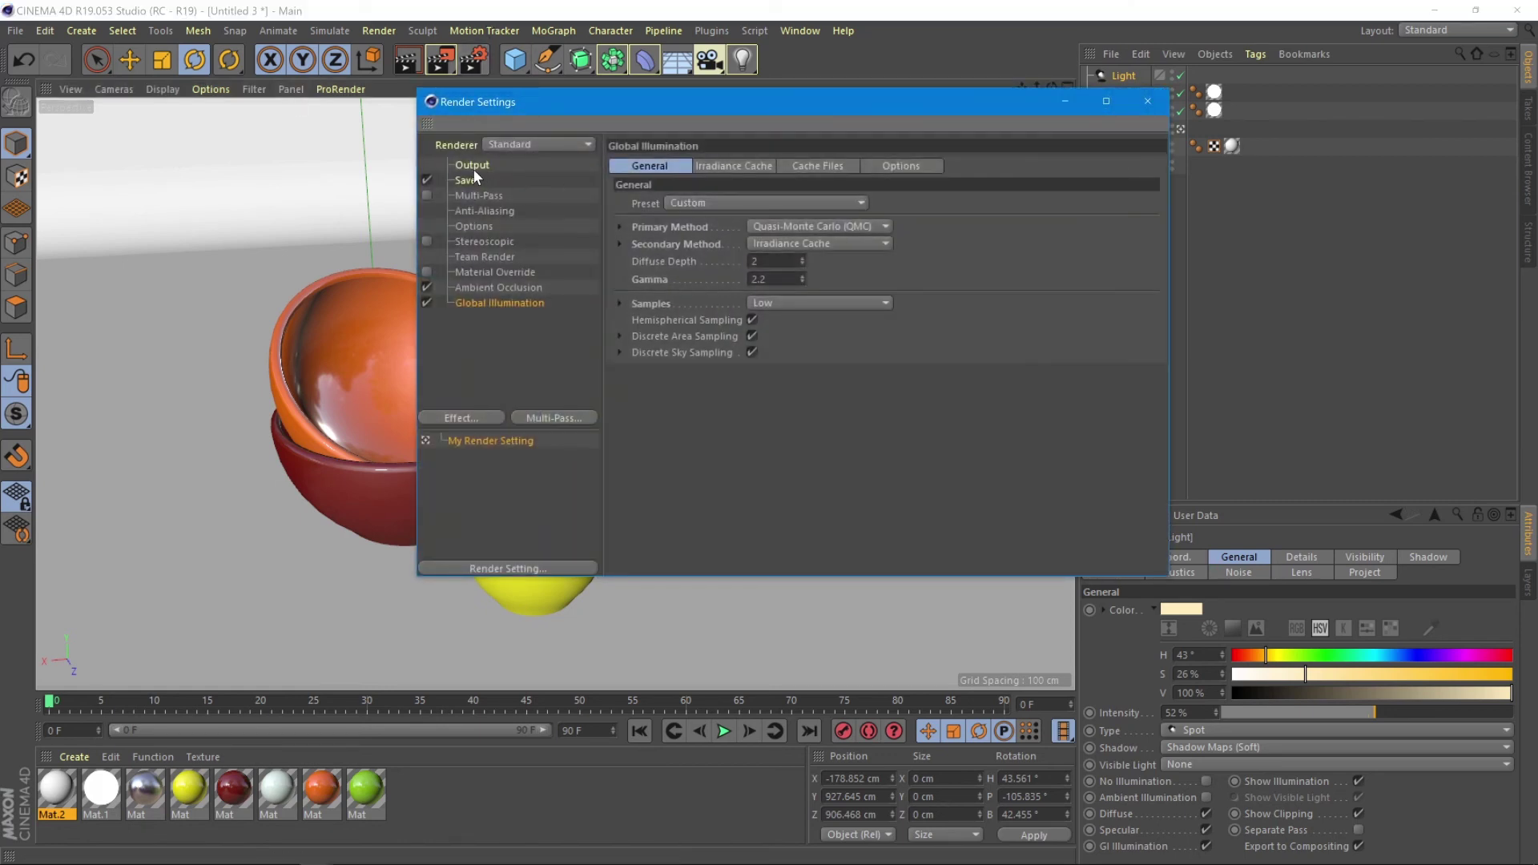
pyautogui.click(473, 168)
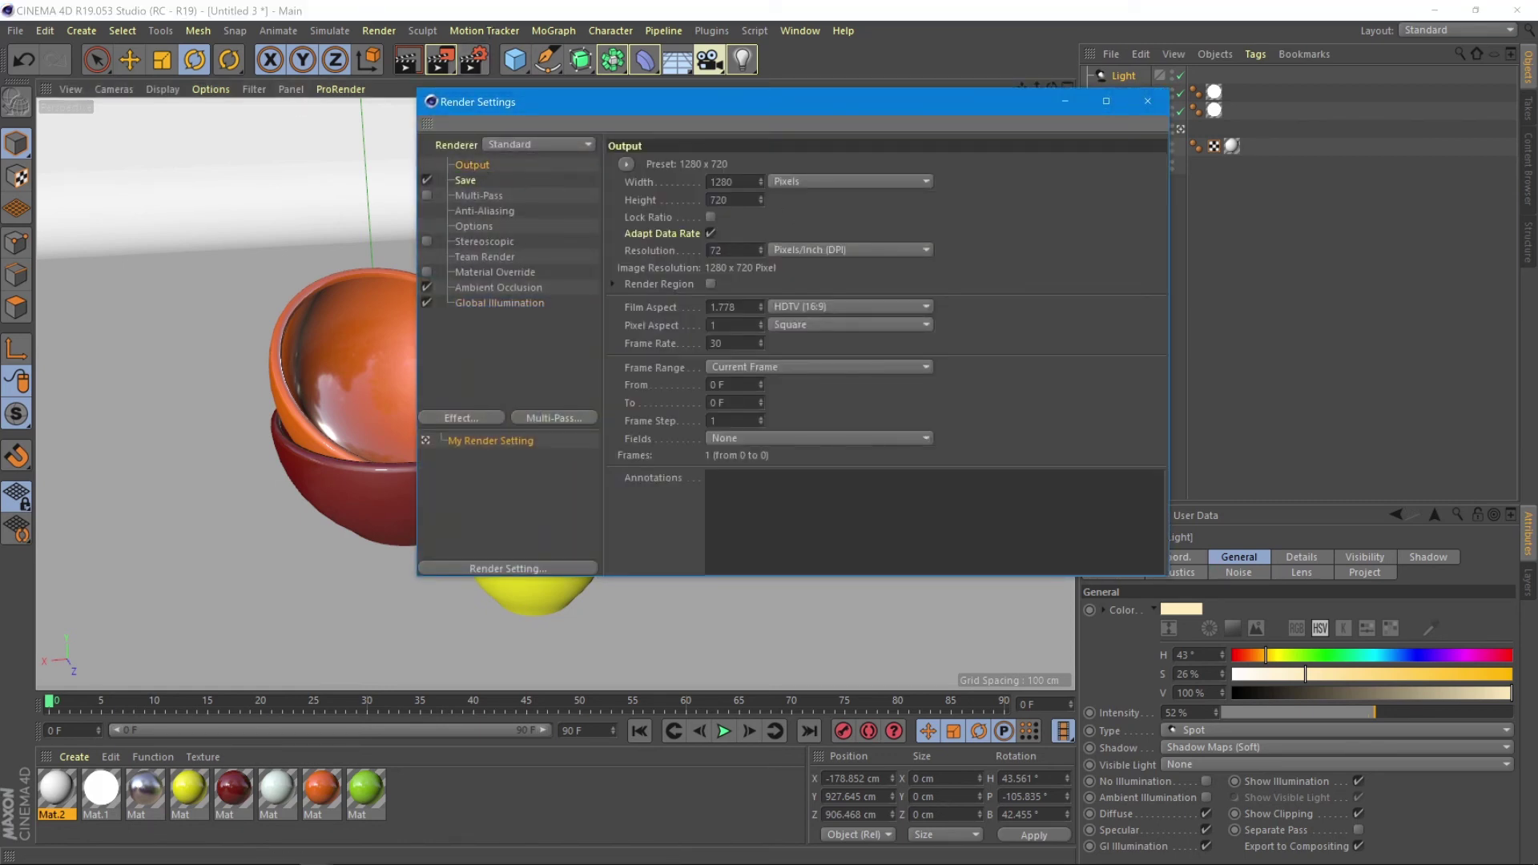
pyautogui.click(557, 181)
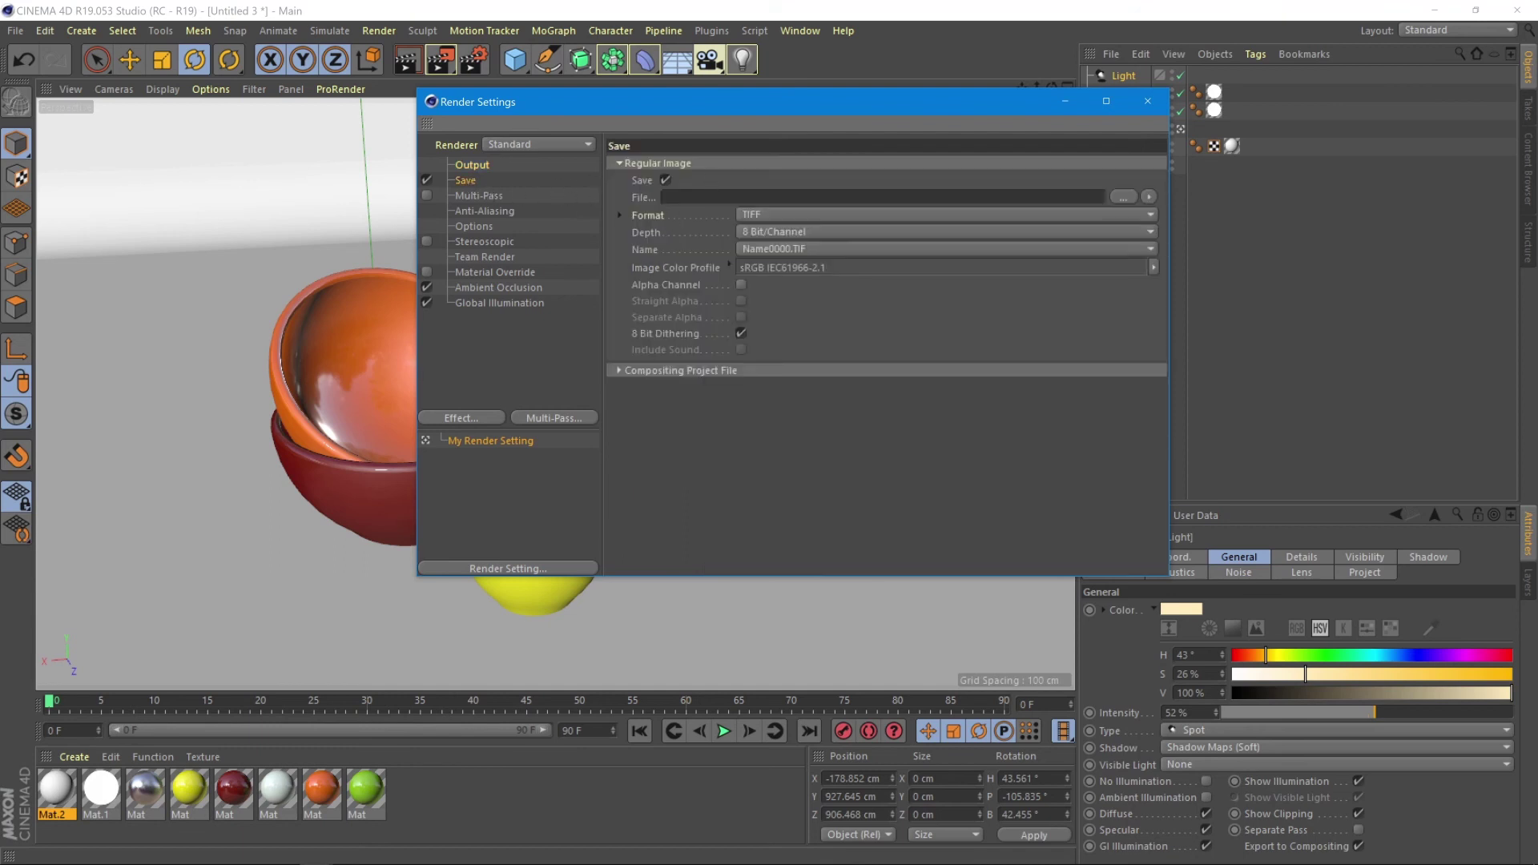
pyautogui.click(745, 215)
pyautogui.click(757, 343)
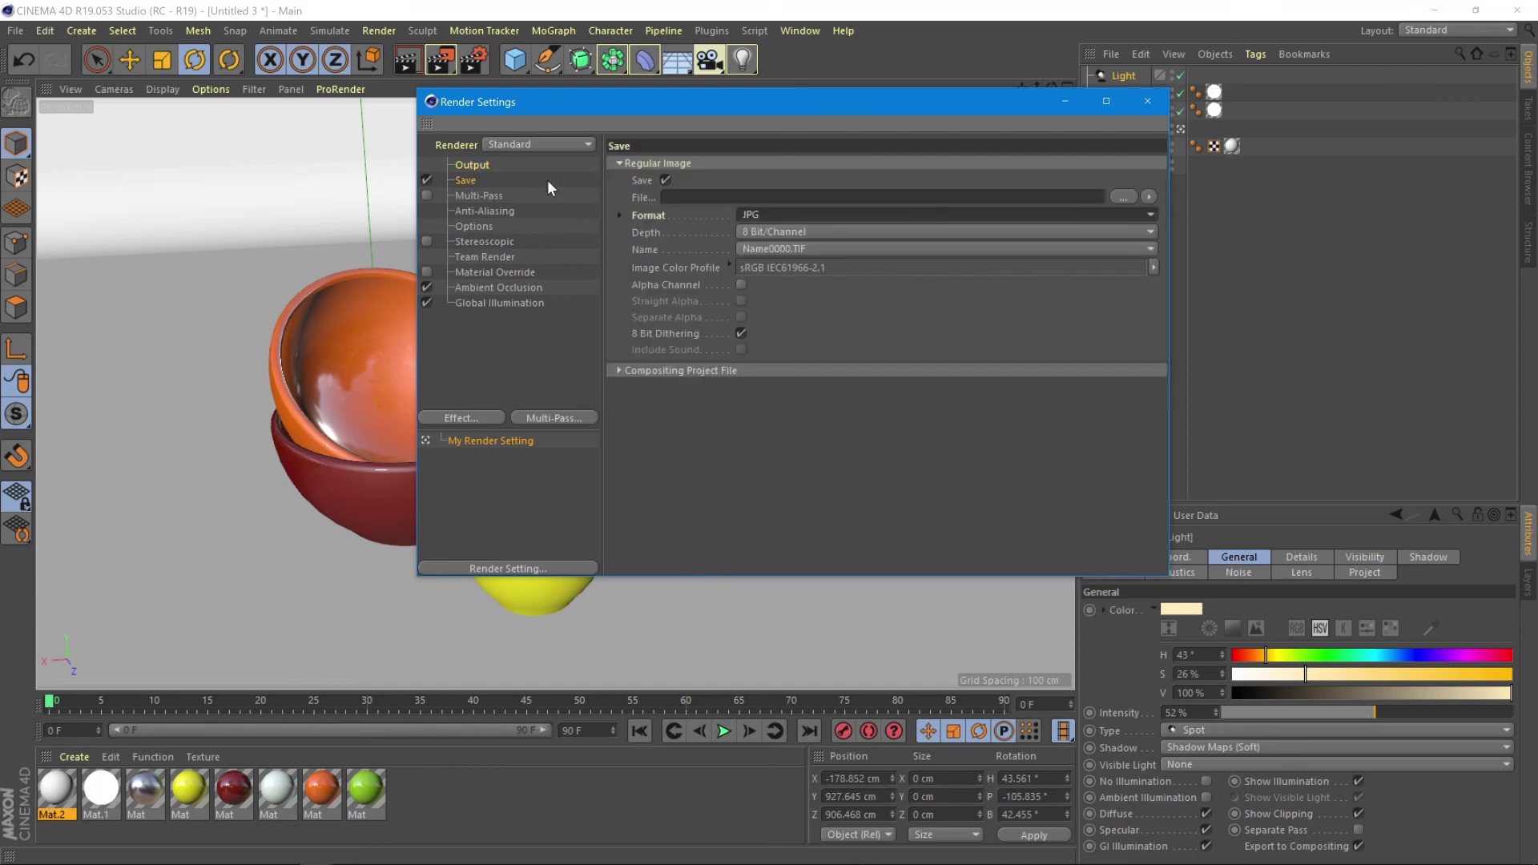
pyautogui.click(1147, 101)
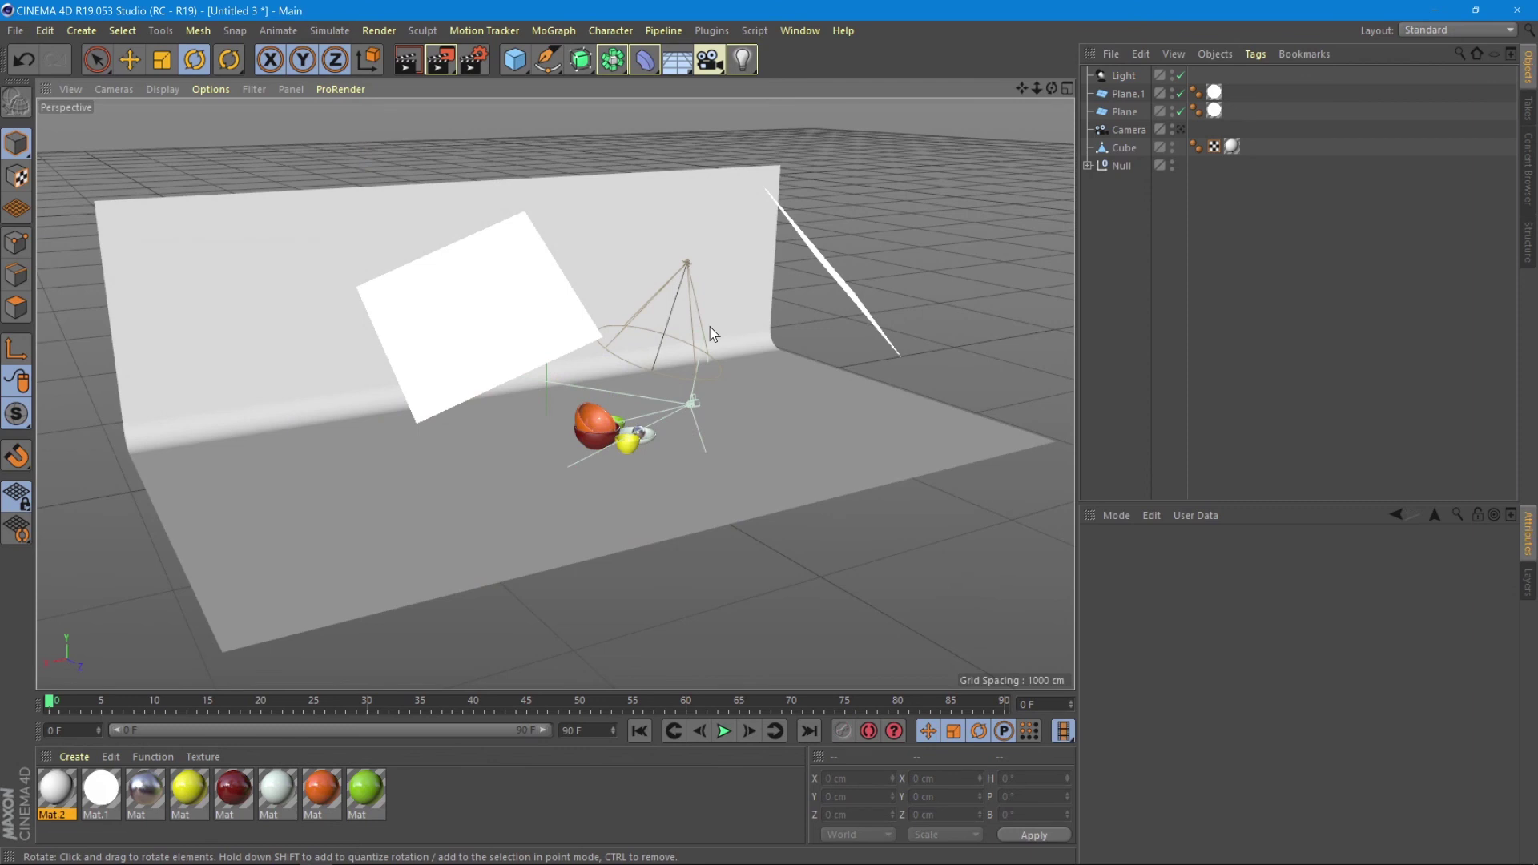
# Group the two light planes and the backdrop cube under one null and rename it Studio.
pyautogui.click(1125, 93)
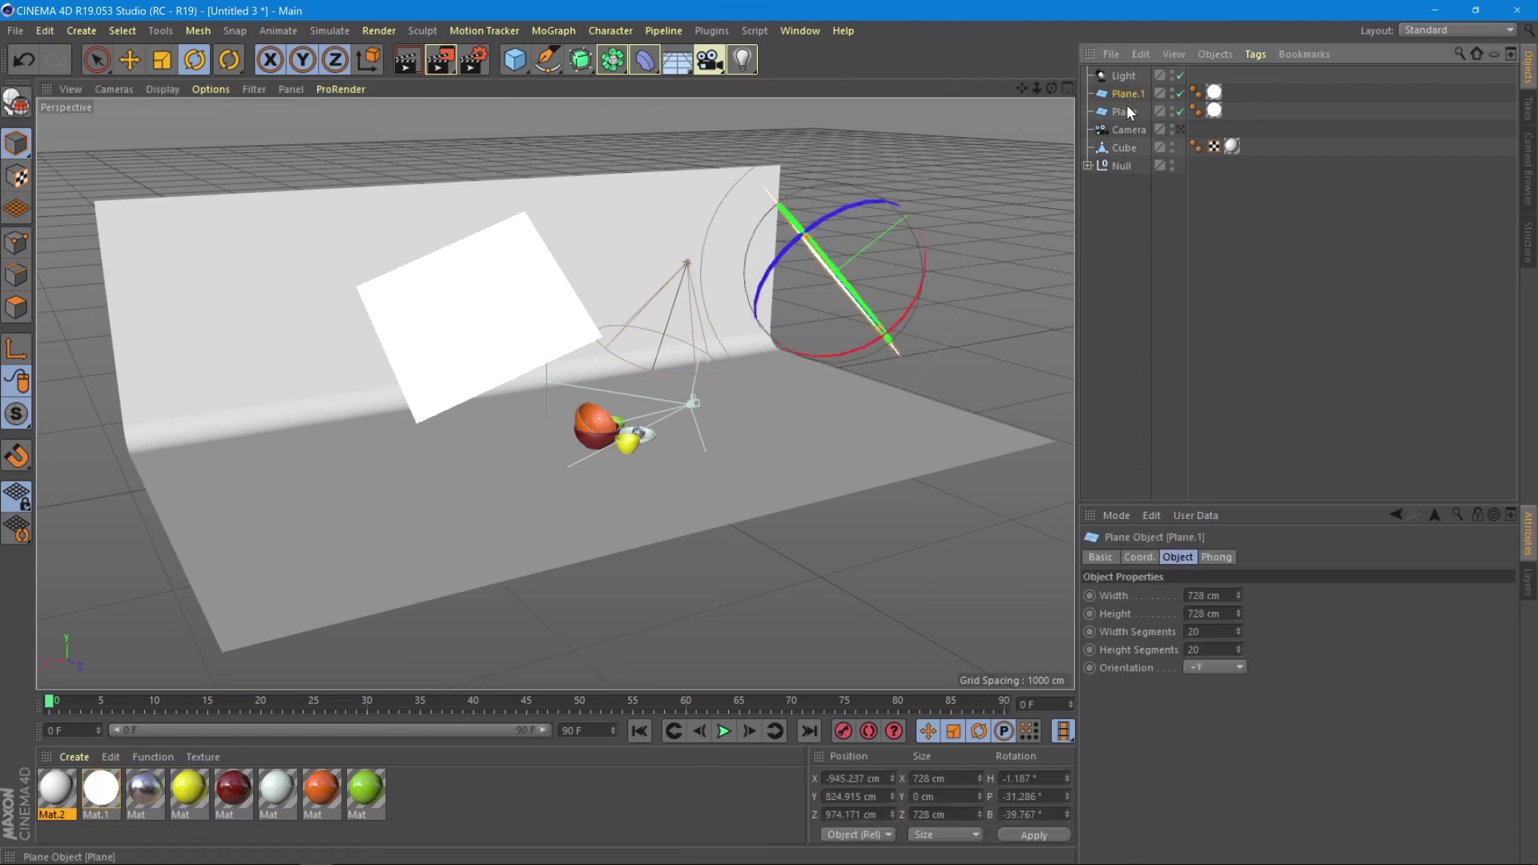
pyautogui.keyDown('shift'); pyautogui.click(805, 434); pyautogui.keyUp('shift')
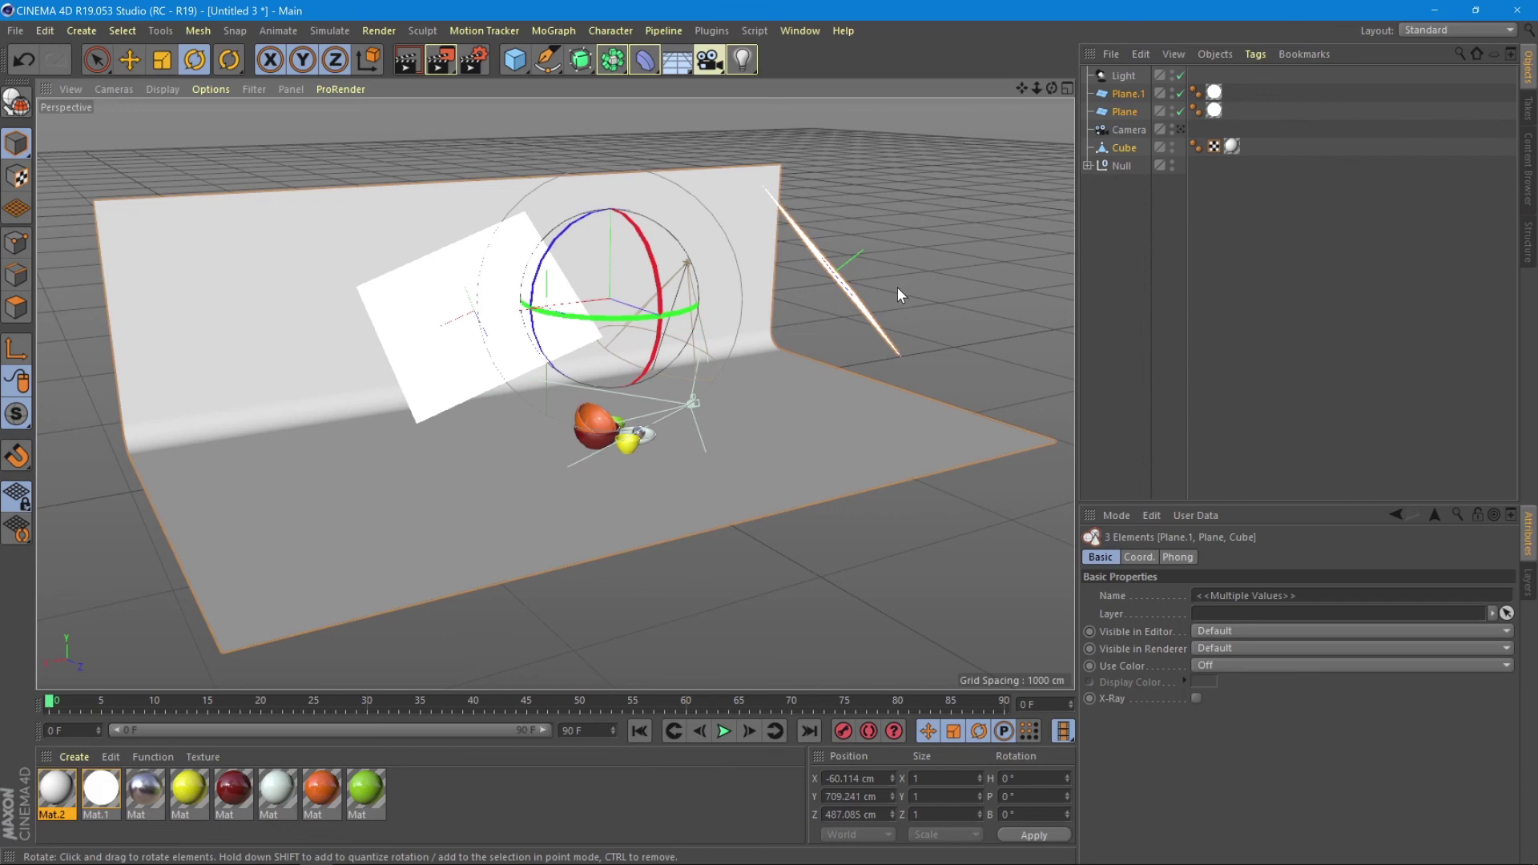
pyautogui.hotkey('alt', 'g')
pyautogui.doubleClick(1125, 94)
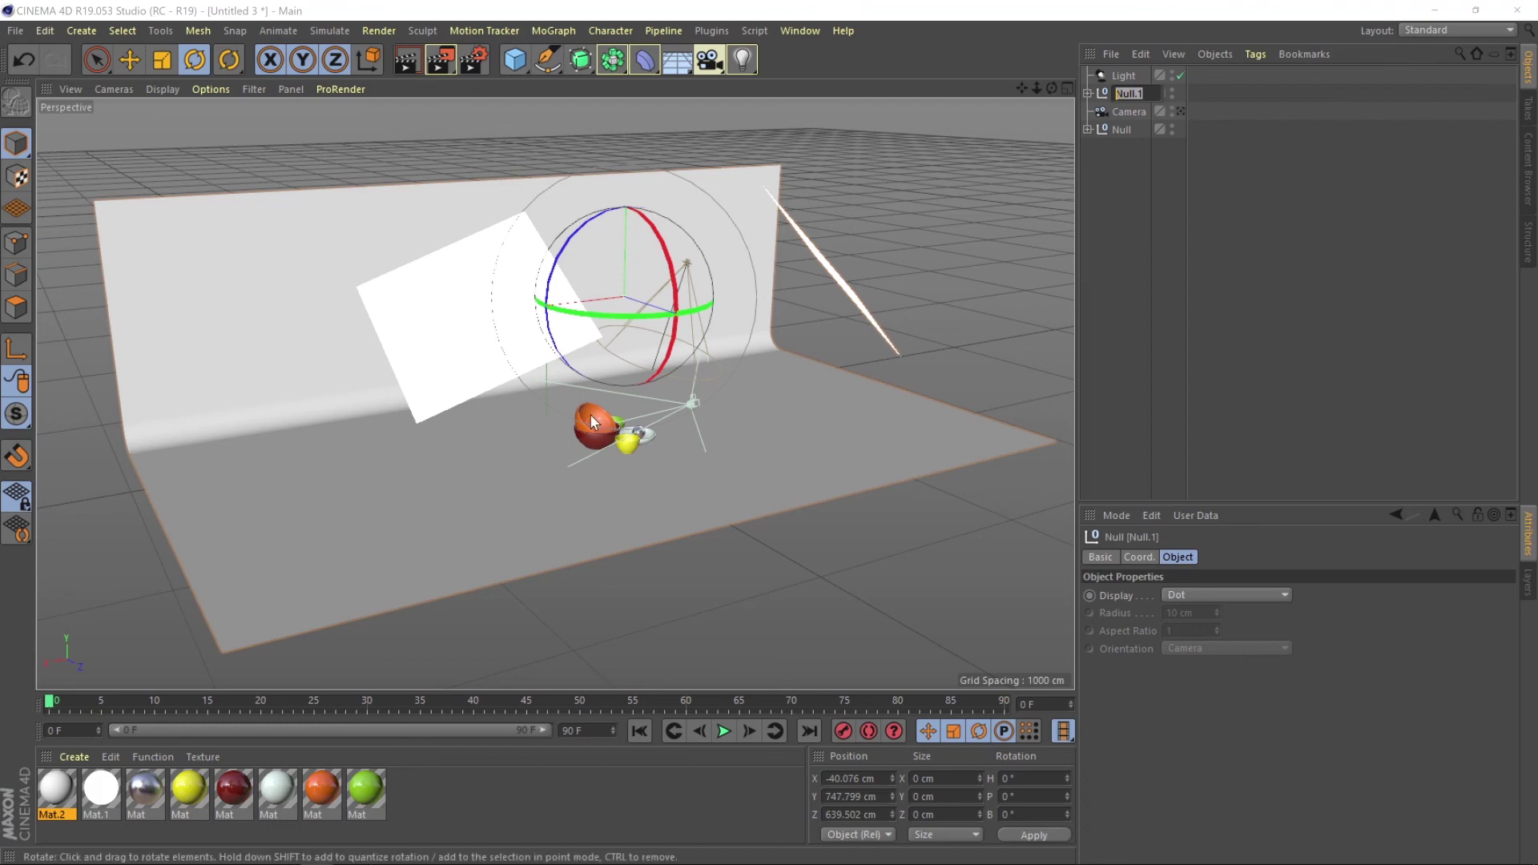
pyautogui.write('Studio')
pyautogui.press('Return')
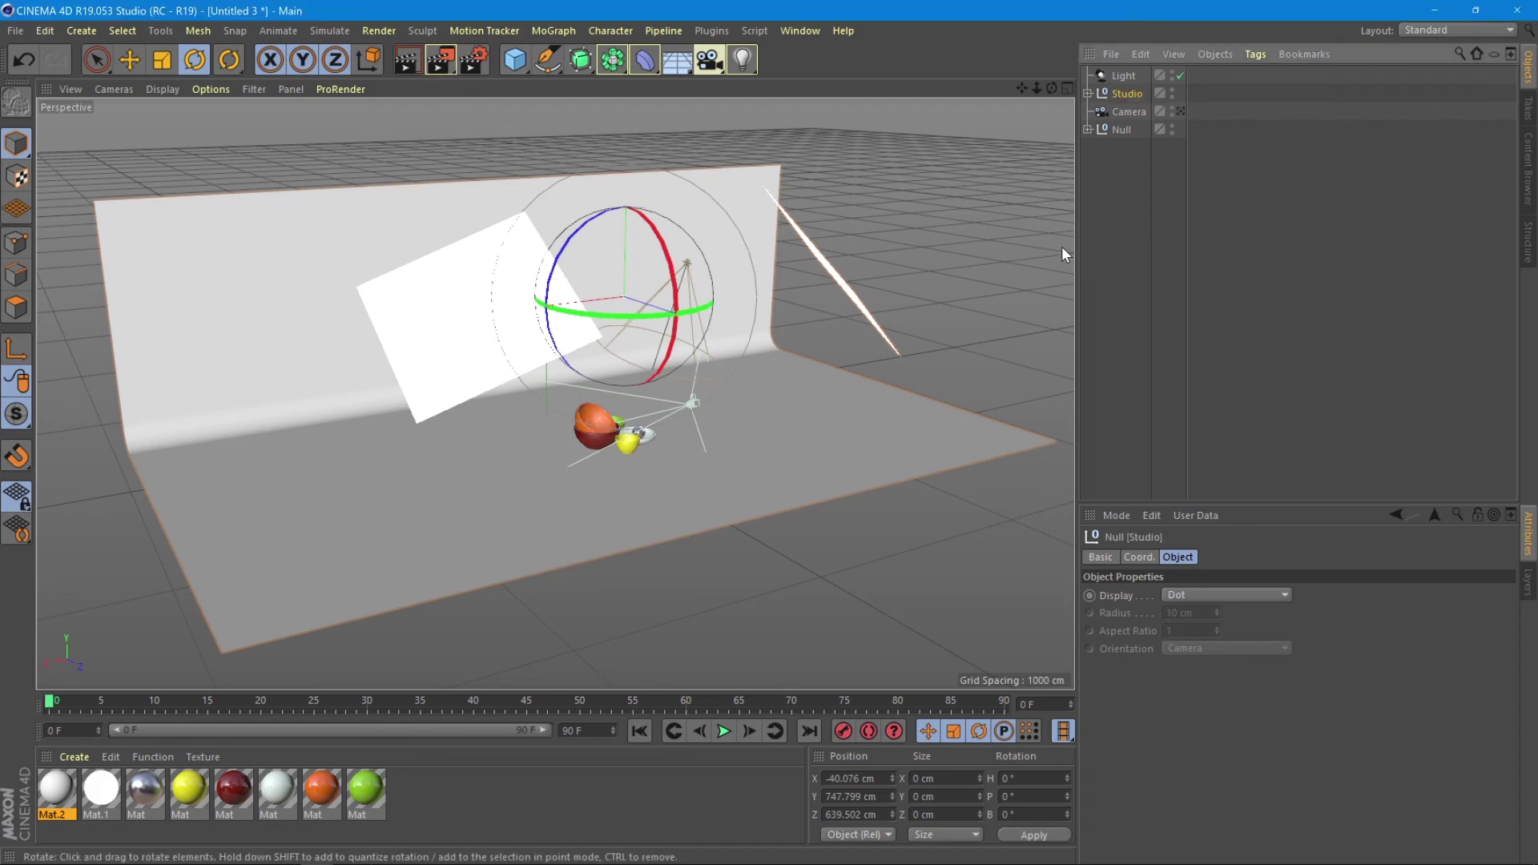